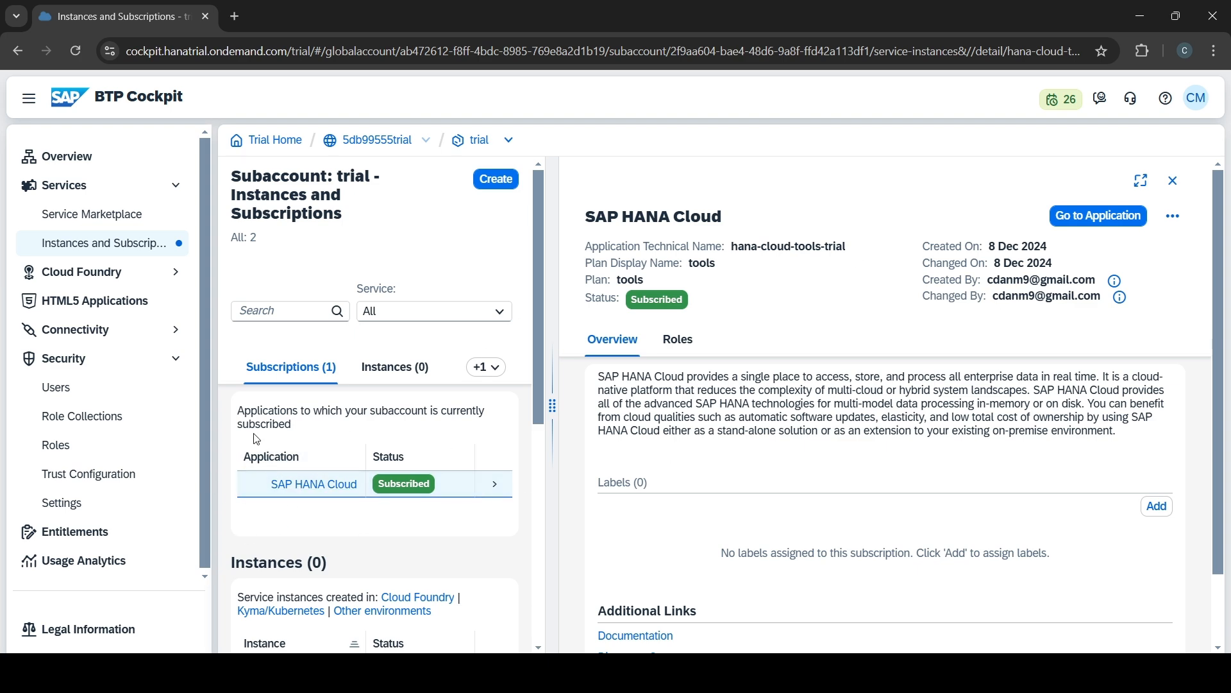
- Close the subscription details and open the SAP HANA Cloud application from the trial subaccount's subscriptions
left_click(1173, 181)
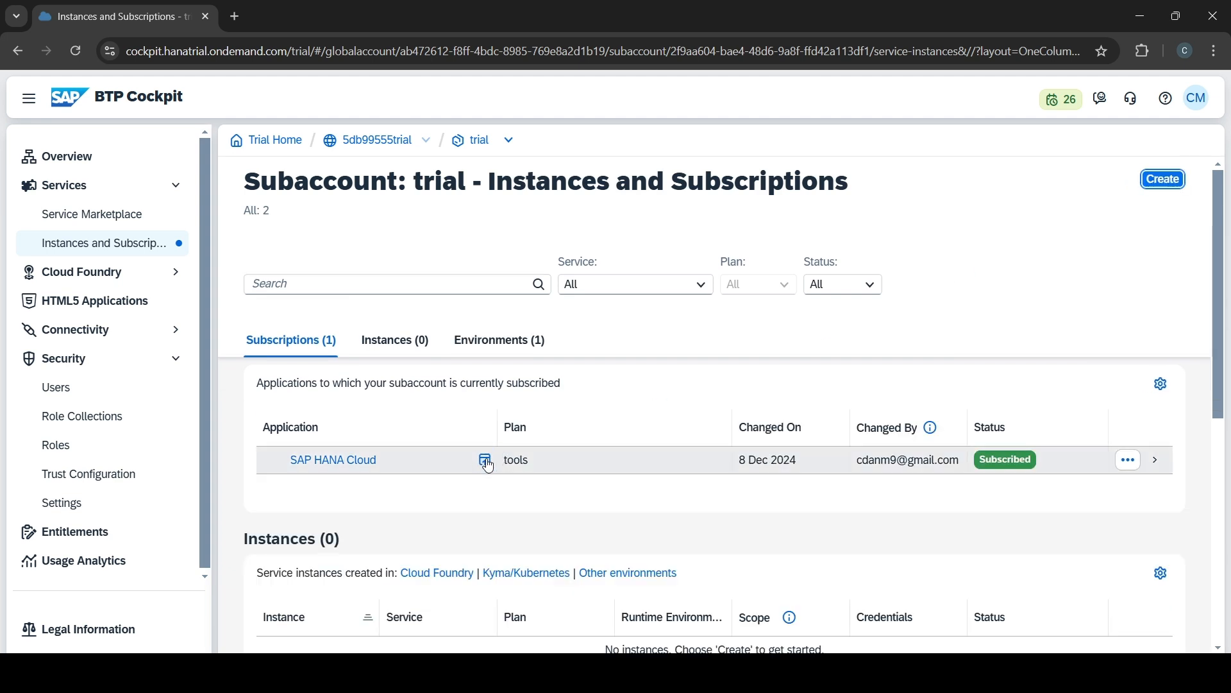
left_click(487, 460)
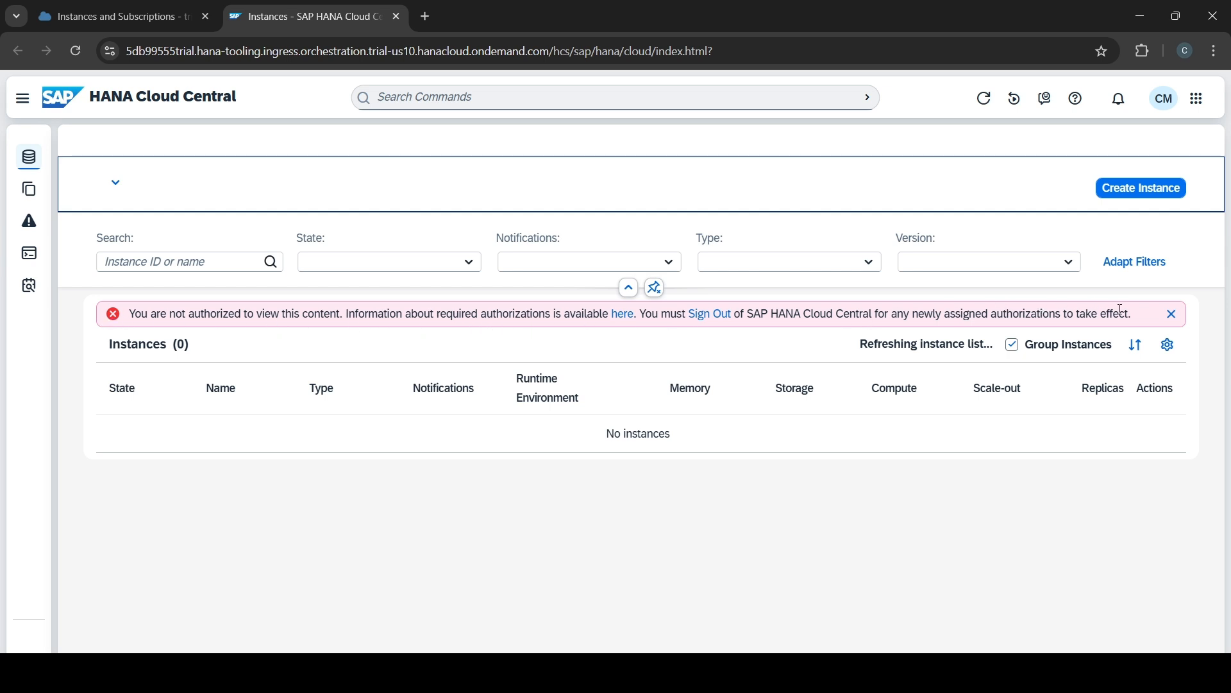
- Return to the BTP Cockpit and open the existing user's details in the trial subaccount's Users list
left_click(116, 8)
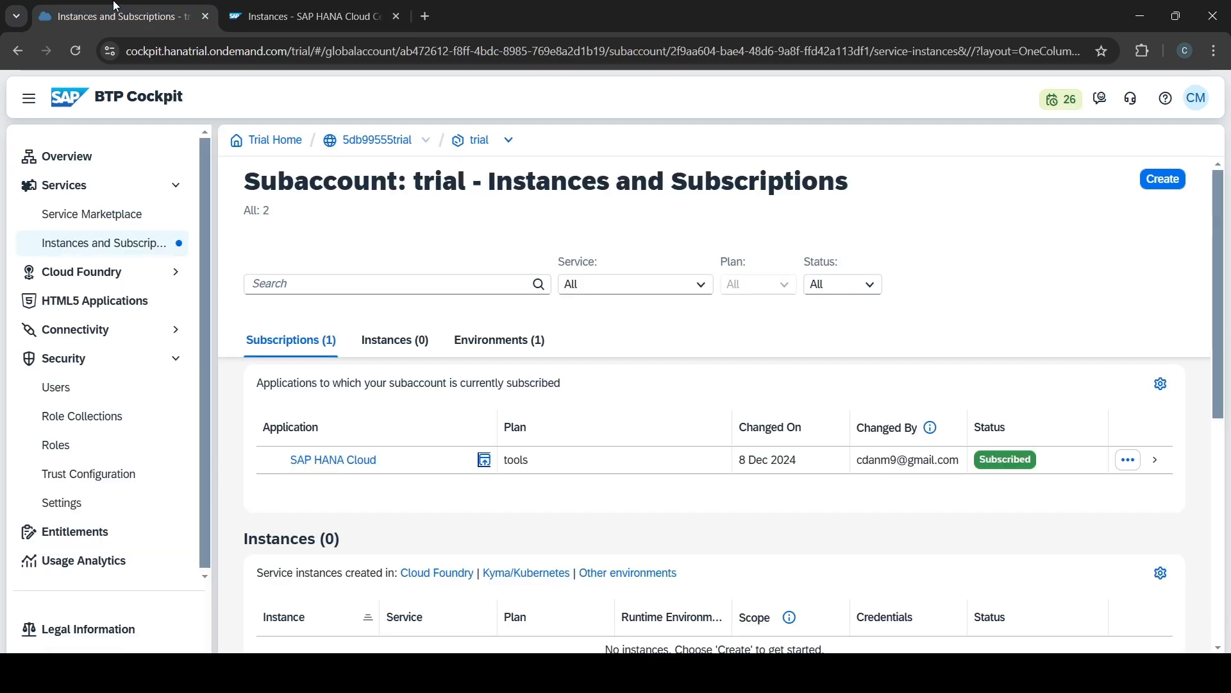
left_click(130, 387)
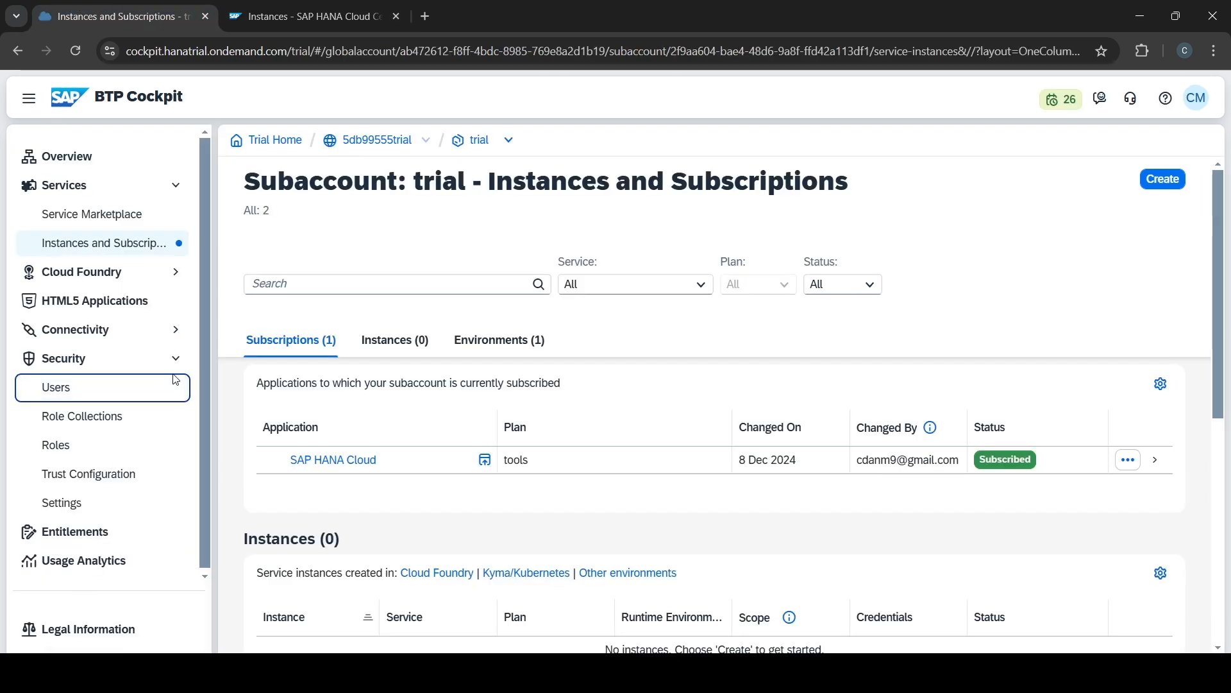
left_click(164, 393)
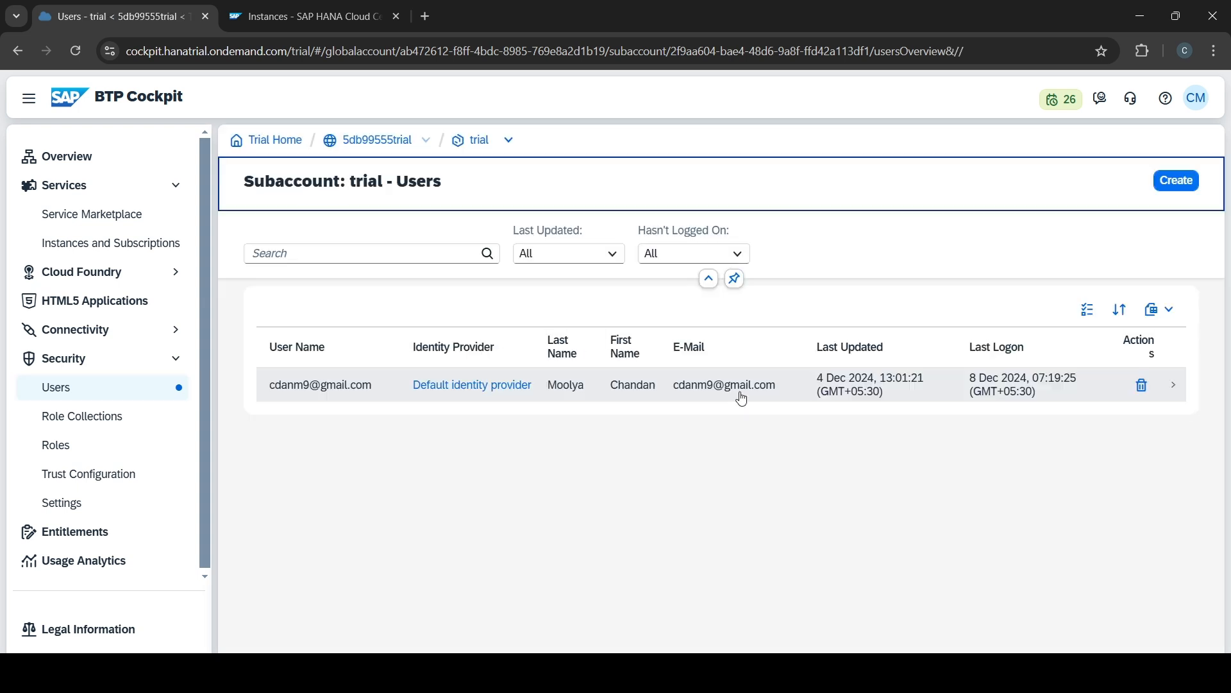
left_click_drag(678, 384, 683, 385)
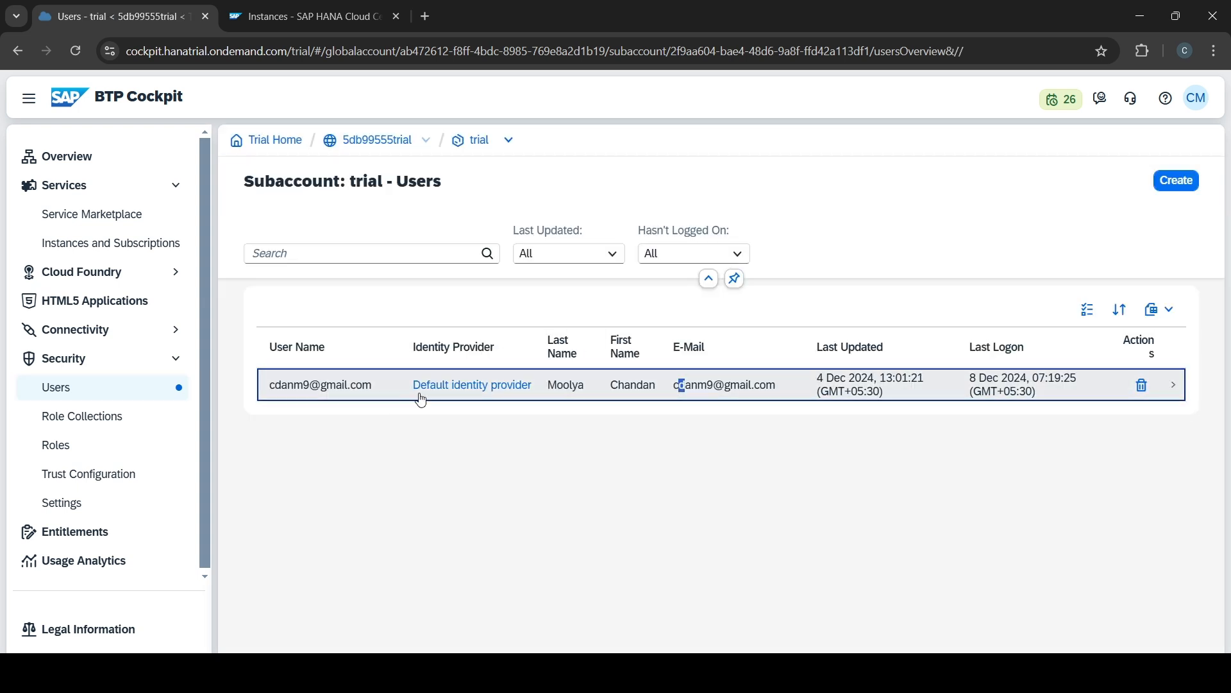
left_click(766, 392)
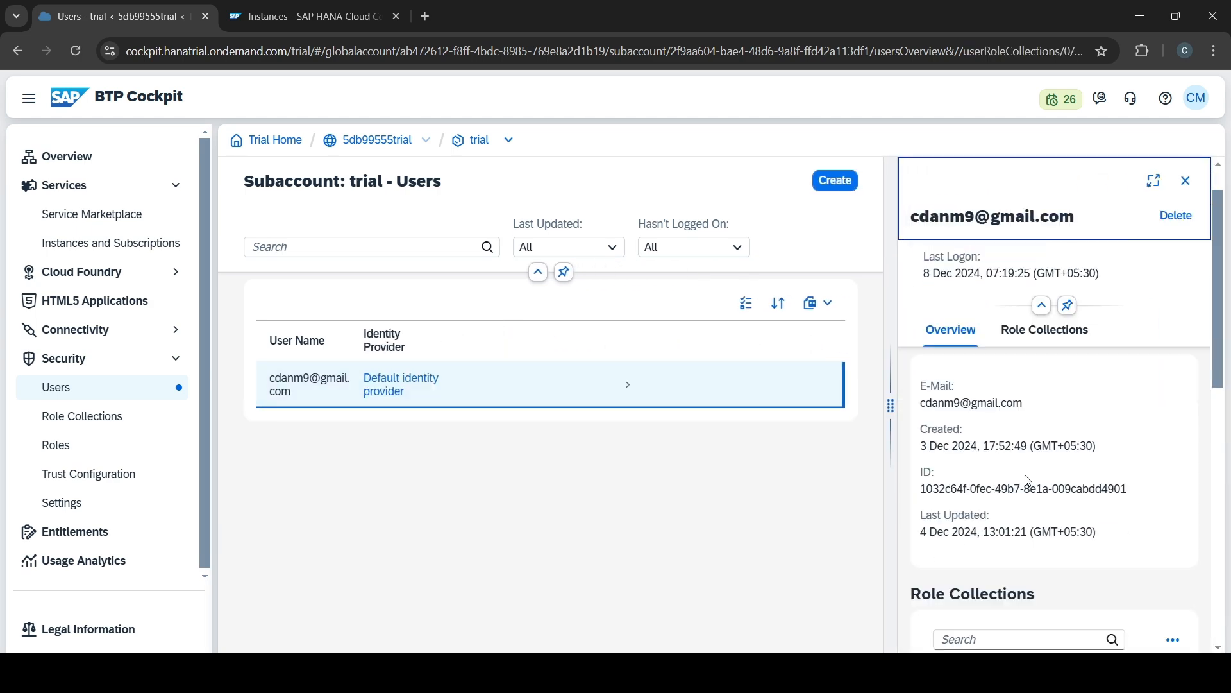
- Assign the role collections SAP HANA Cloud Administrator, SAP HANA Cloud Security Administrator and SAP HANA Cloud Viewer to the user
scroll(1029, 481, "down", 4)
left_click(1174, 370)
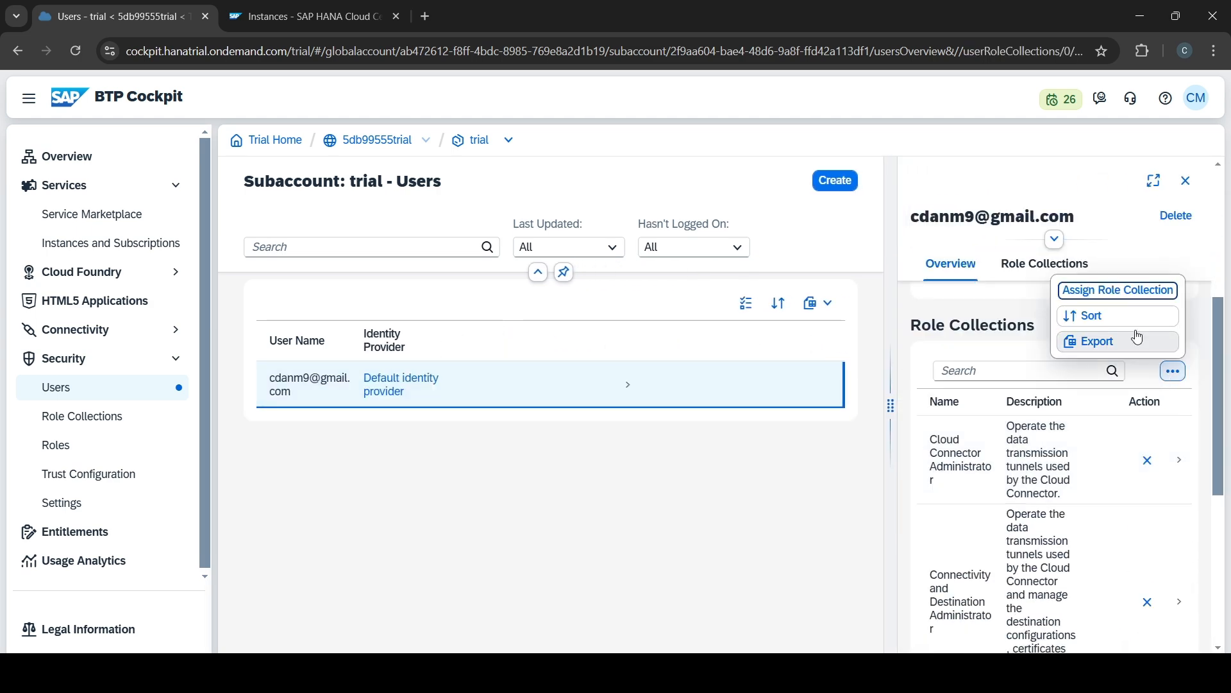
left_click(1100, 289)
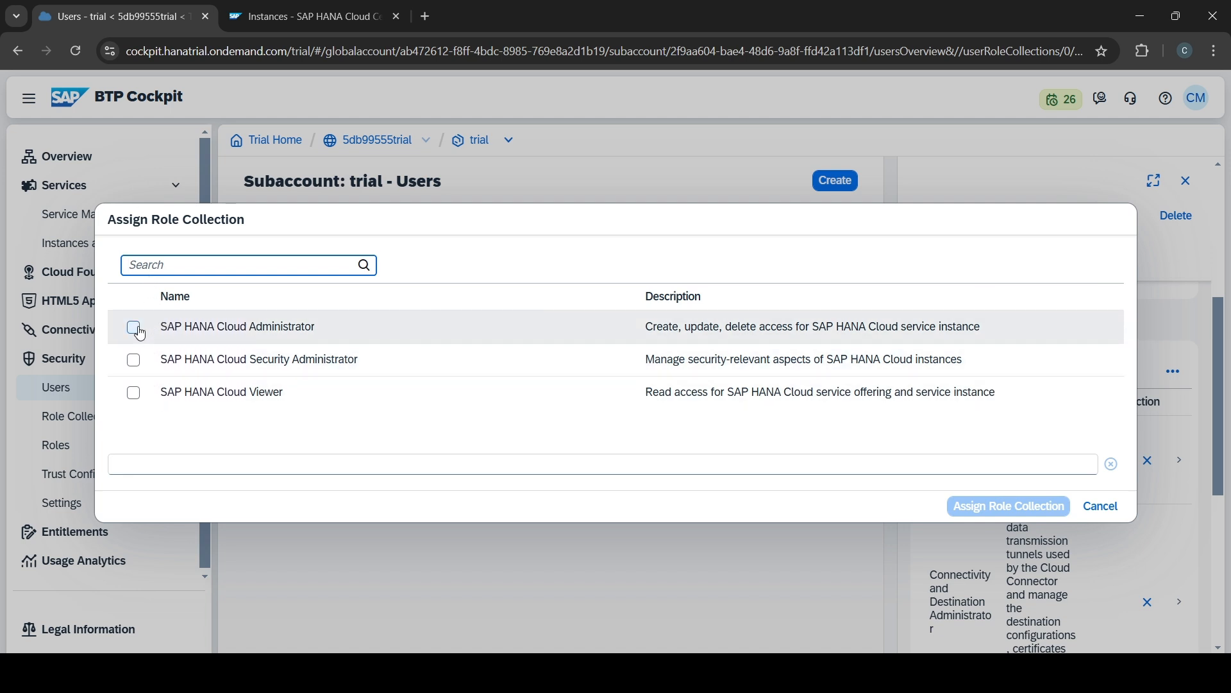
left_click(134, 327)
left_click(133, 360)
left_click(134, 392)
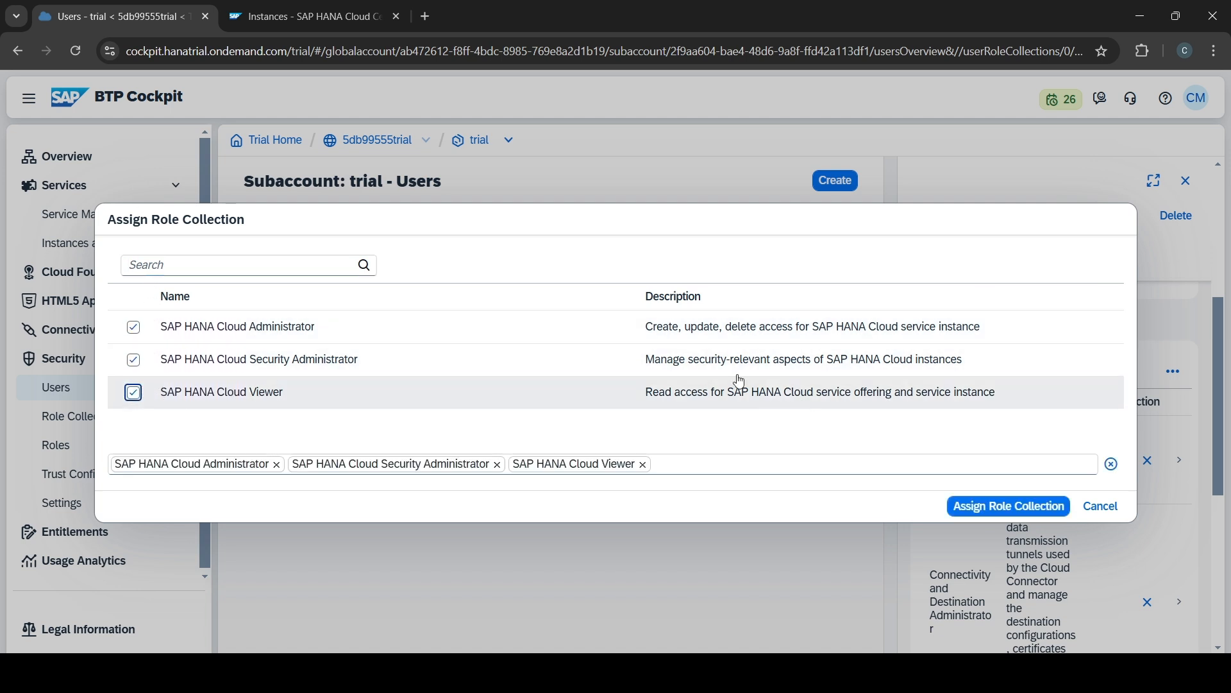
left_click(1009, 506)
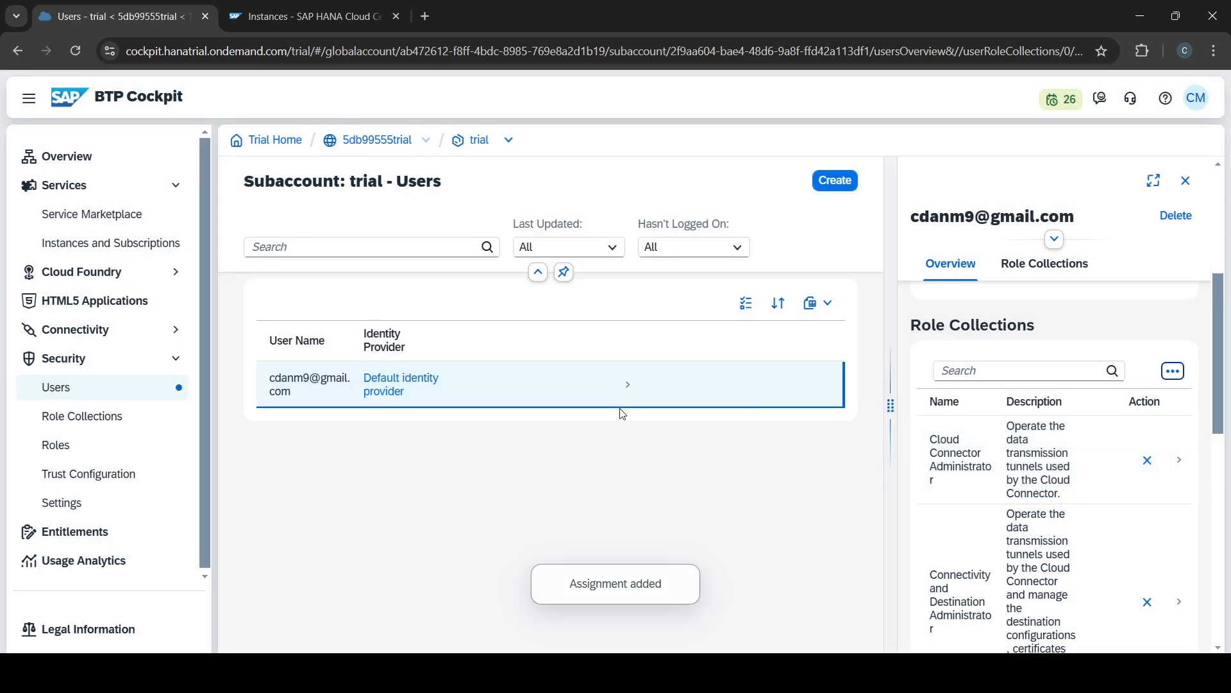
- Switch to HANA Cloud Central and sign out of the account so the newly assigned authorizations can take effect
left_click(301, 16)
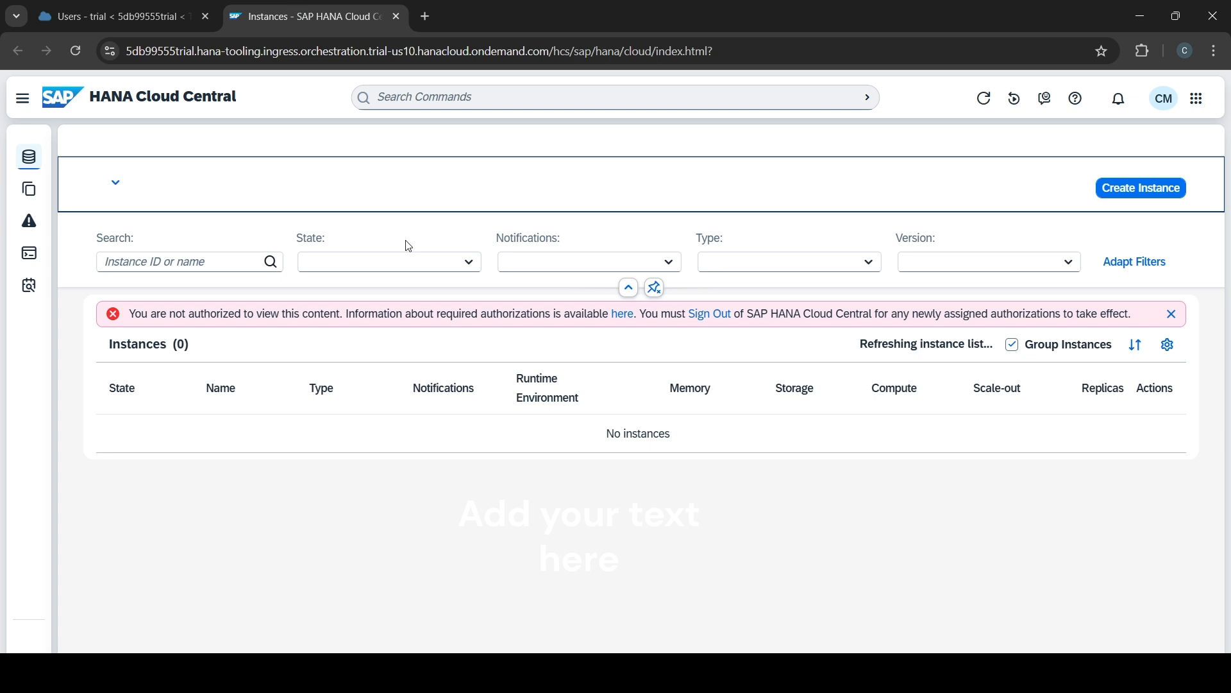
left_click(23, 98)
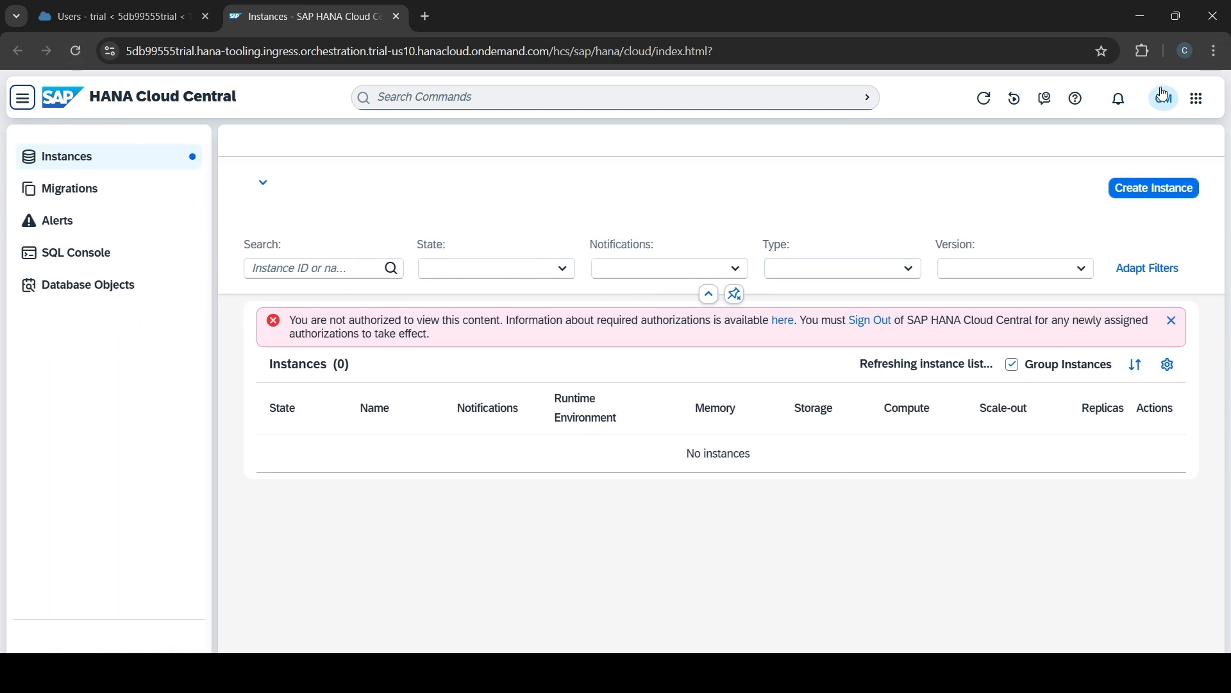
left_click(1168, 106)
left_click(1169, 110)
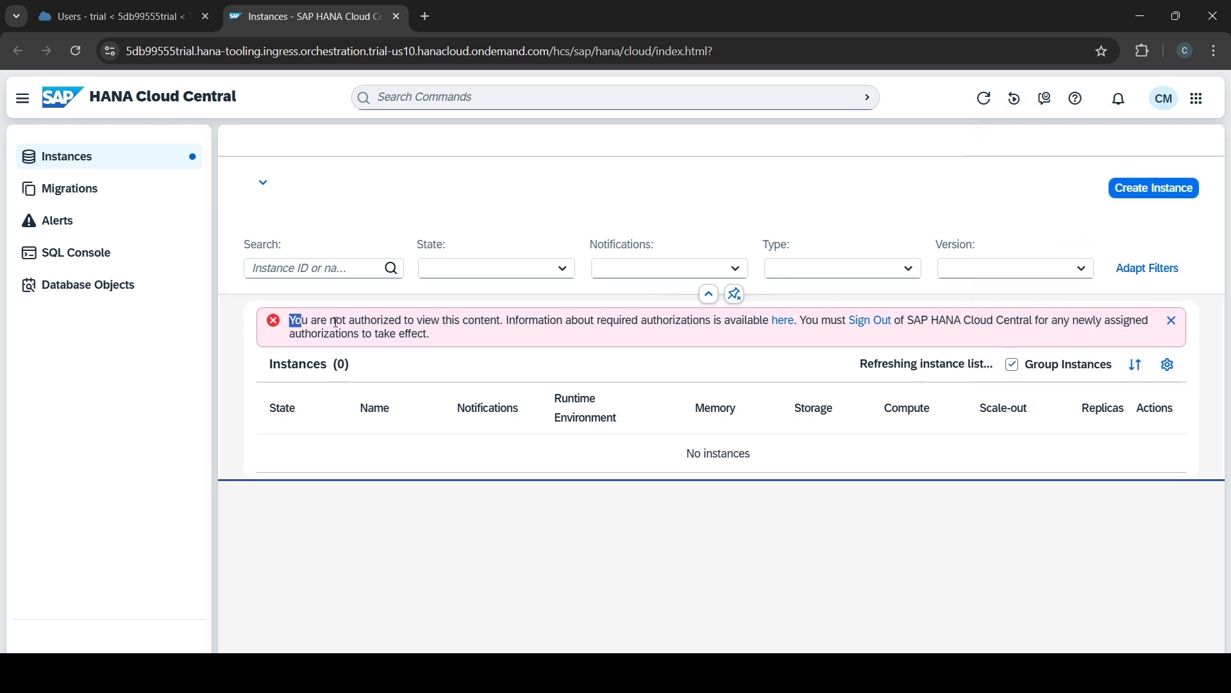
triple_click(297, 319)
left_click(558, 352)
left_click(1165, 105)
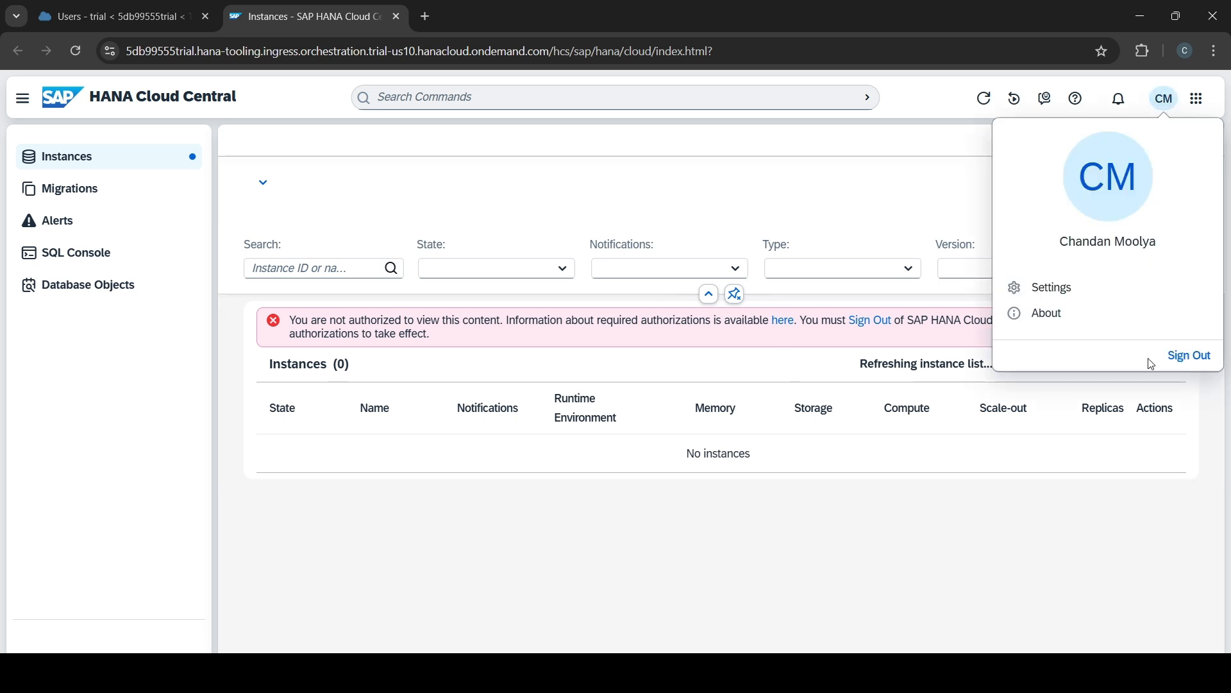
left_click(1190, 357)
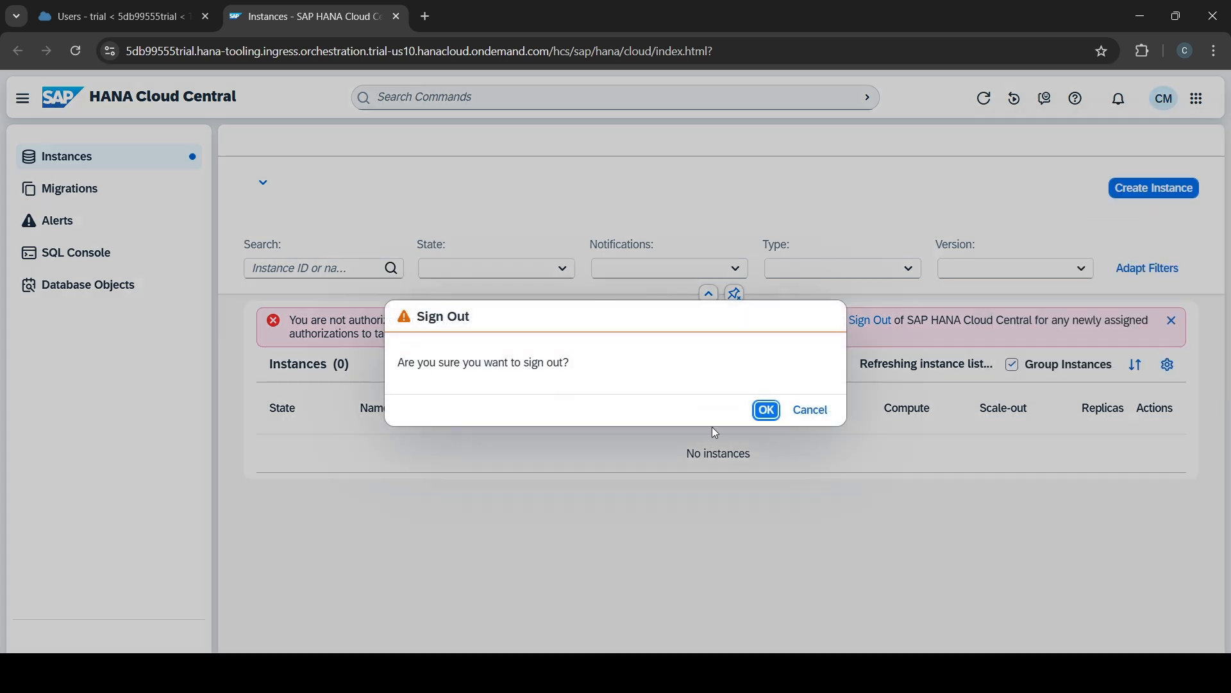
left_click(767, 410)
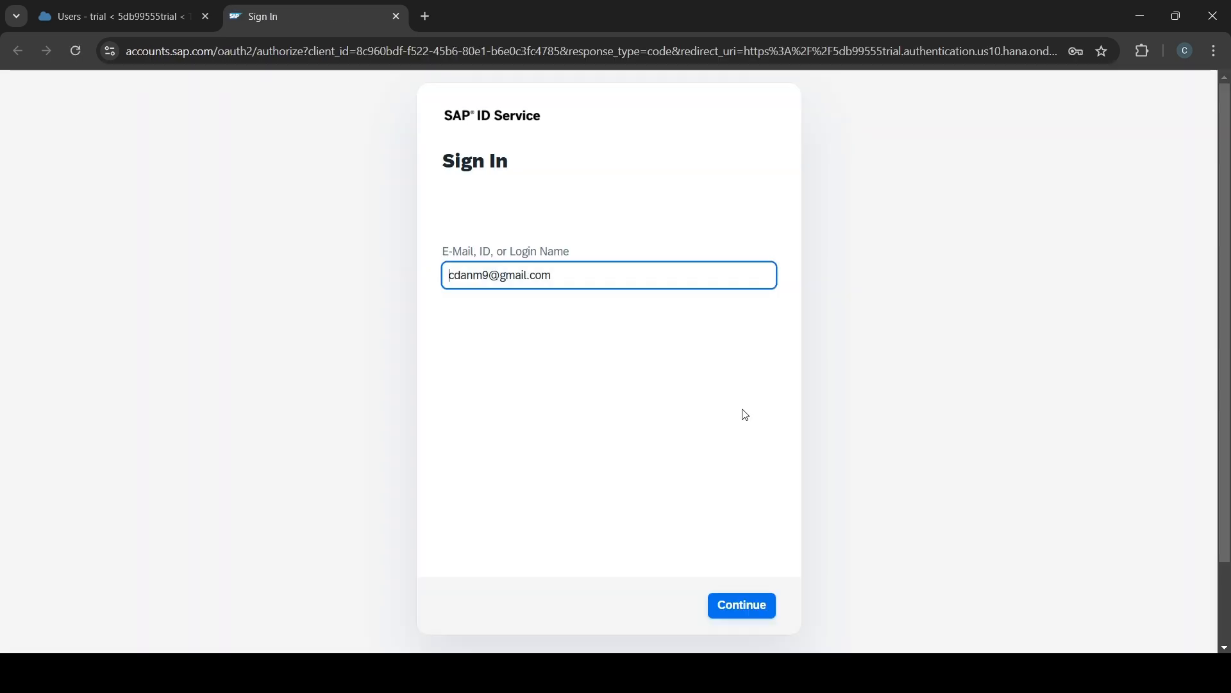
- Sign back in to HANA Cloud Central with the prefilled e-mail and the saved account password
left_click(744, 605)
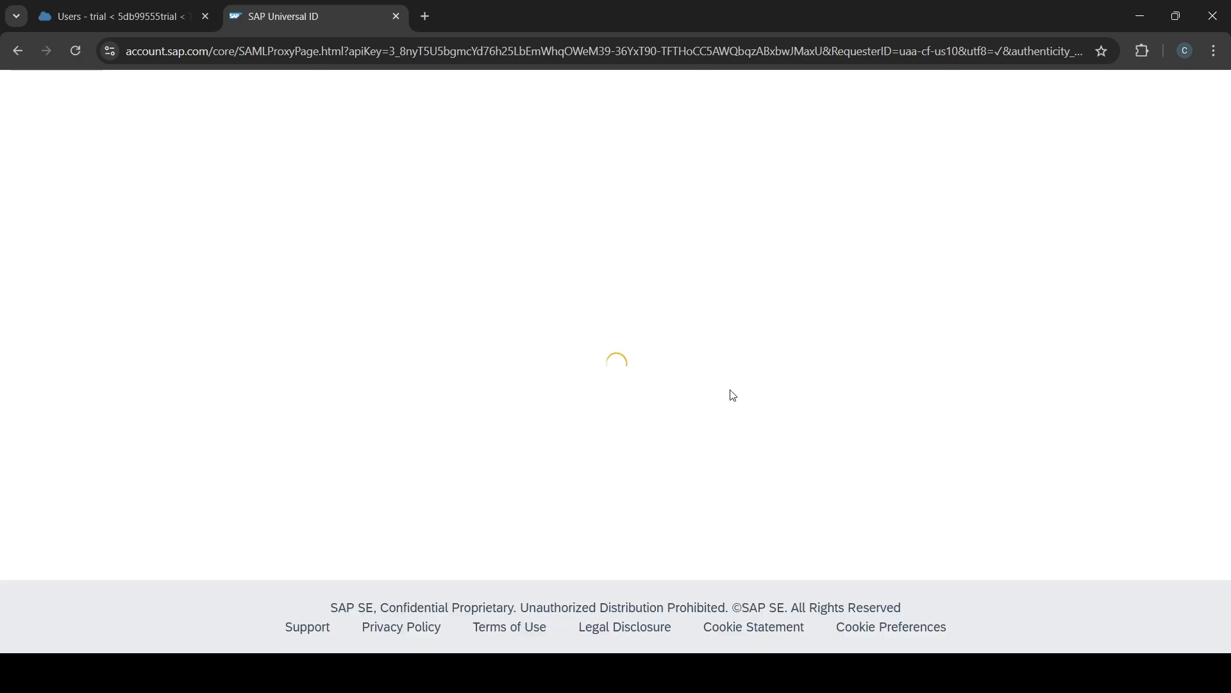
left_click(664, 493)
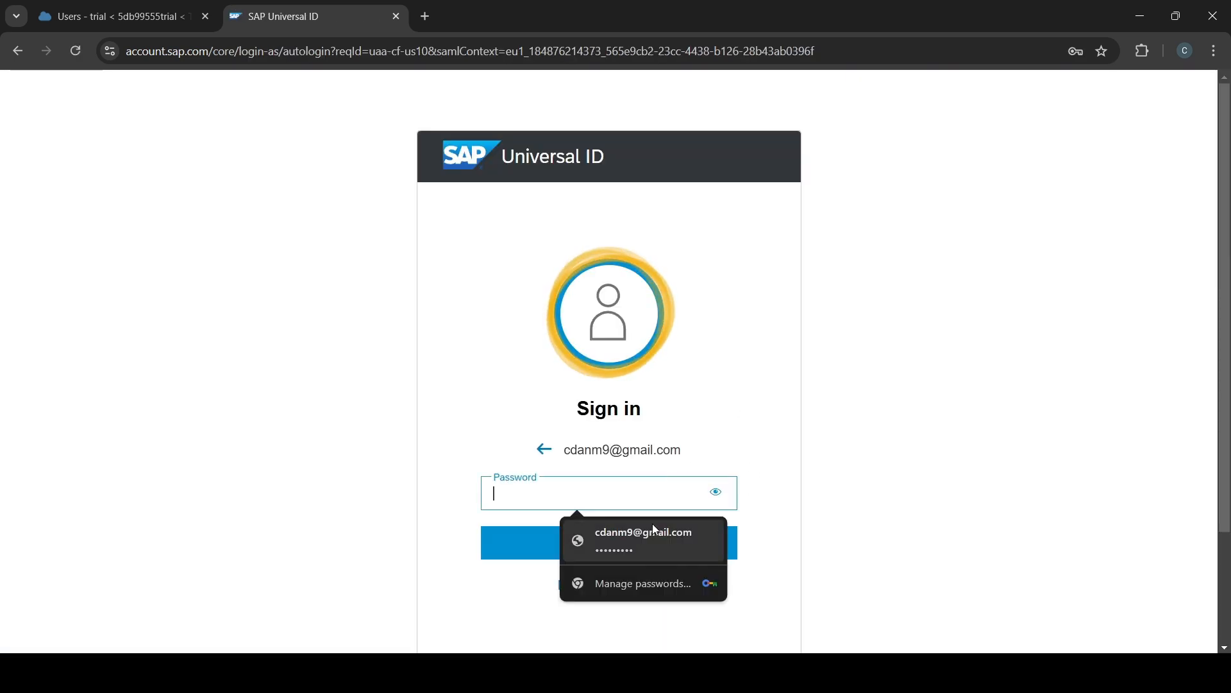
left_click(652, 523)
left_click(648, 543)
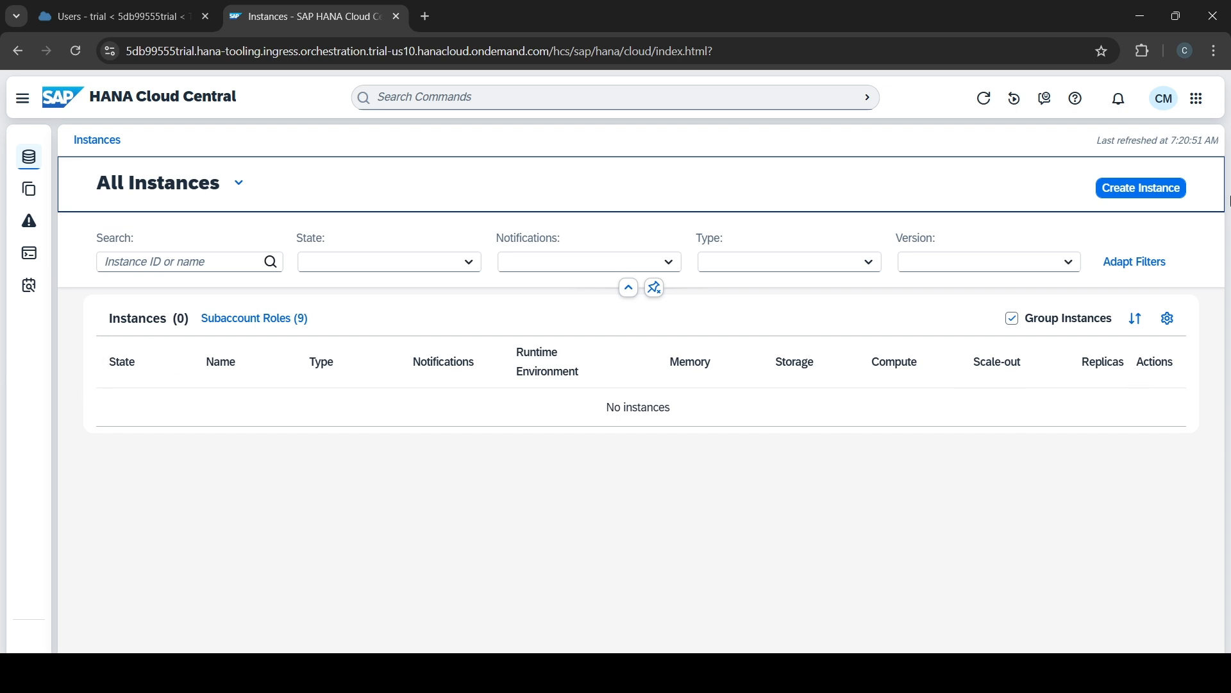
- Start creating an instance of type SAP HANA Cloud, SAP HANA Database and proceed to its general settings
left_click(1140, 187)
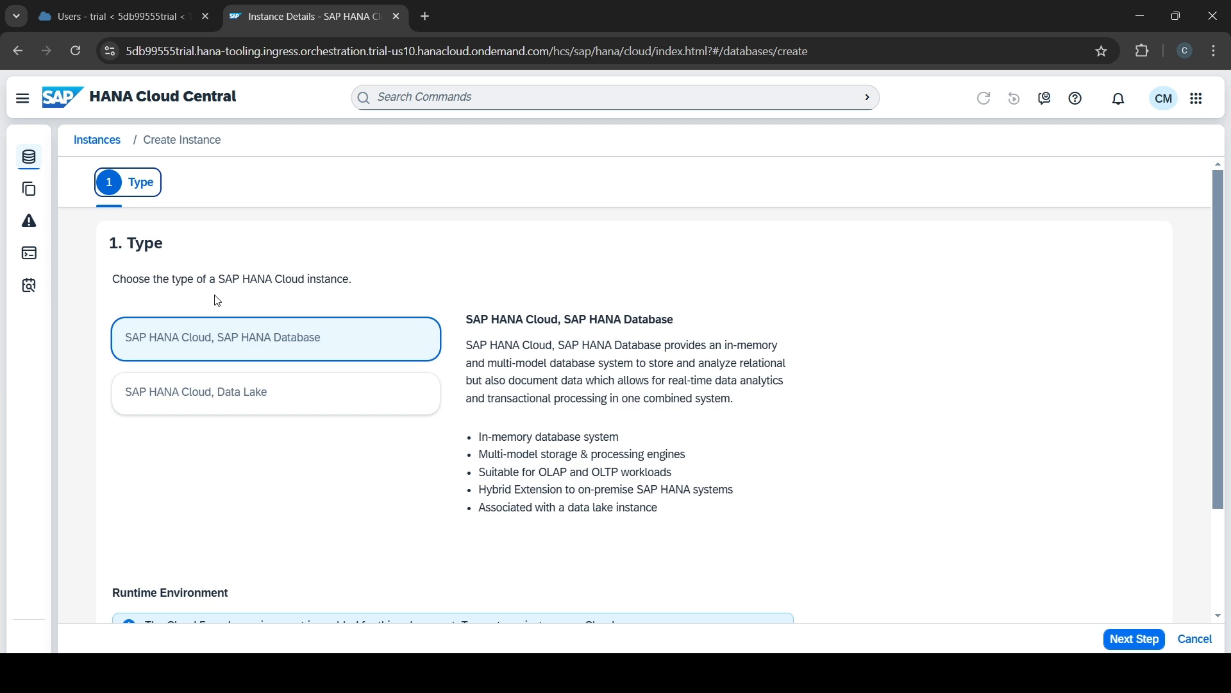
scroll(459, 344, "down", 1)
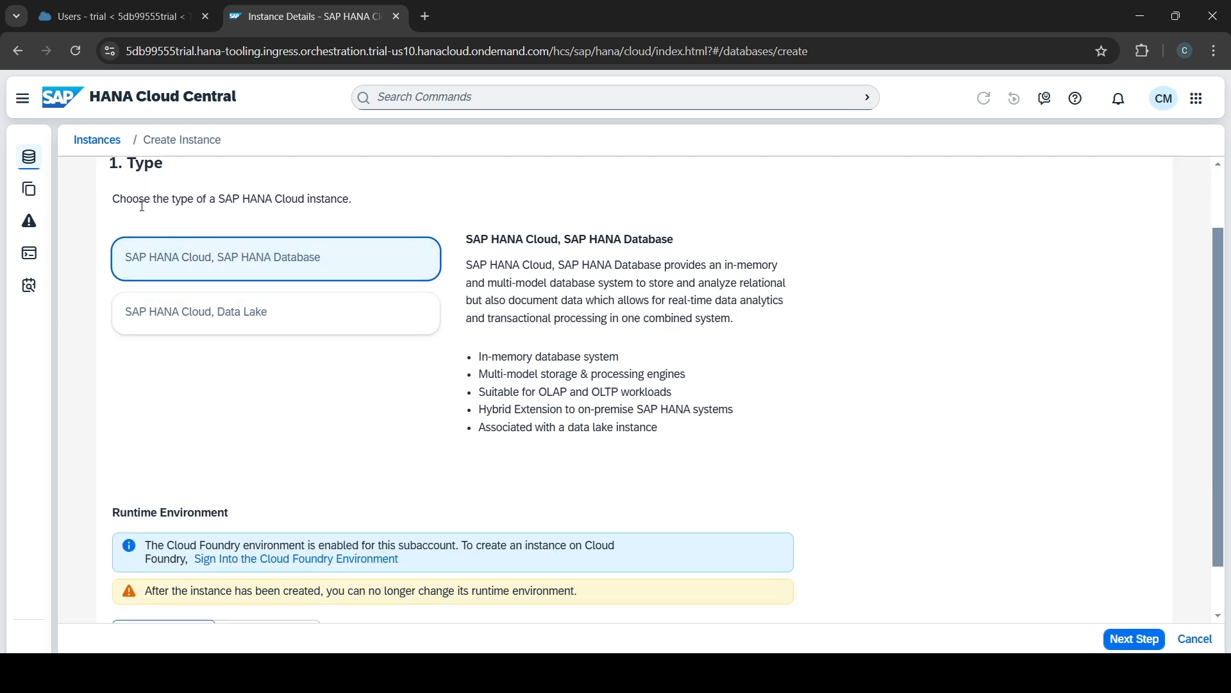
left_click(269, 276)
scroll(393, 354, "down", 1)
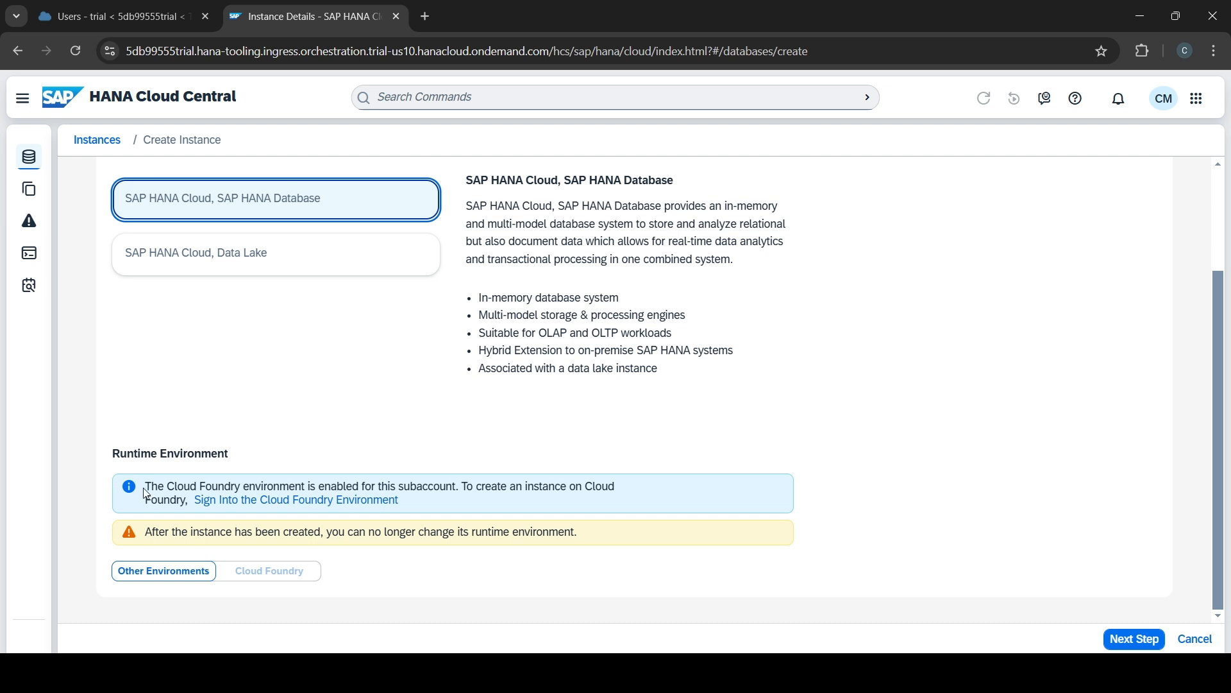
left_click_drag(145, 486, 460, 501)
left_click(459, 512)
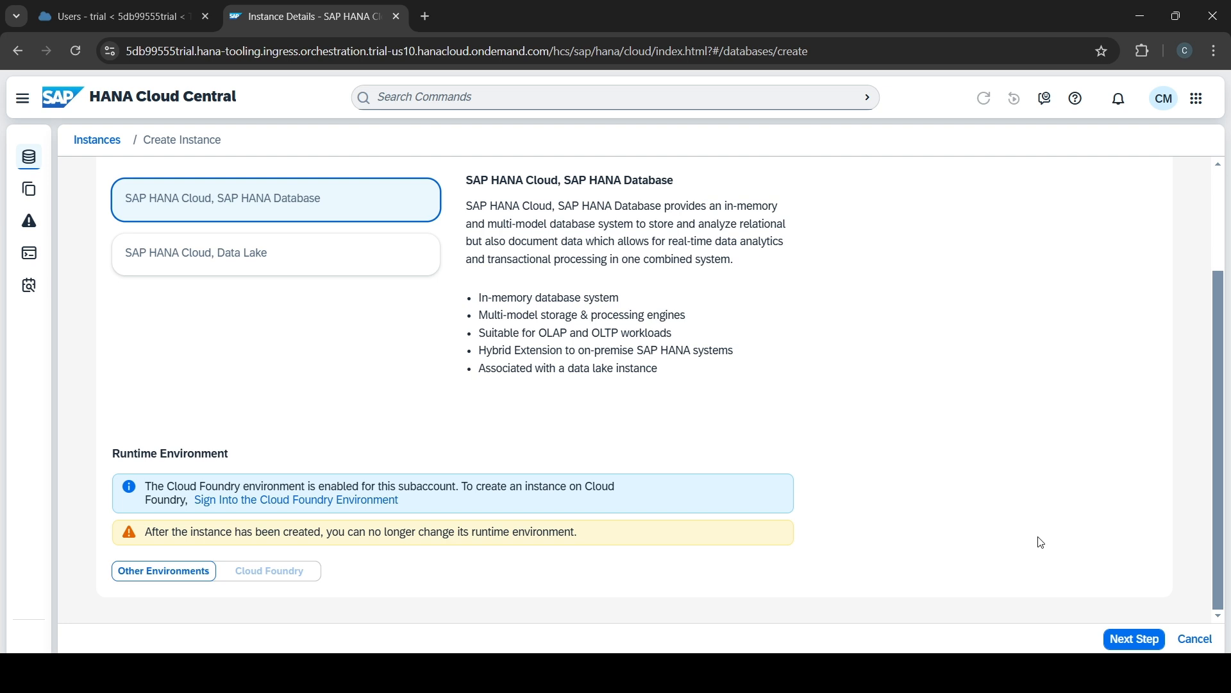
left_click(1124, 645)
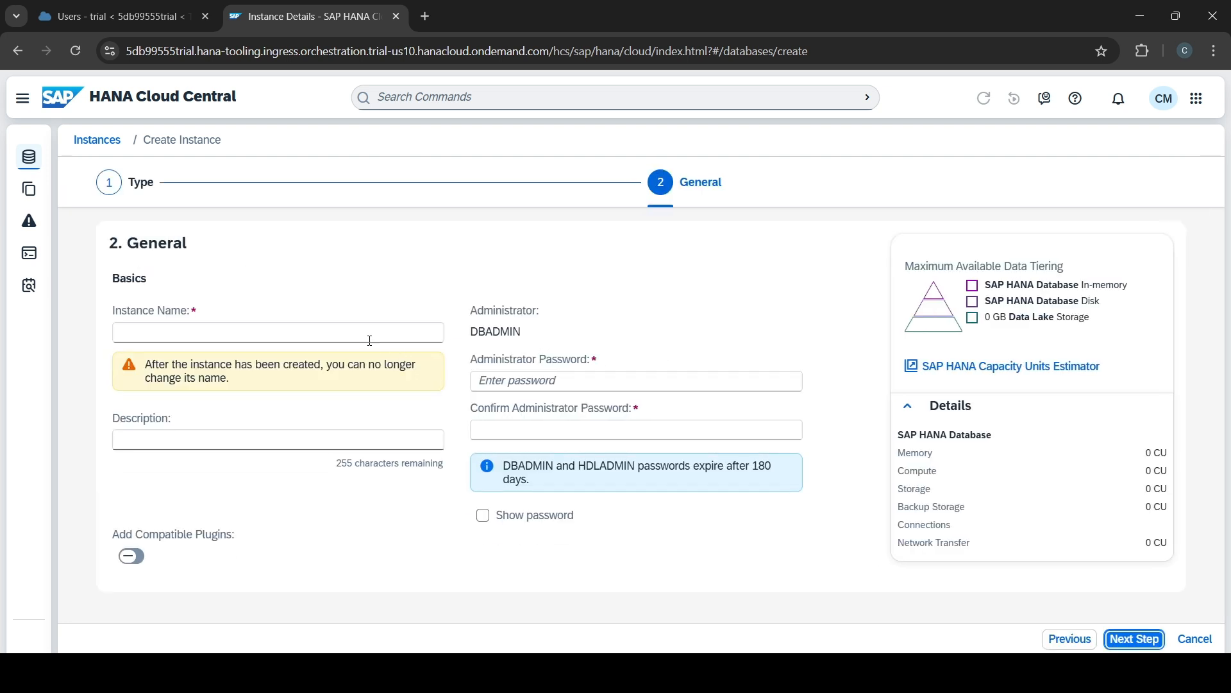
- Name the instance HANA_CLOUD_DB and give it the description "HANA Database"
left_click(368, 329)
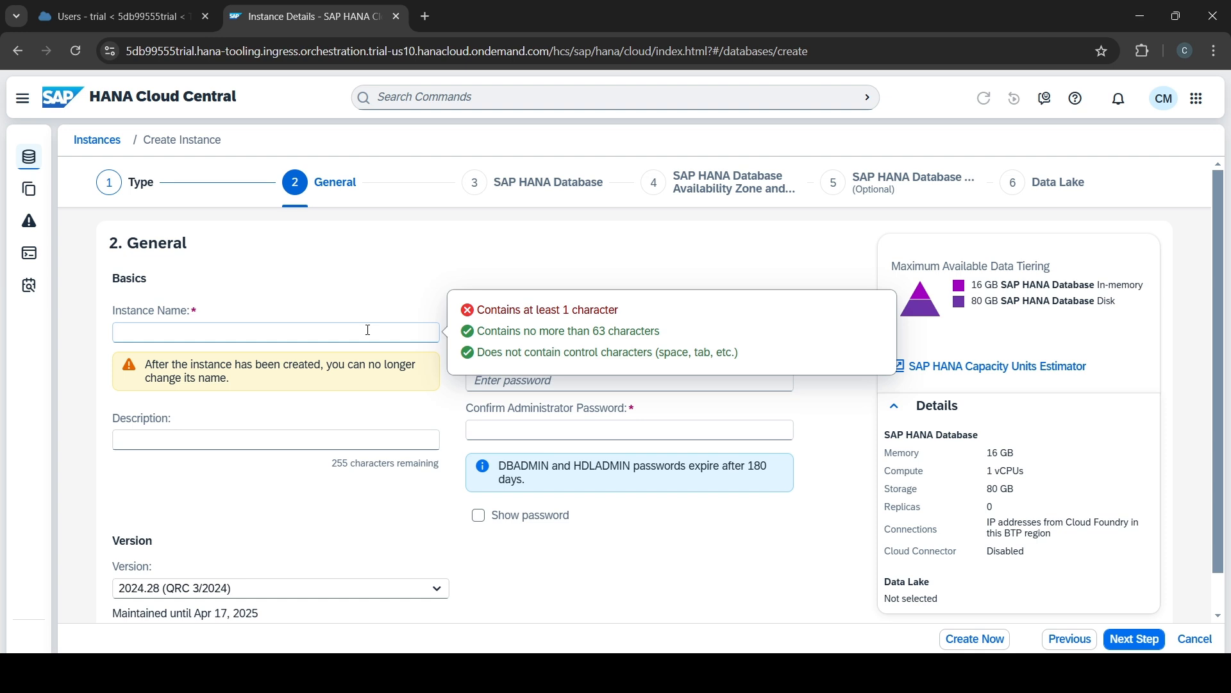
type("HANA_CLOUD_DB")
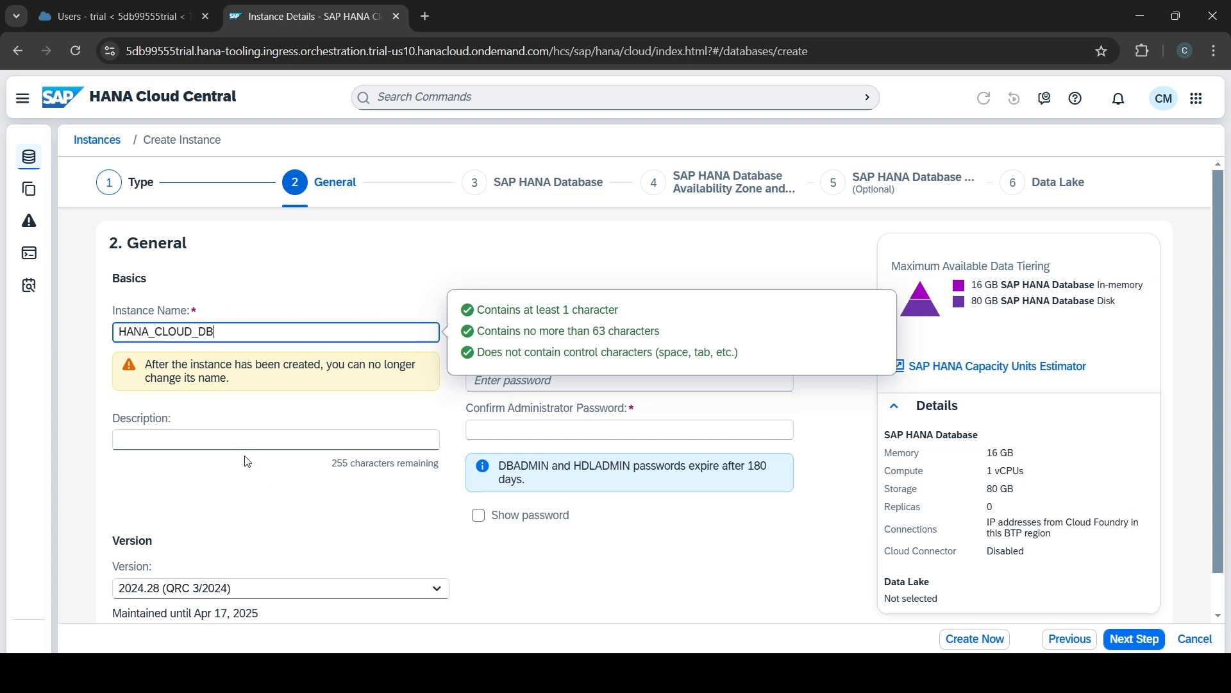
left_click(247, 440)
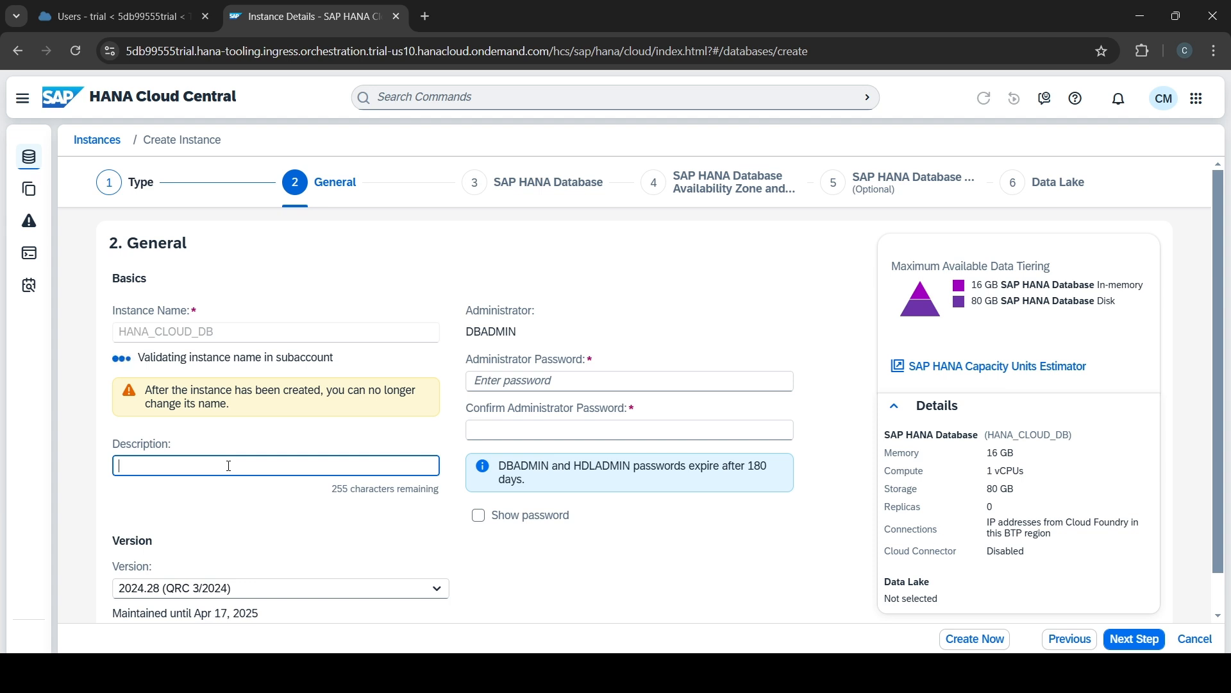
type("HAN A DA")
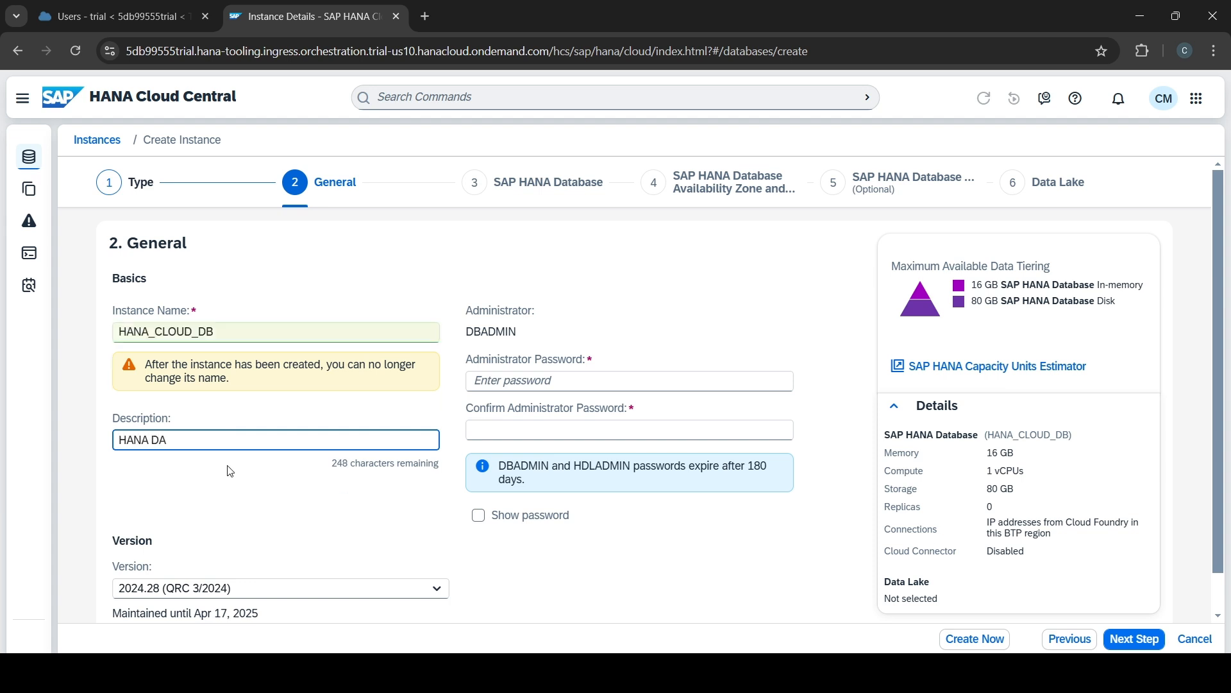
type("tabase")
left_click(278, 333)
left_click(618, 447)
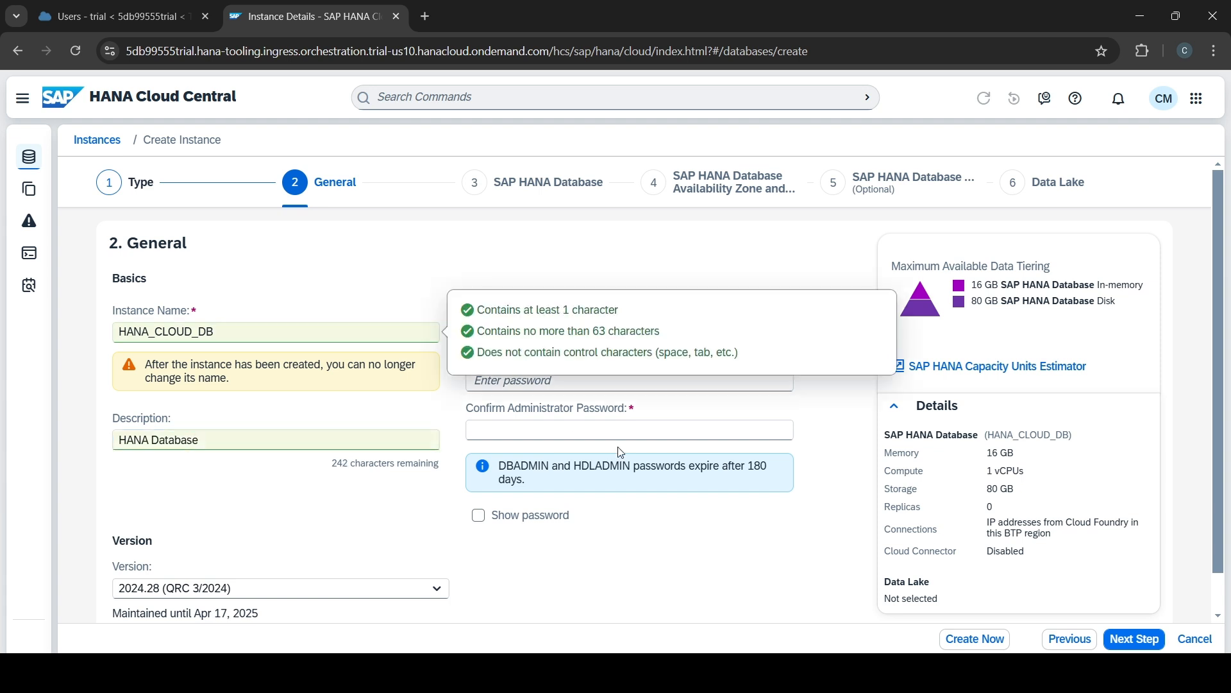
- Enter the administrator password for DBADMIN and repeat it in the confirmation field
left_click(536, 386)
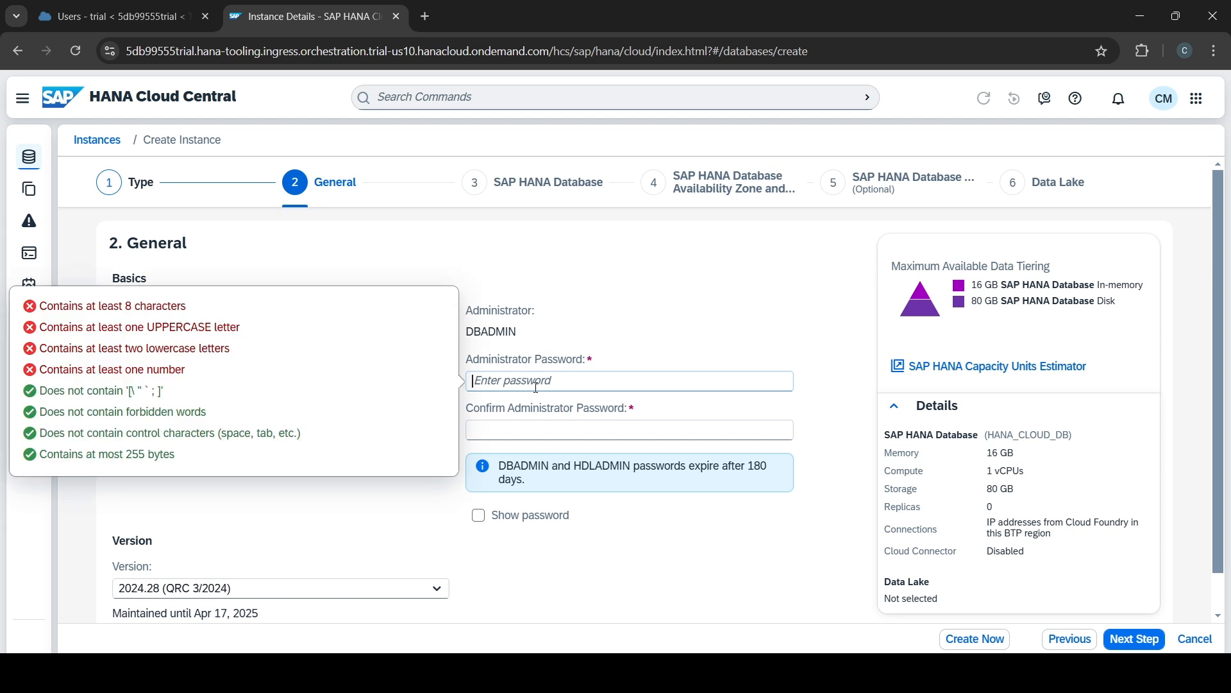
type("W")
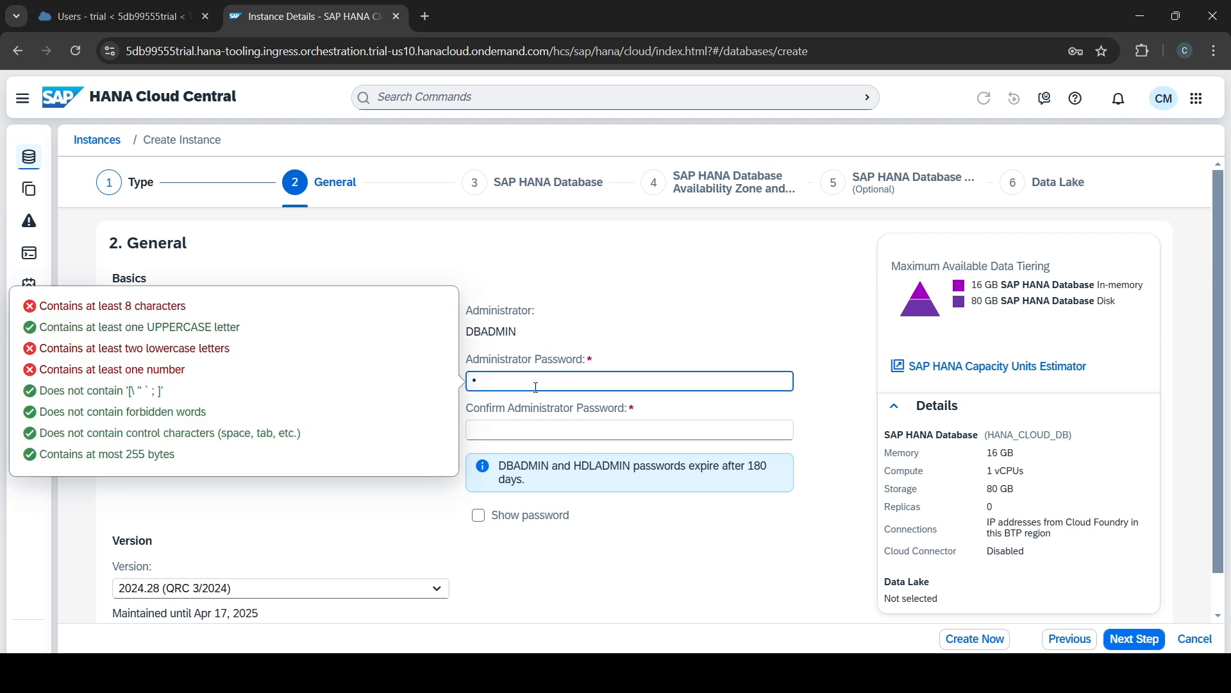
key("BackSpace")
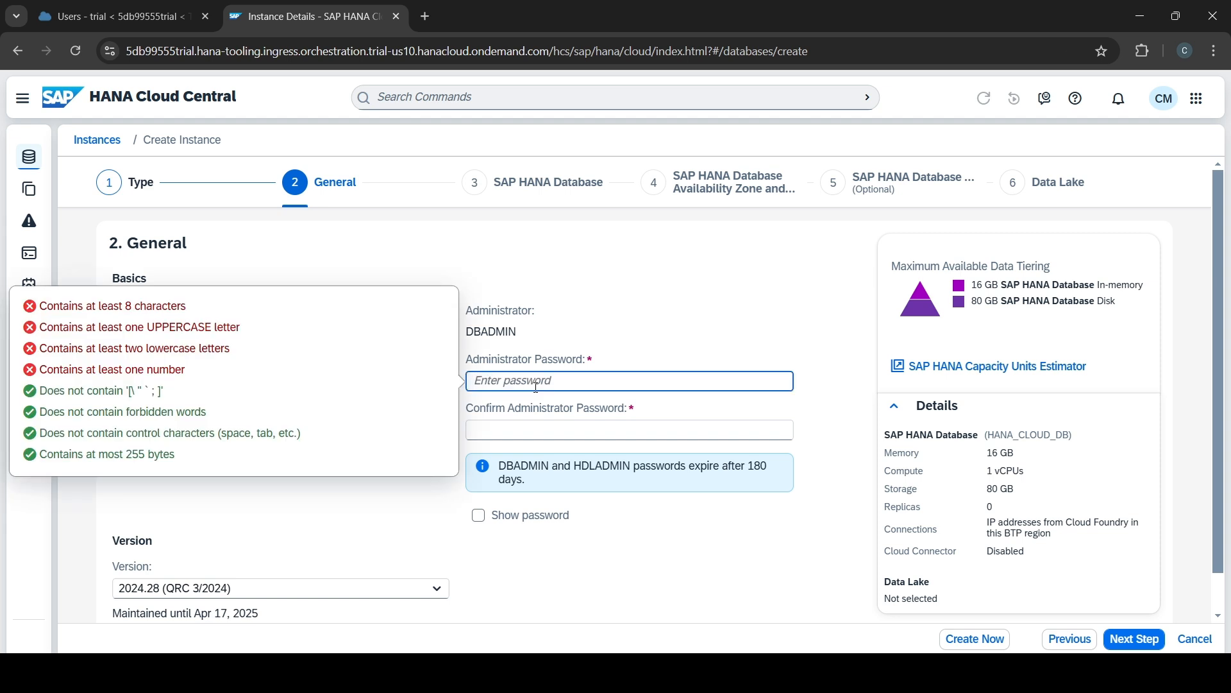
type("We")
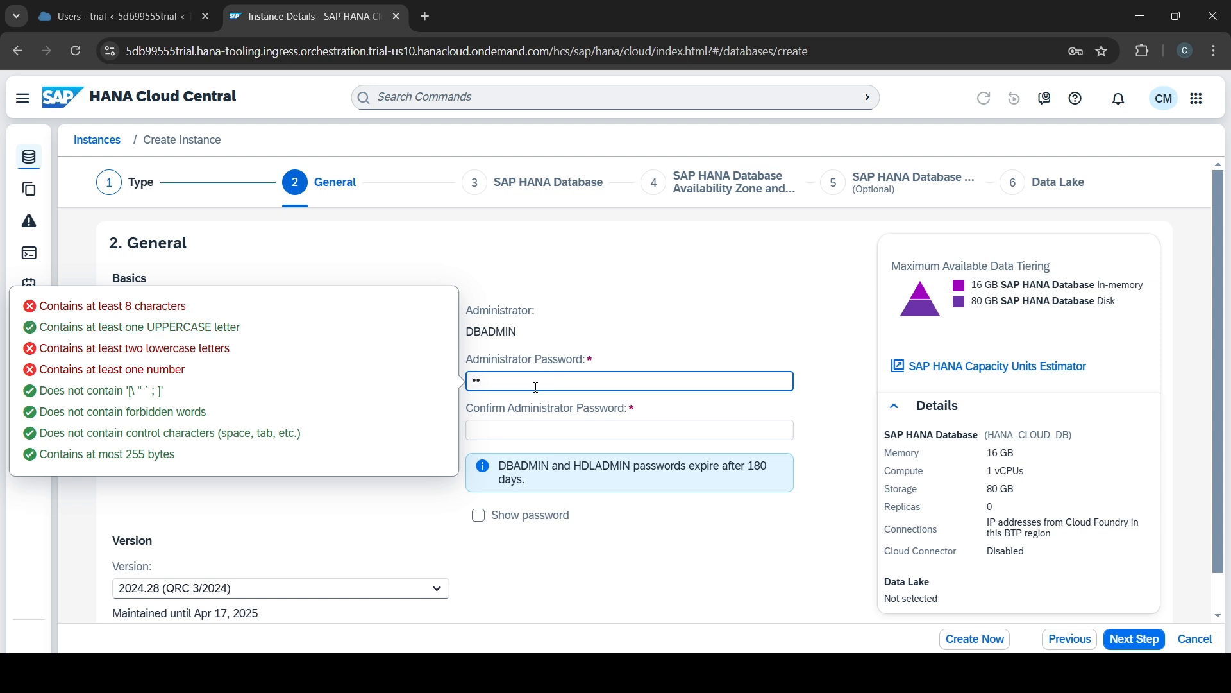
type("•••••••")
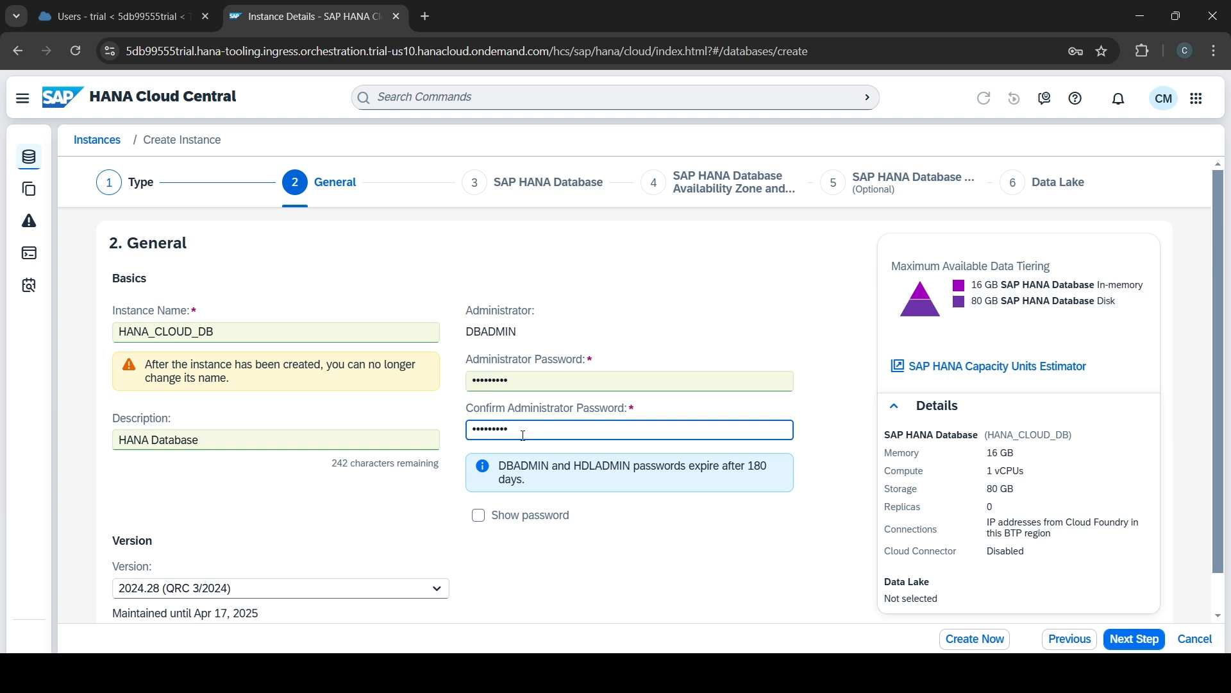
- Proceed from the general settings to the SAP HANA Database settings and decline saving the password in the browser
scroll(610, 498, "down", 1)
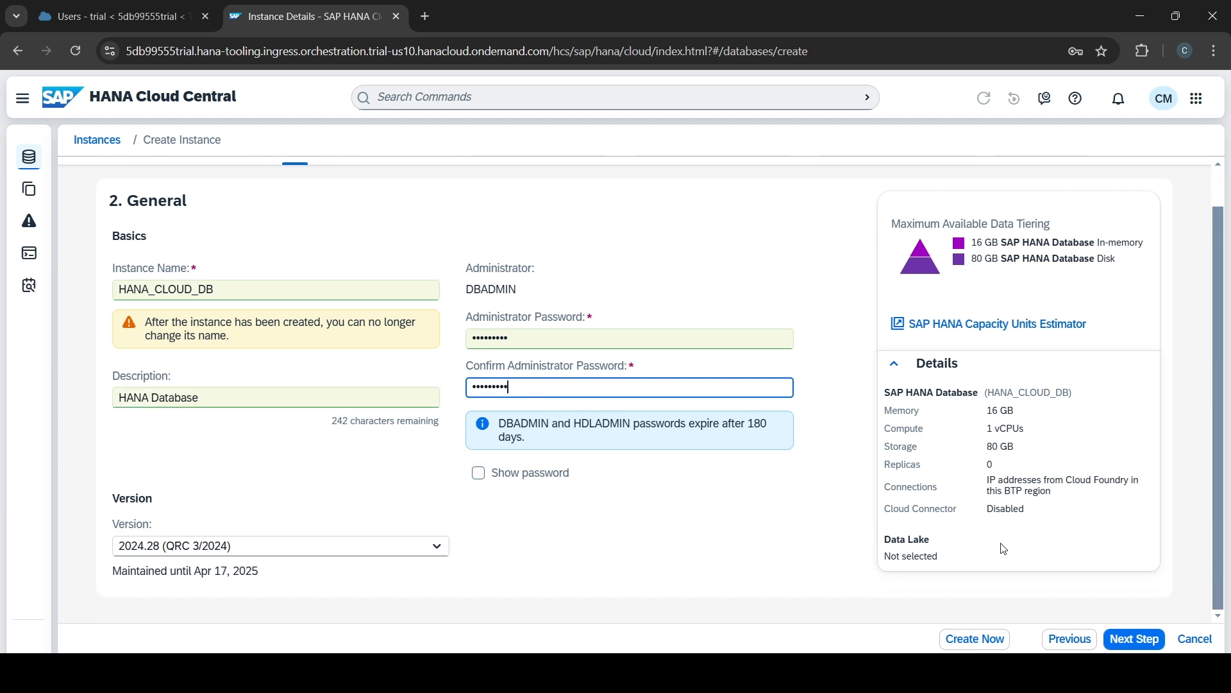
scroll(1053, 517, "up", 1)
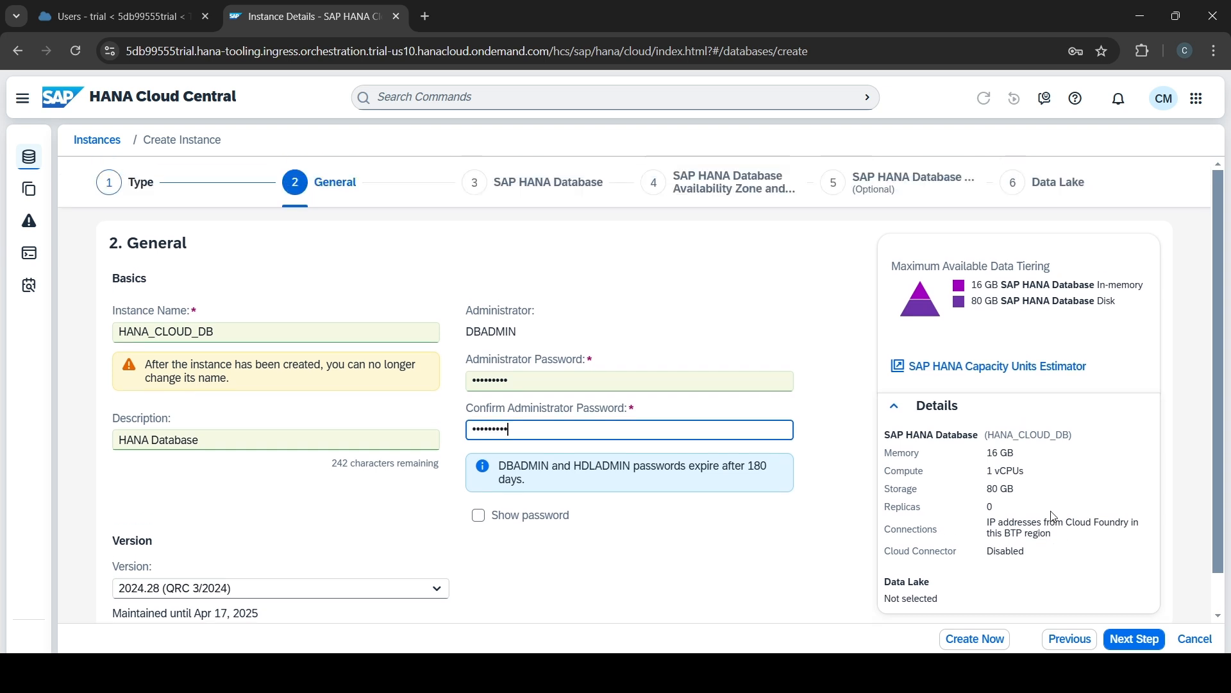
scroll(1053, 517, "down", 1)
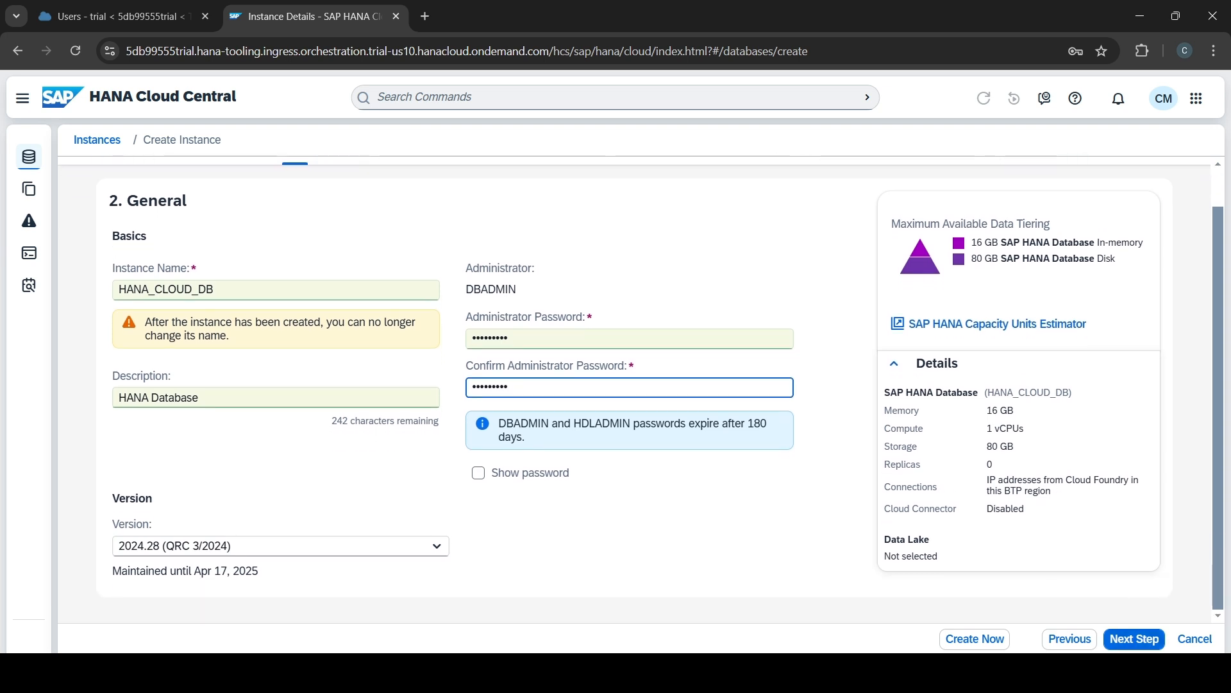
left_click(1143, 645)
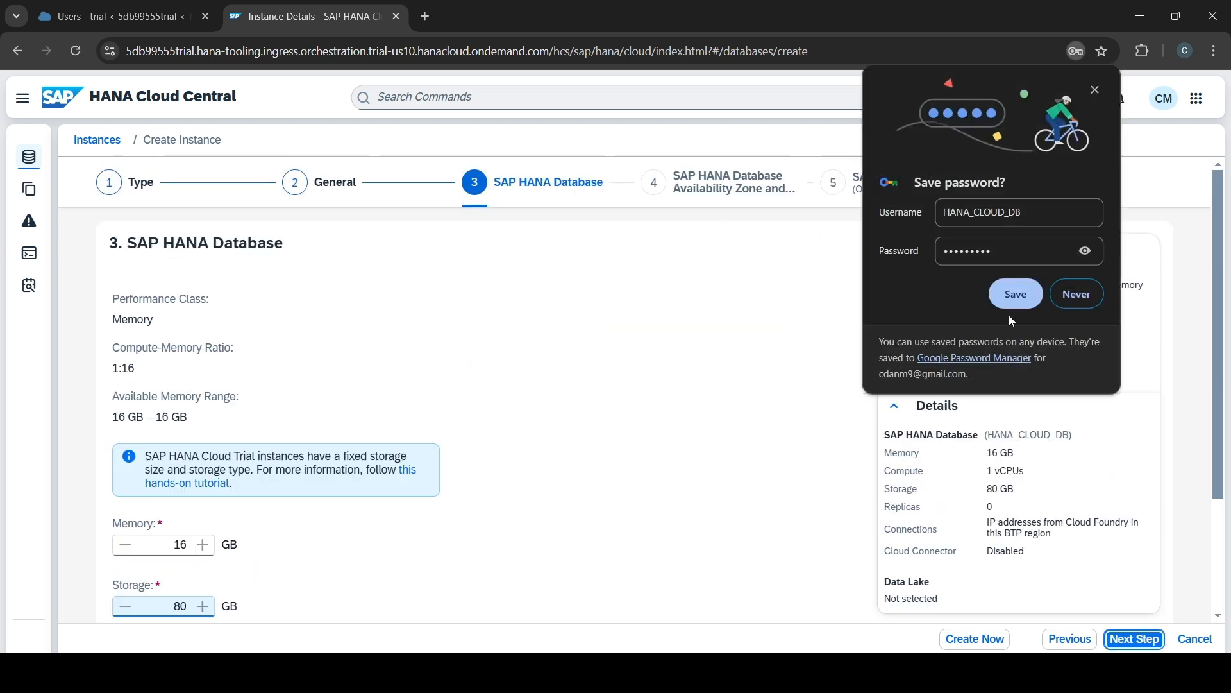
left_click(1070, 296)
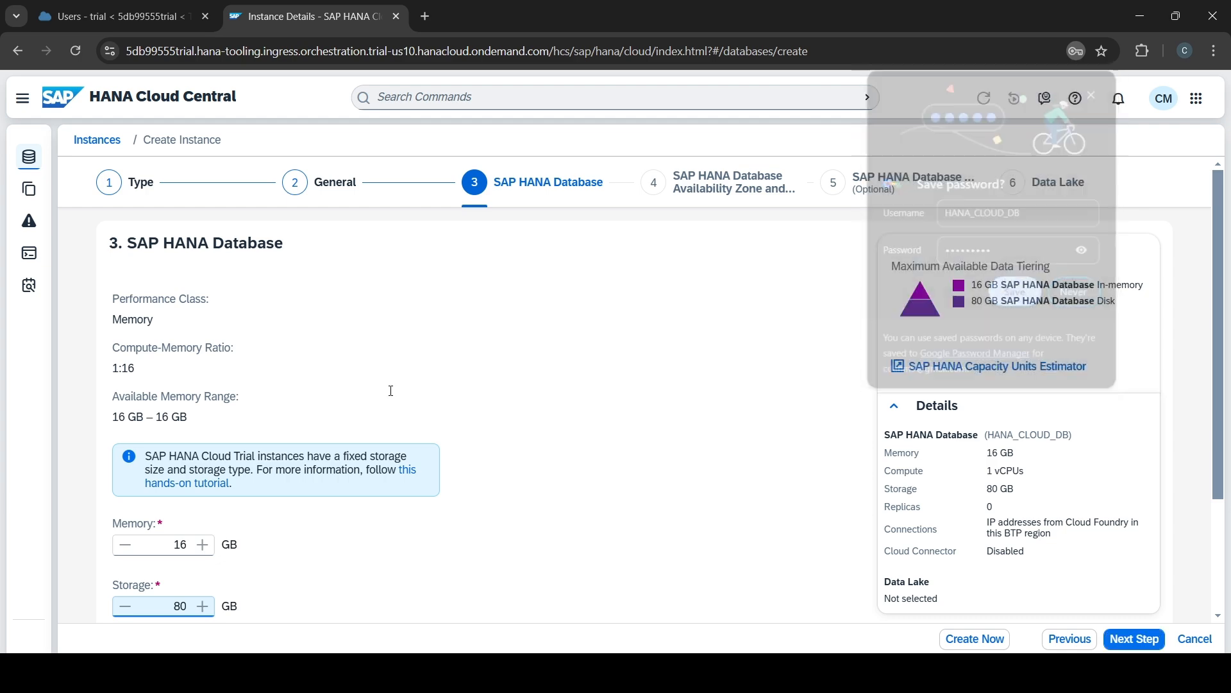
- Keep the fixed memory and storage sizes and proceed past the availability zone and replicas to the advanced settings
scroll(429, 377, "down", 3)
scroll(378, 403, "up", 3)
scroll(379, 402, "down", 3)
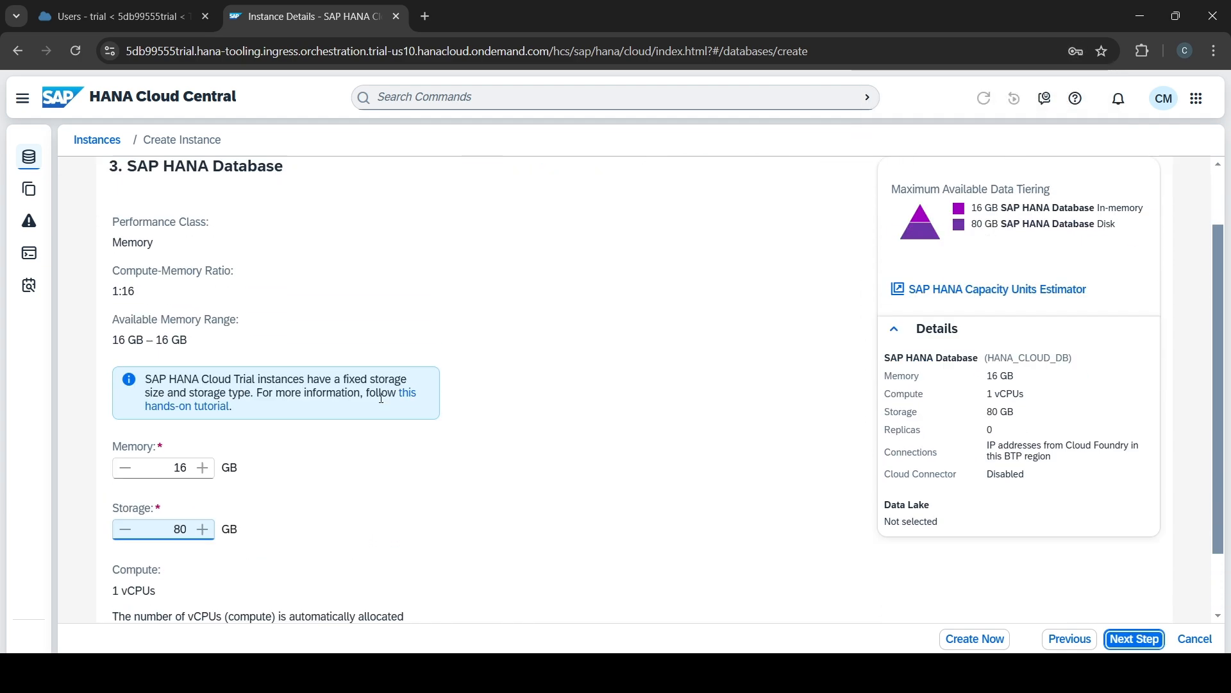
scroll(793, 470, "up", 3)
scroll(770, 454, "down", 3)
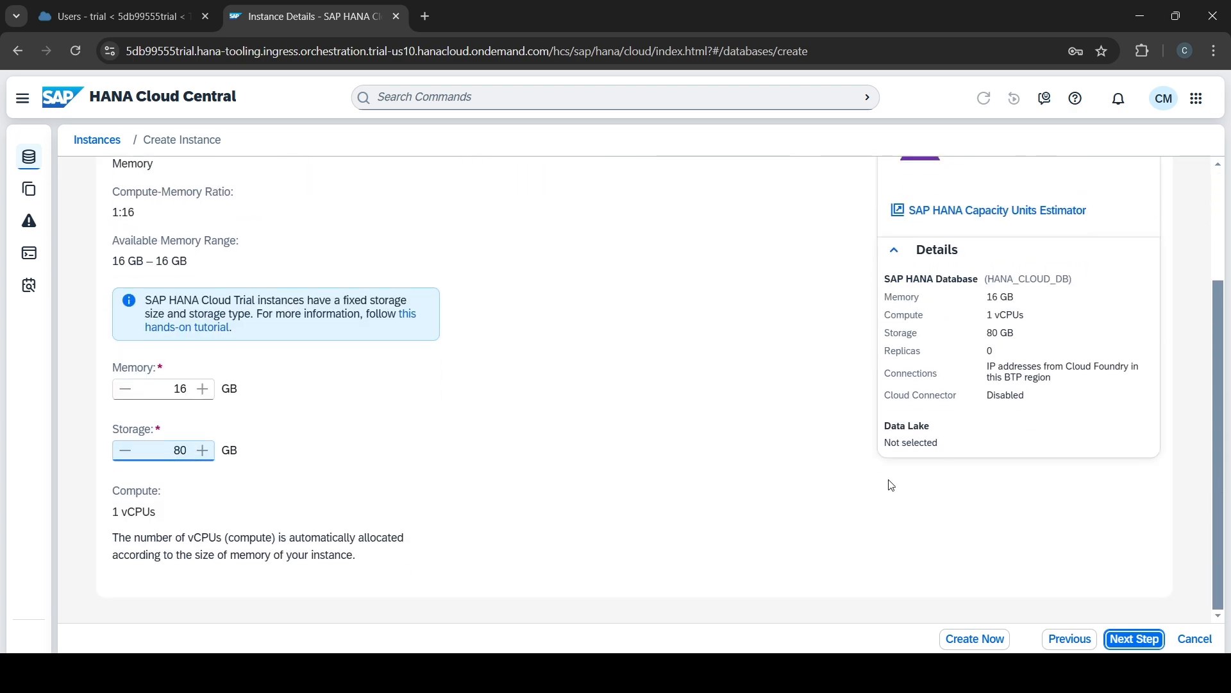
left_click(1134, 640)
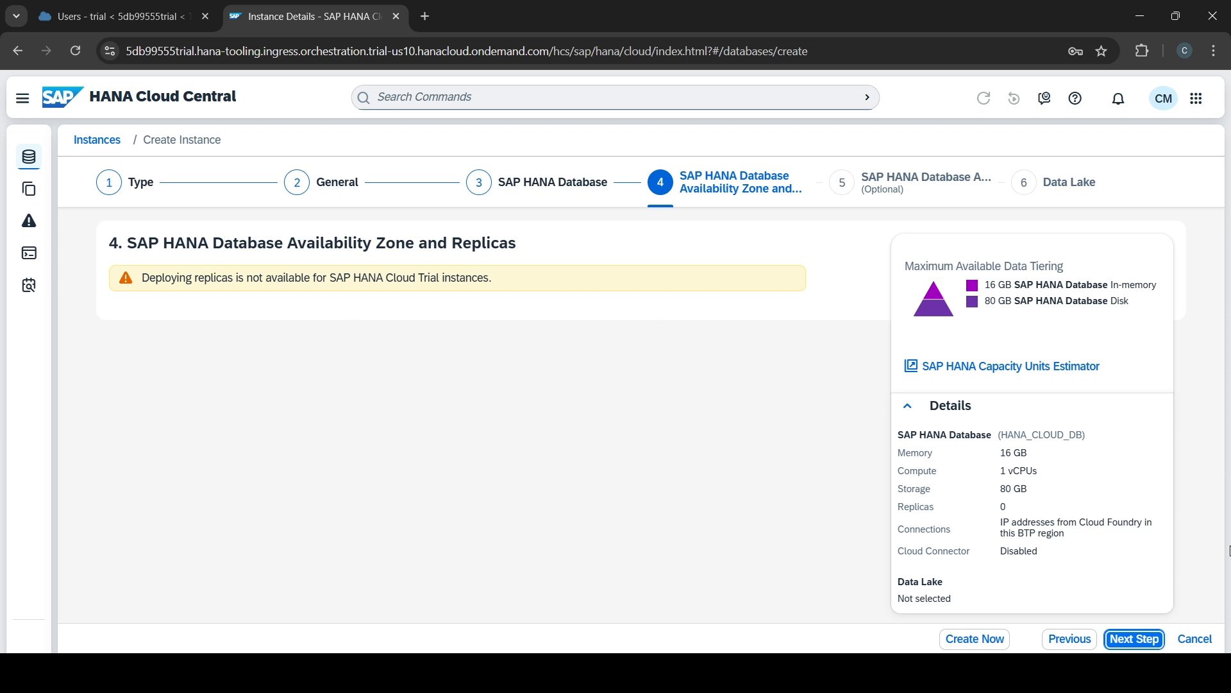
left_click(1134, 639)
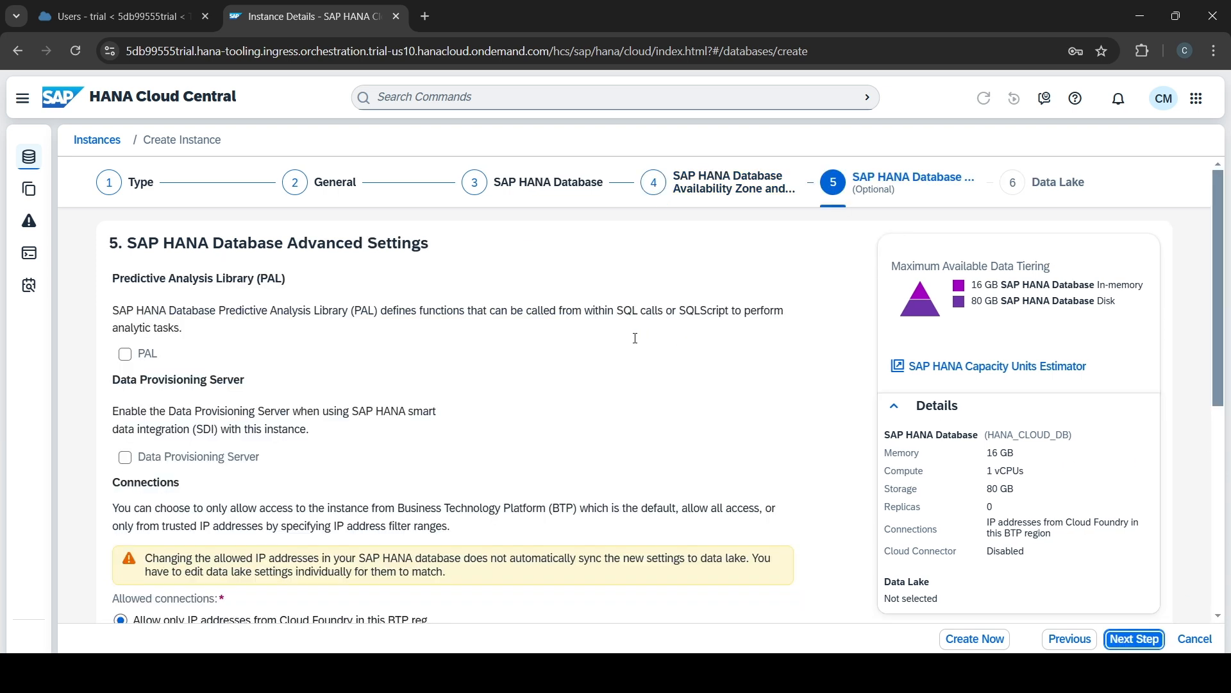
- Set the database's allowed connections to "Allow all IP addresses"
scroll(621, 333, "down", 2)
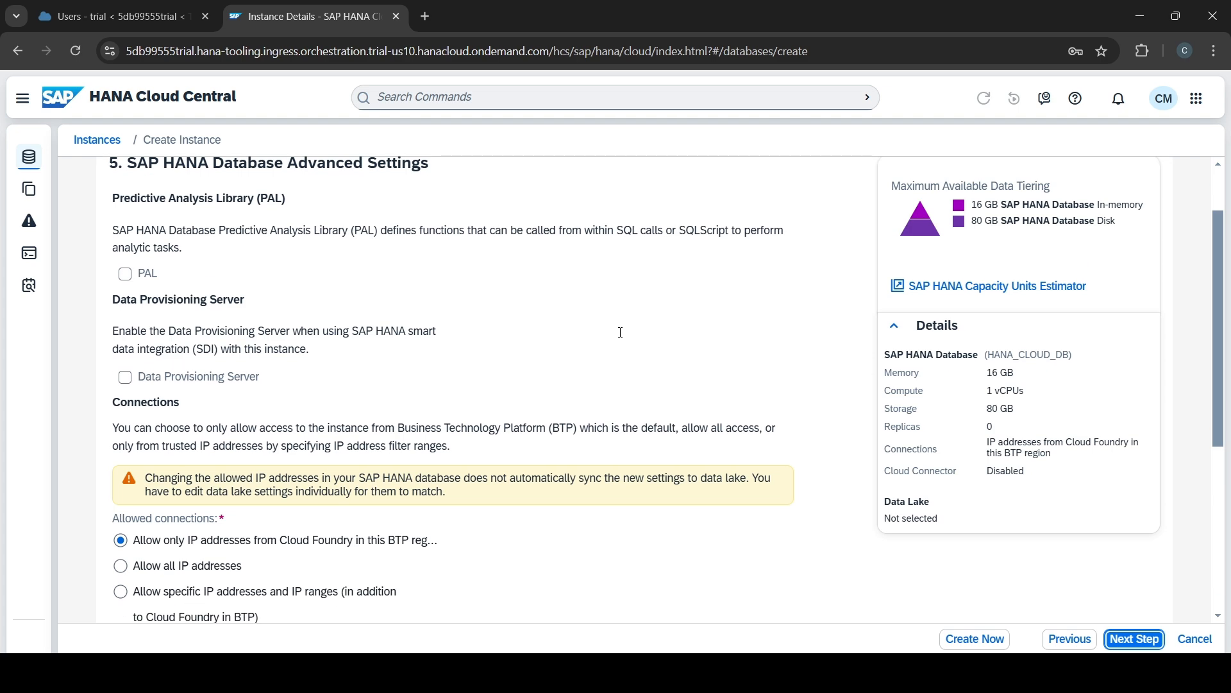
scroll(454, 371, "up", 2)
scroll(137, 413, "down", 4)
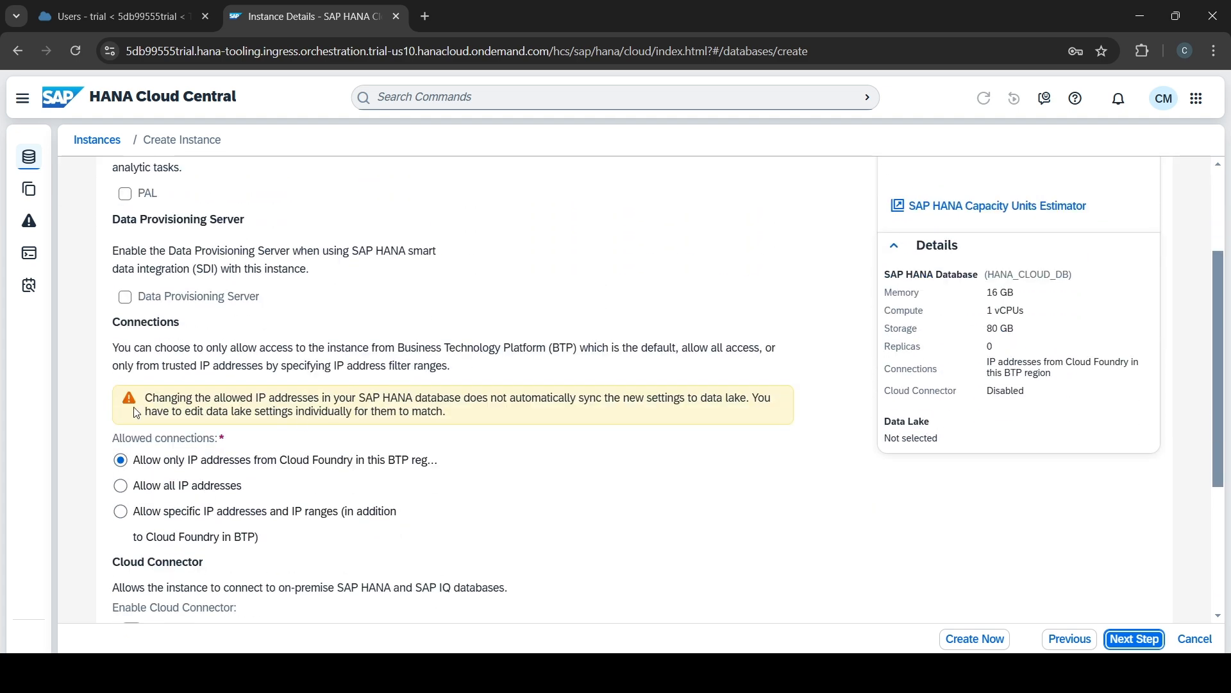
left_click(127, 490)
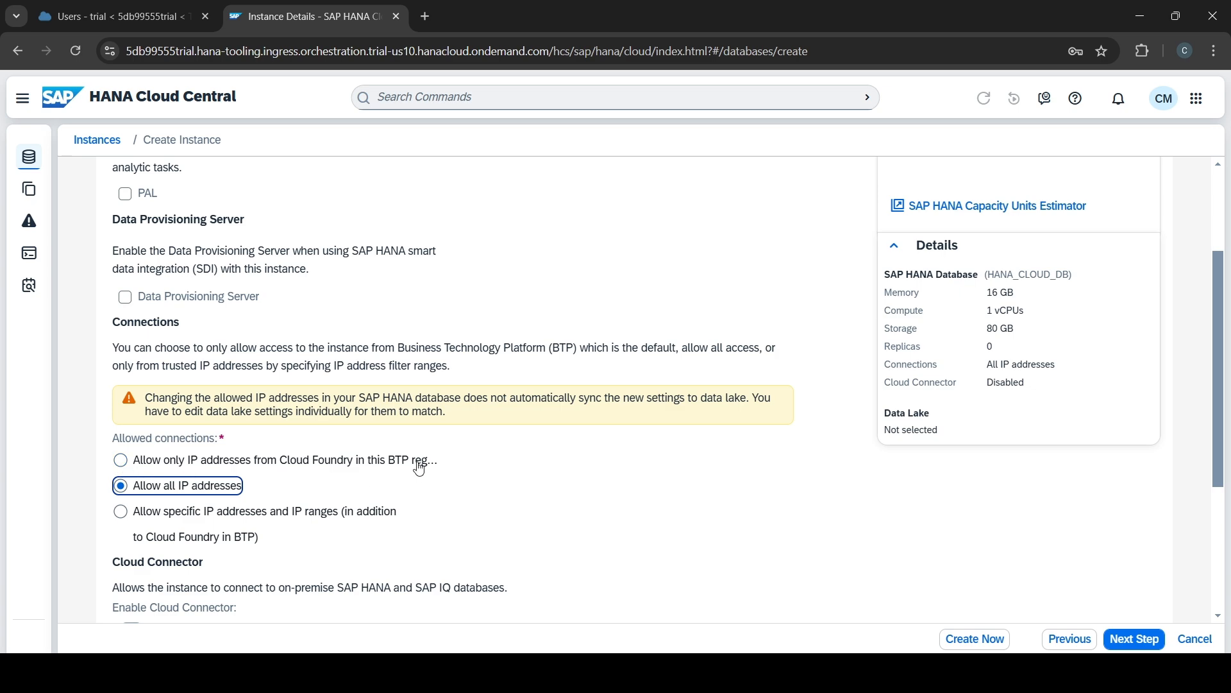
- Review the Cloud Connector and Instance Mapping settings and proceed to the Data Lake settings with them left at their defaults
scroll(425, 460, "down", 4)
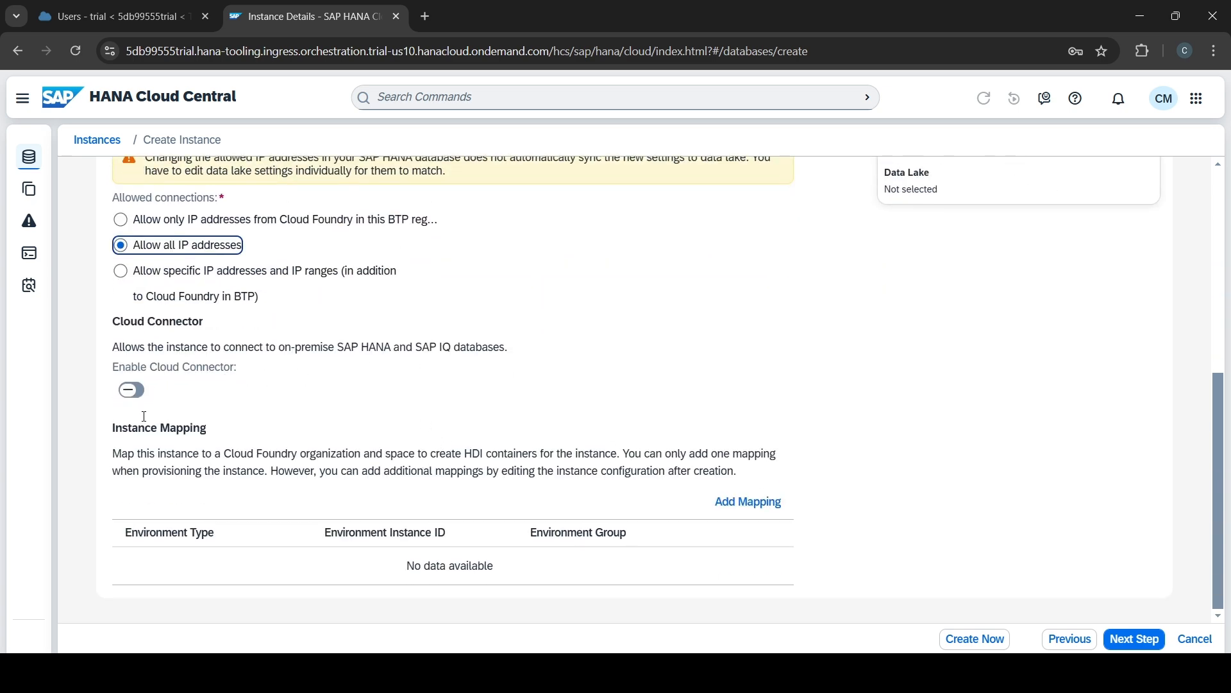
scroll(407, 411, "up", 1)
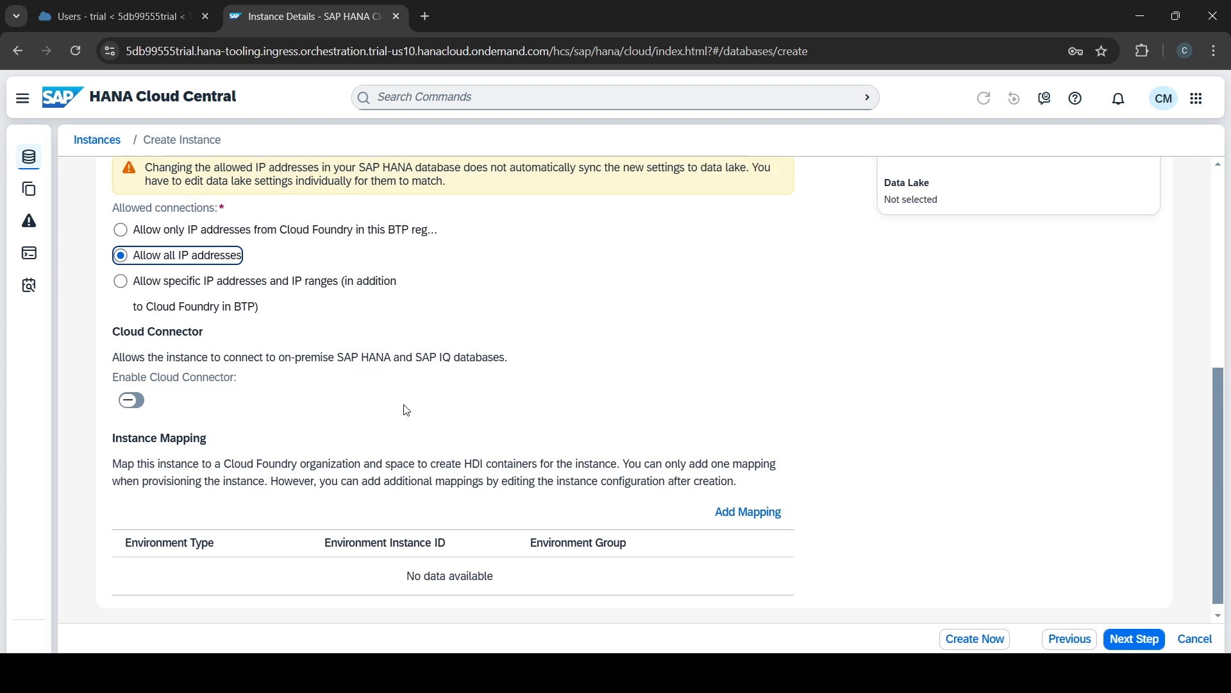
scroll(404, 412, "down", 1)
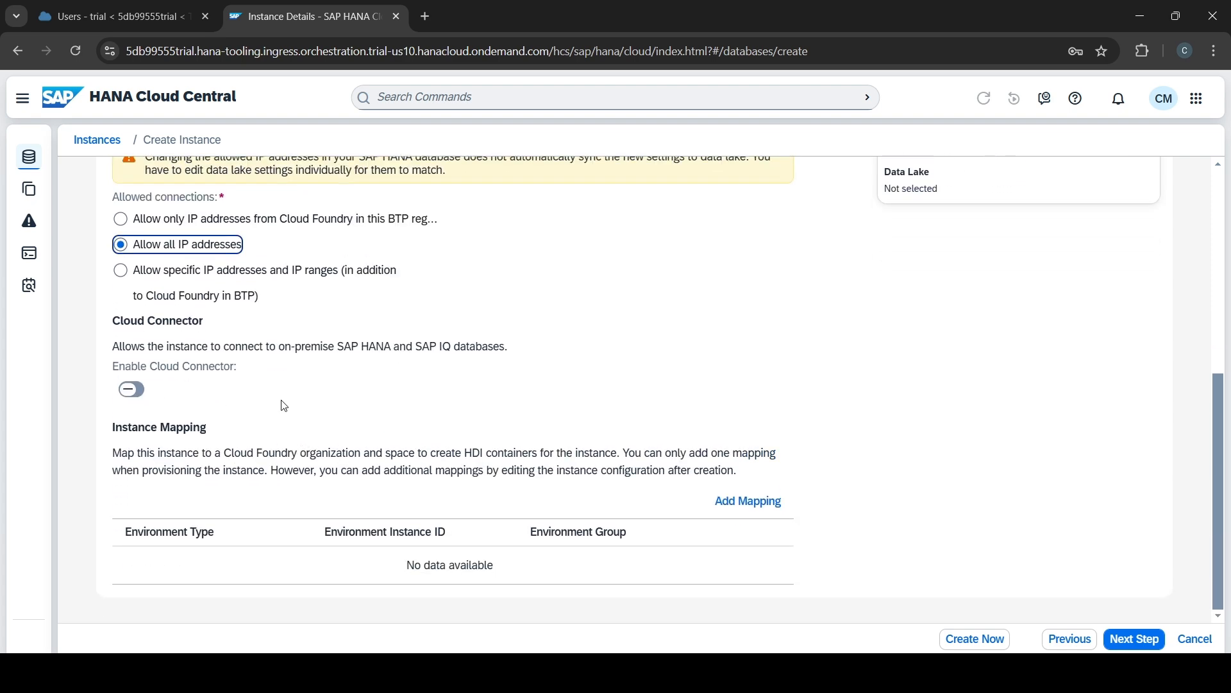
scroll(282, 405, "up", 5)
scroll(286, 402, "down", 5)
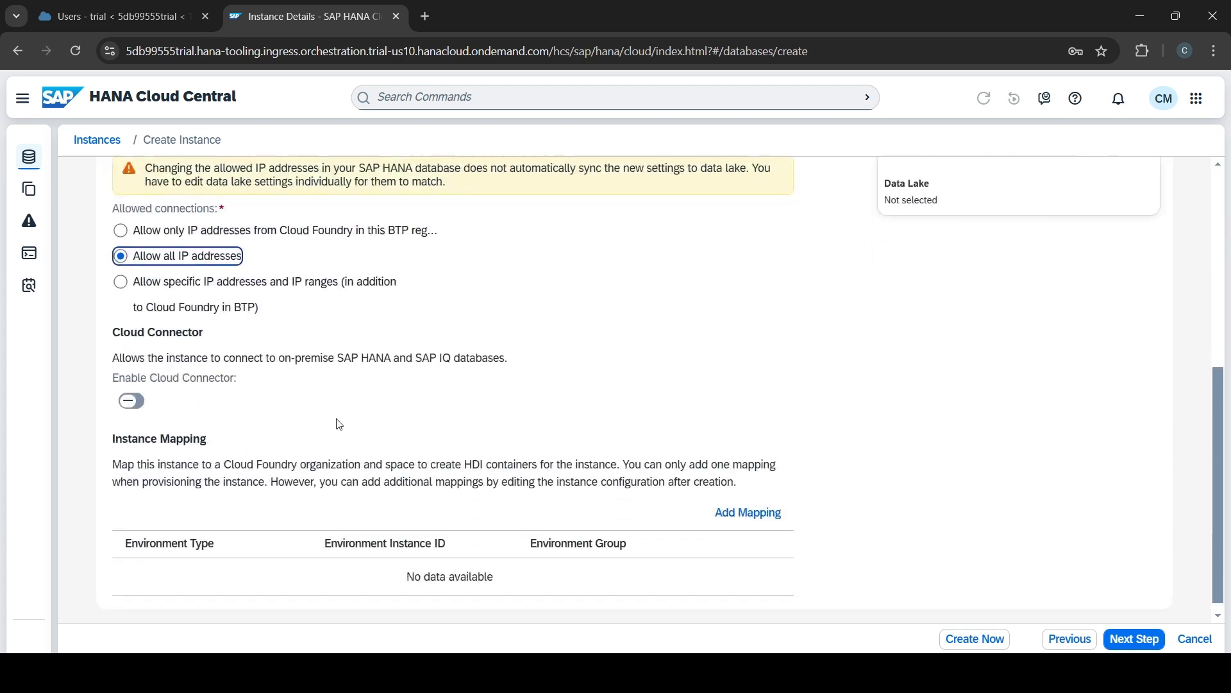
scroll(639, 411, "up", 4)
scroll(639, 410, "down", 4)
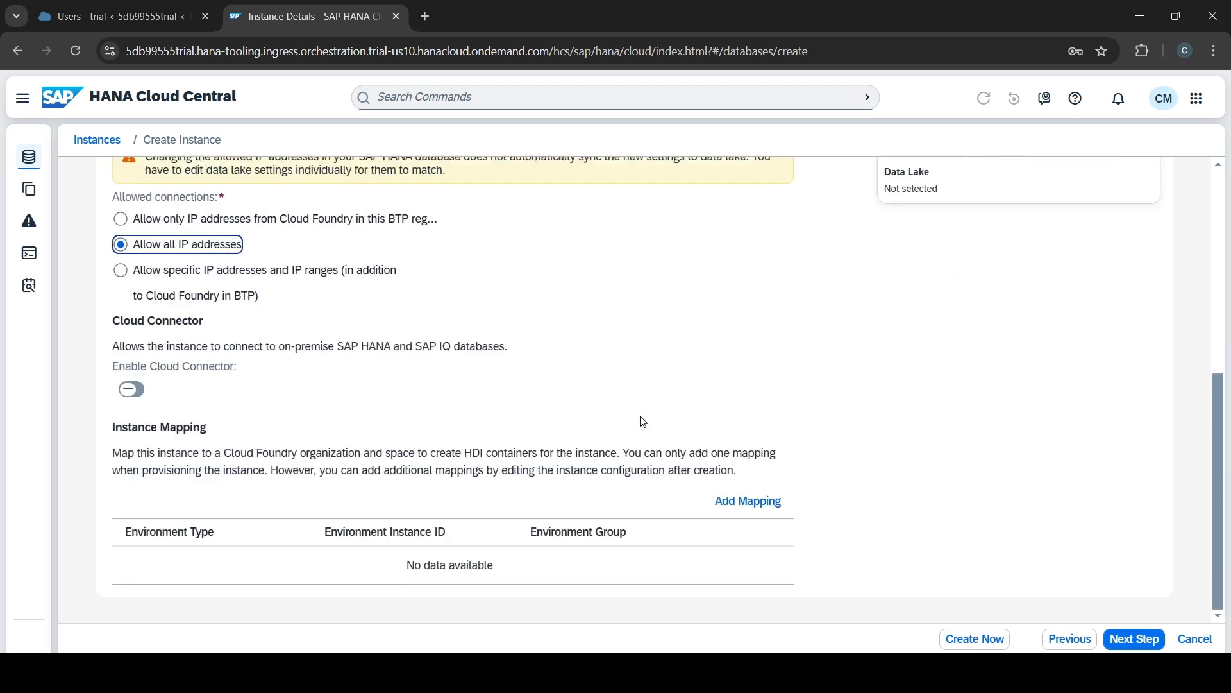
scroll(345, 410, "up", 5)
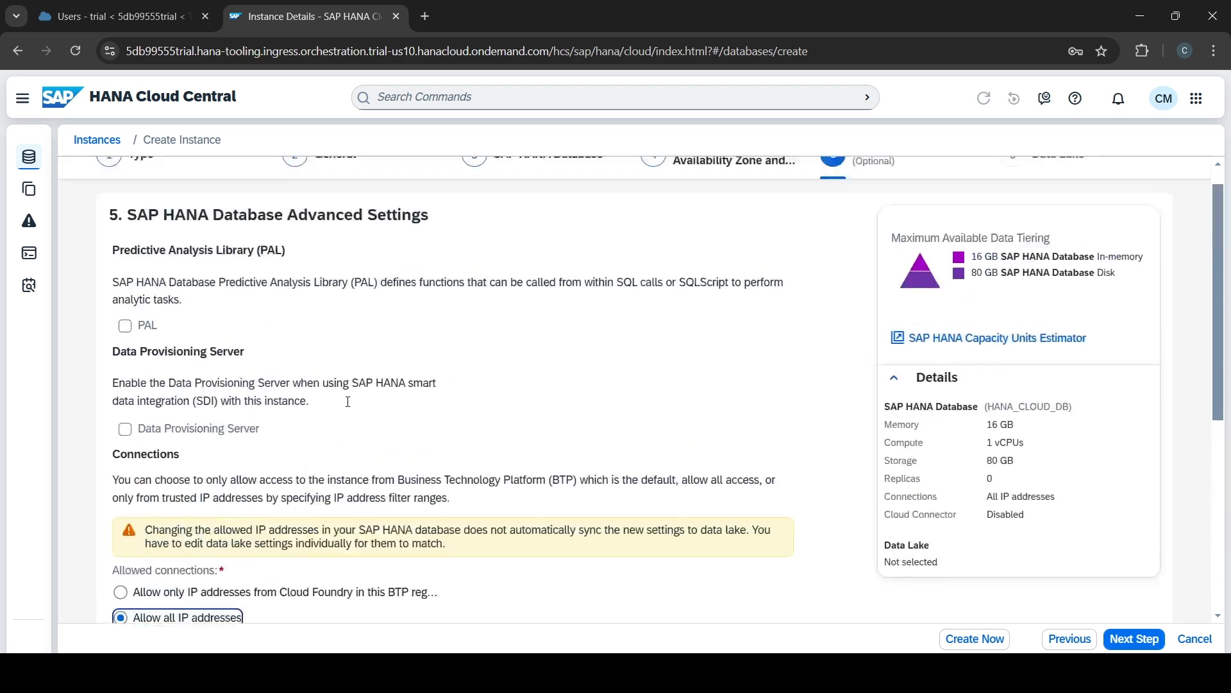
scroll(866, 500, "down", 5)
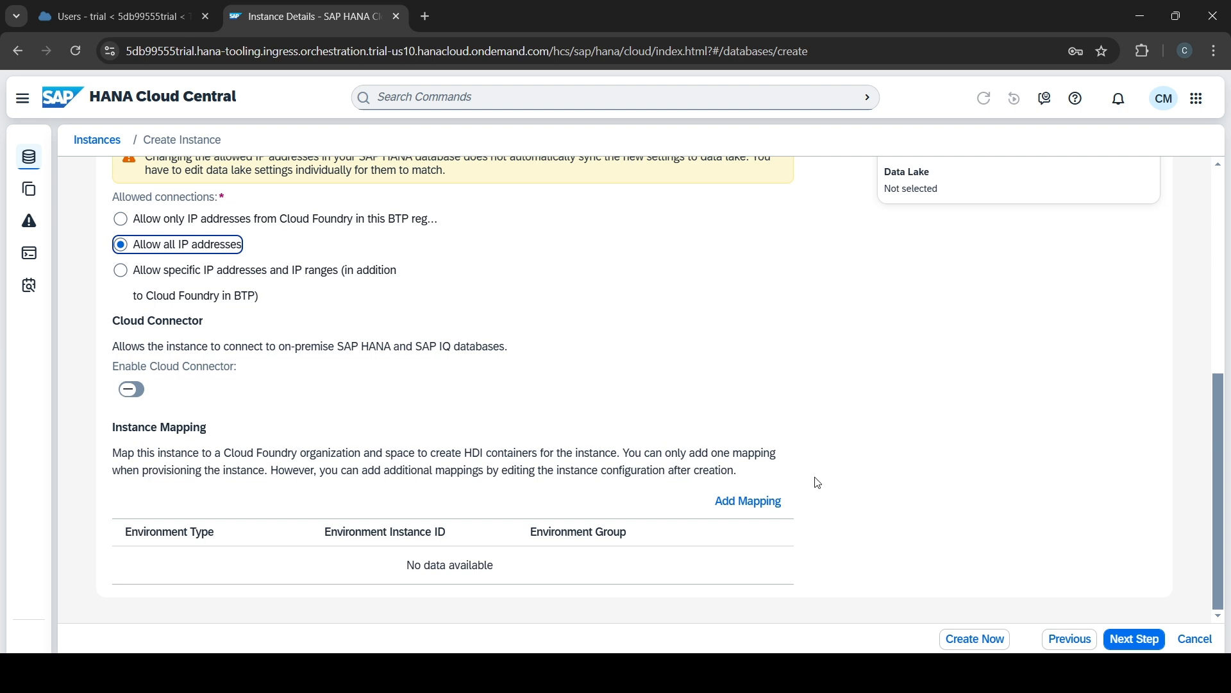
left_click(1132, 647)
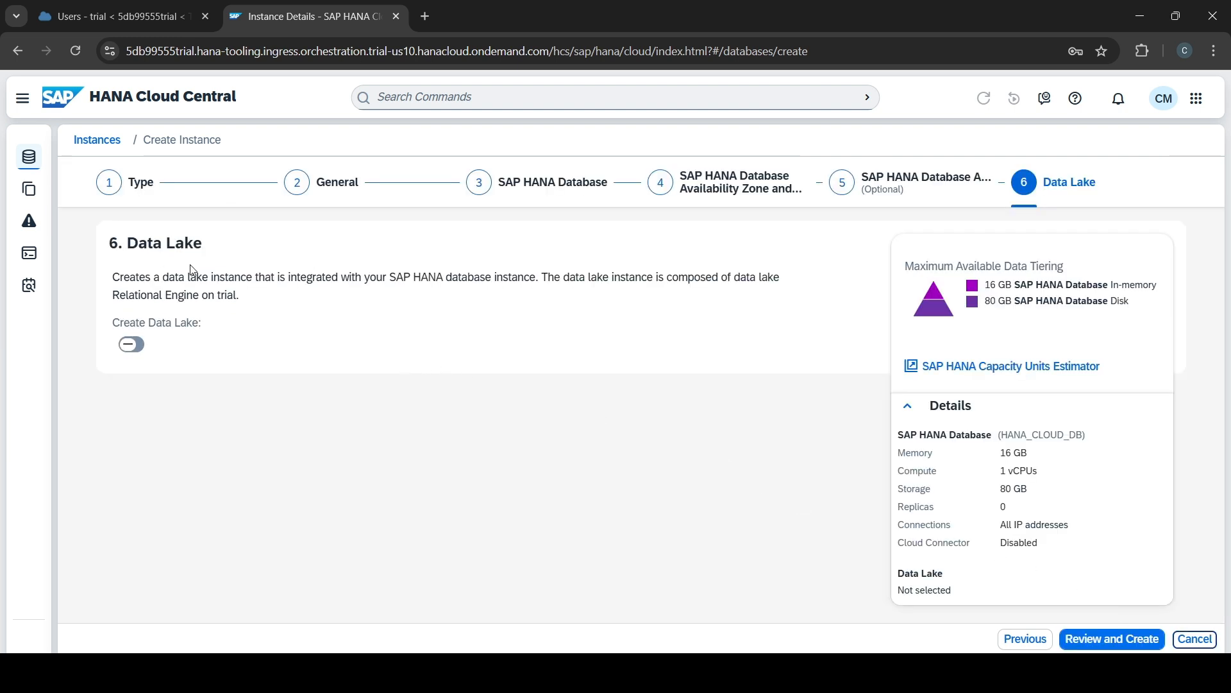
- Review the configuration without a data lake and create the HANA_CLOUD_DB instance
left_click(1112, 639)
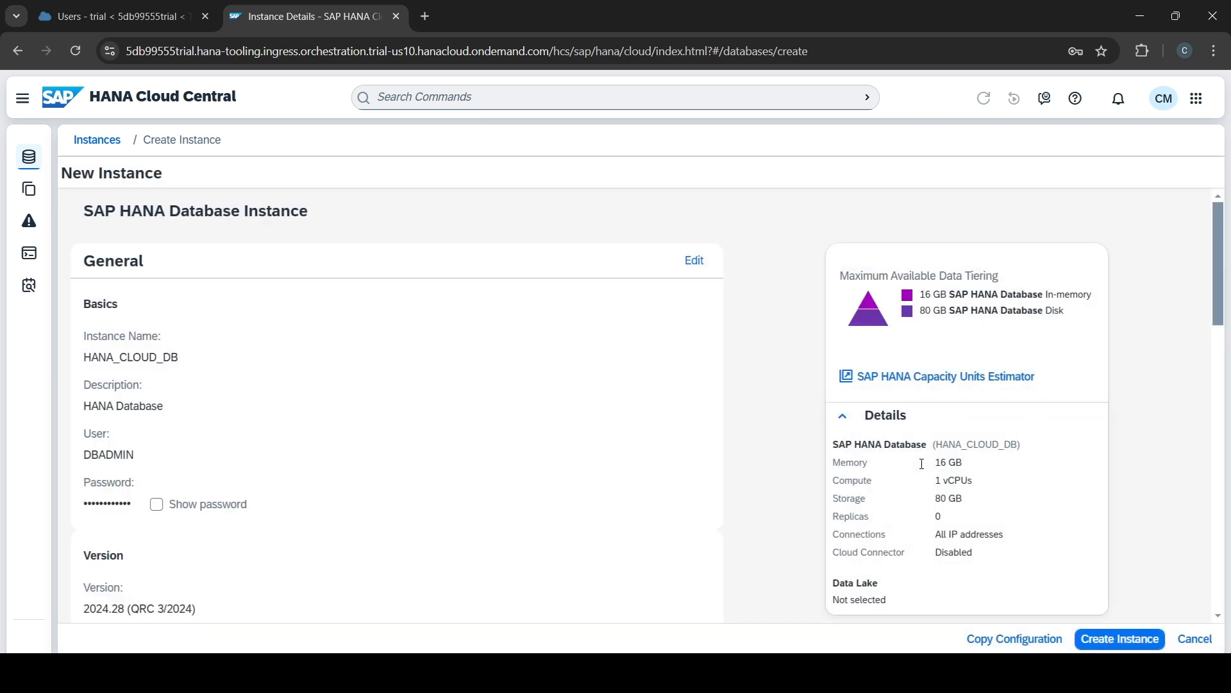
scroll(443, 494, "down", 5)
scroll(442, 495, "down", 10)
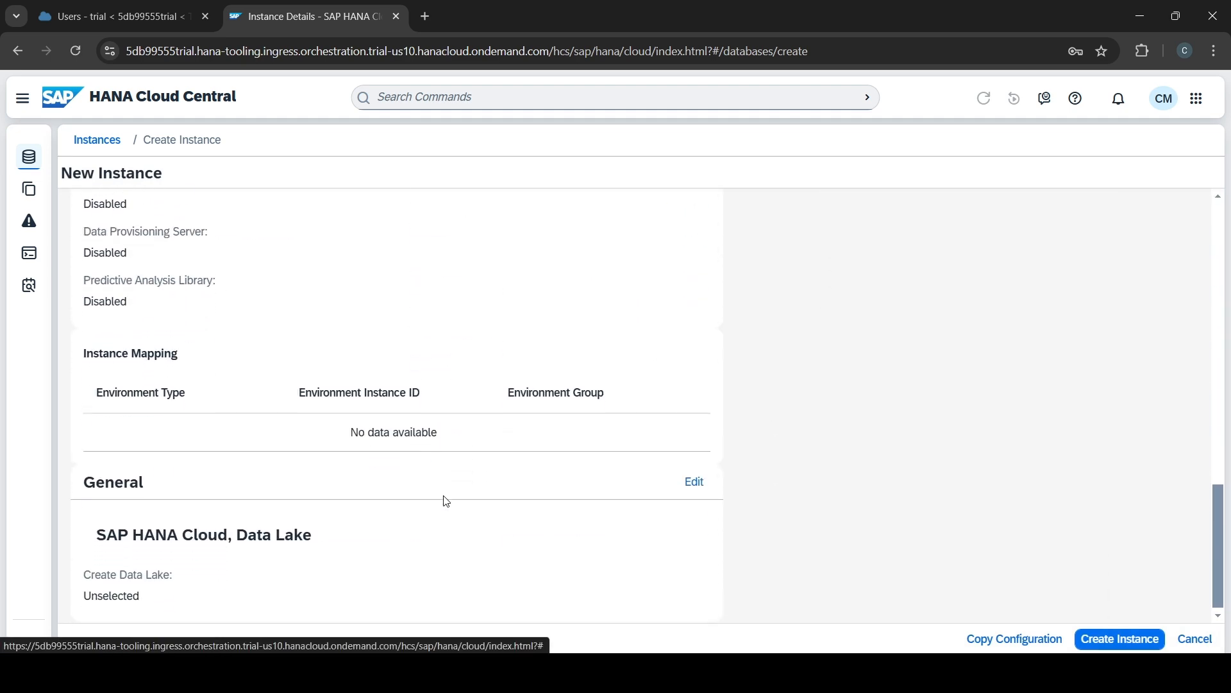
left_click(1101, 642)
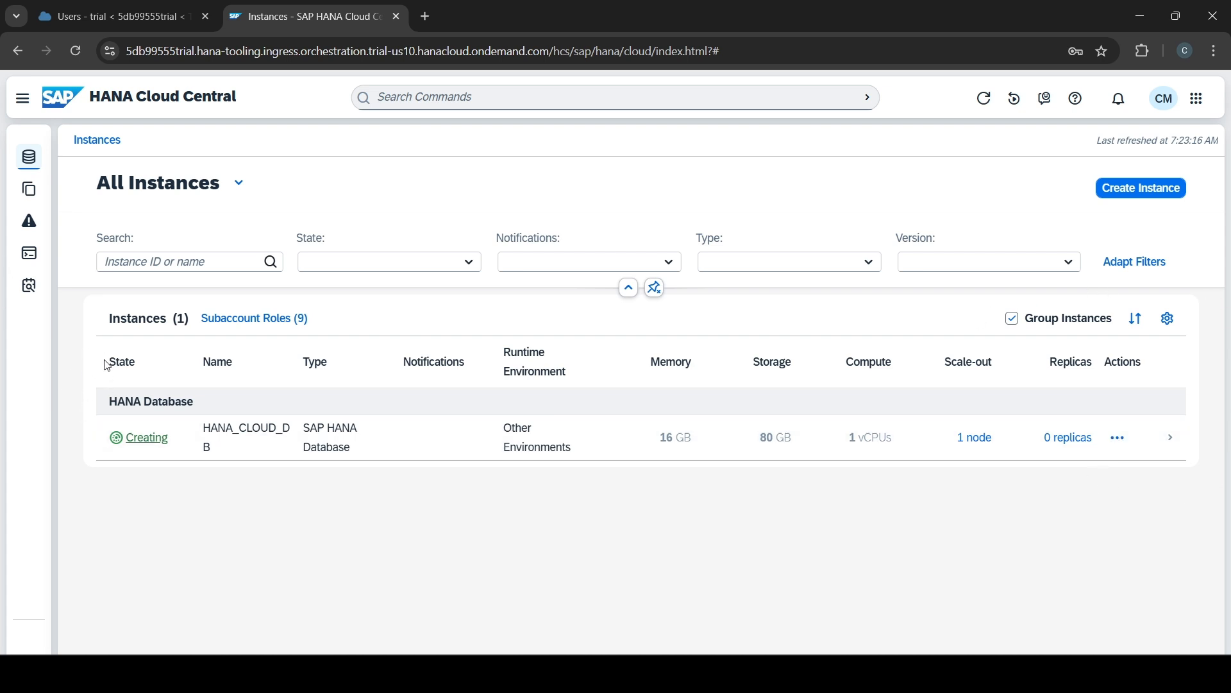
left_click_drag(74, 387, 1141, 437)
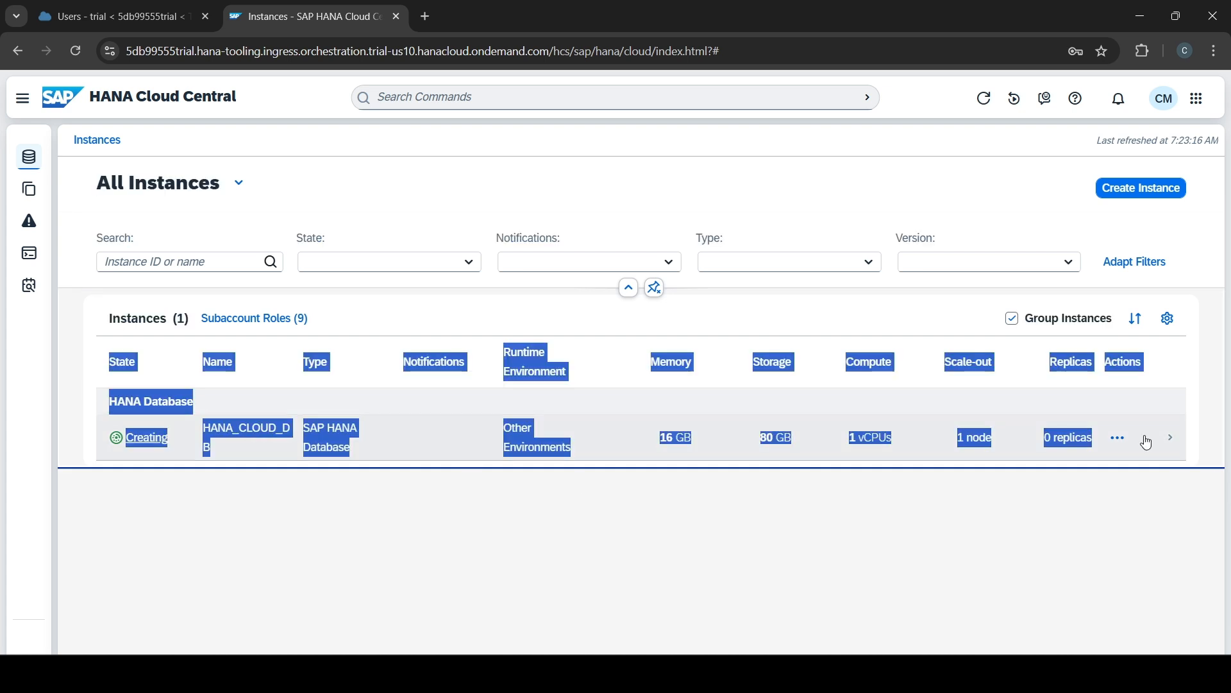
left_click(347, 510)
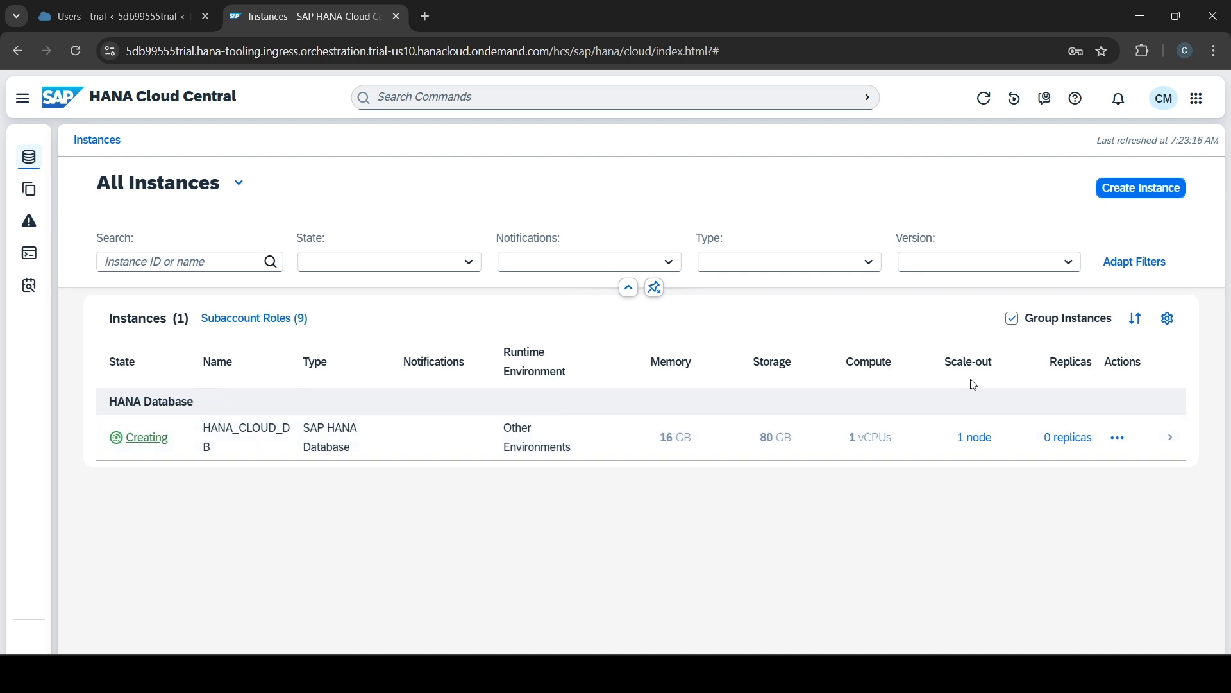
- Start adding a data lake to HANA_CLOUD_DB and repeat the HDLADMIN administrator password in the confirmation field
left_click(1119, 441)
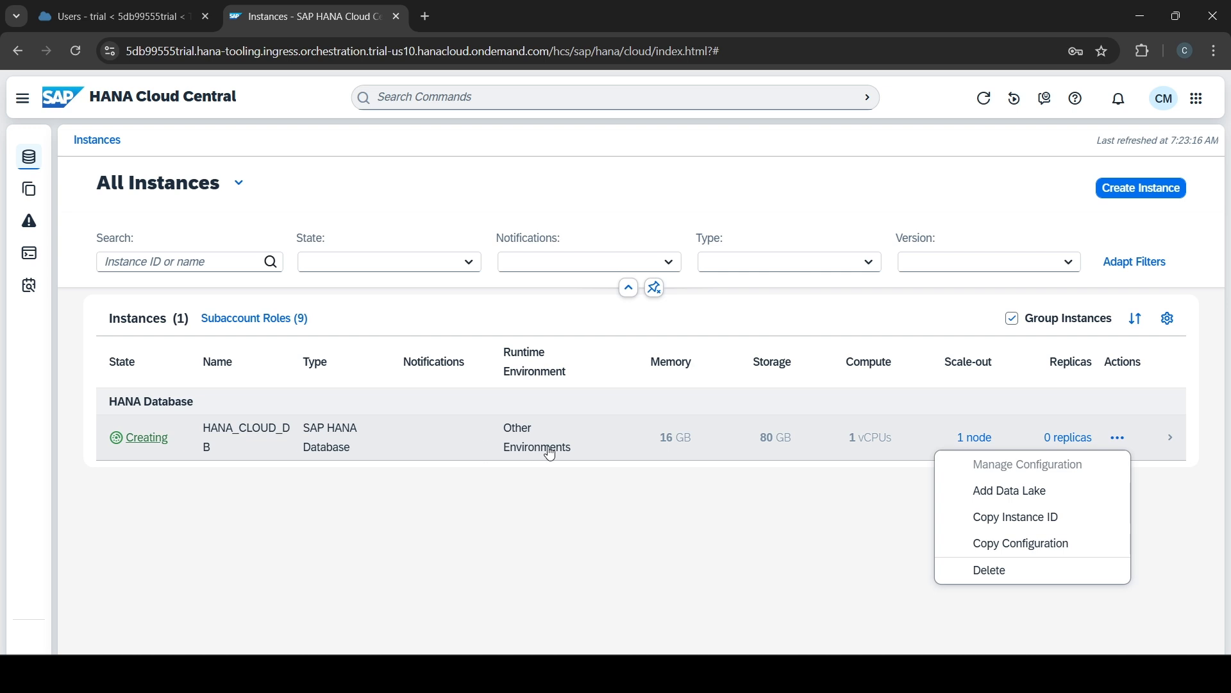
left_click(1054, 497)
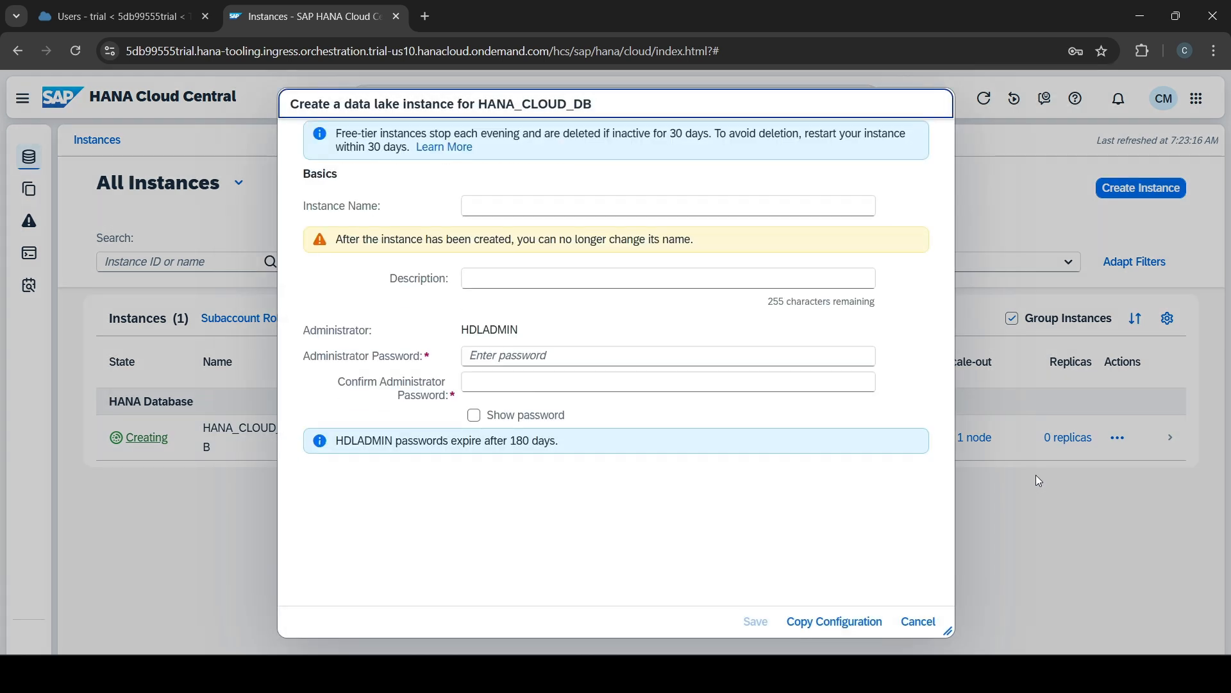
scroll(564, 301, "down", 3)
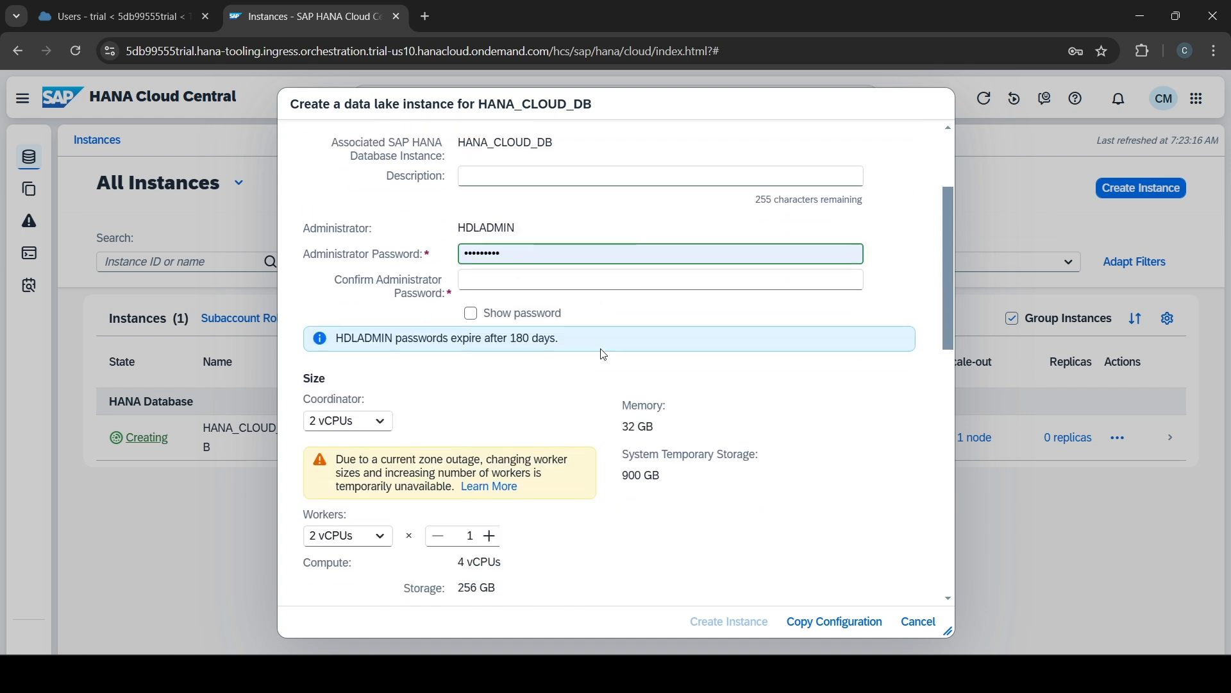
left_click(535, 277)
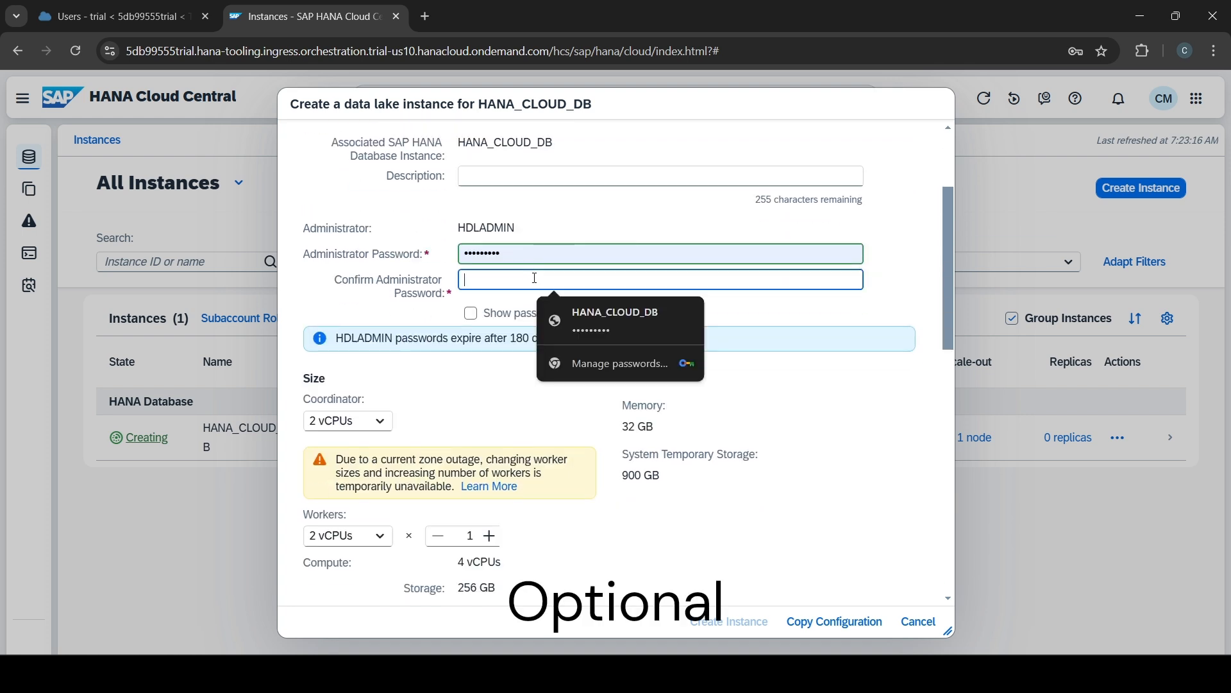
type("W")
key("BackSpace")
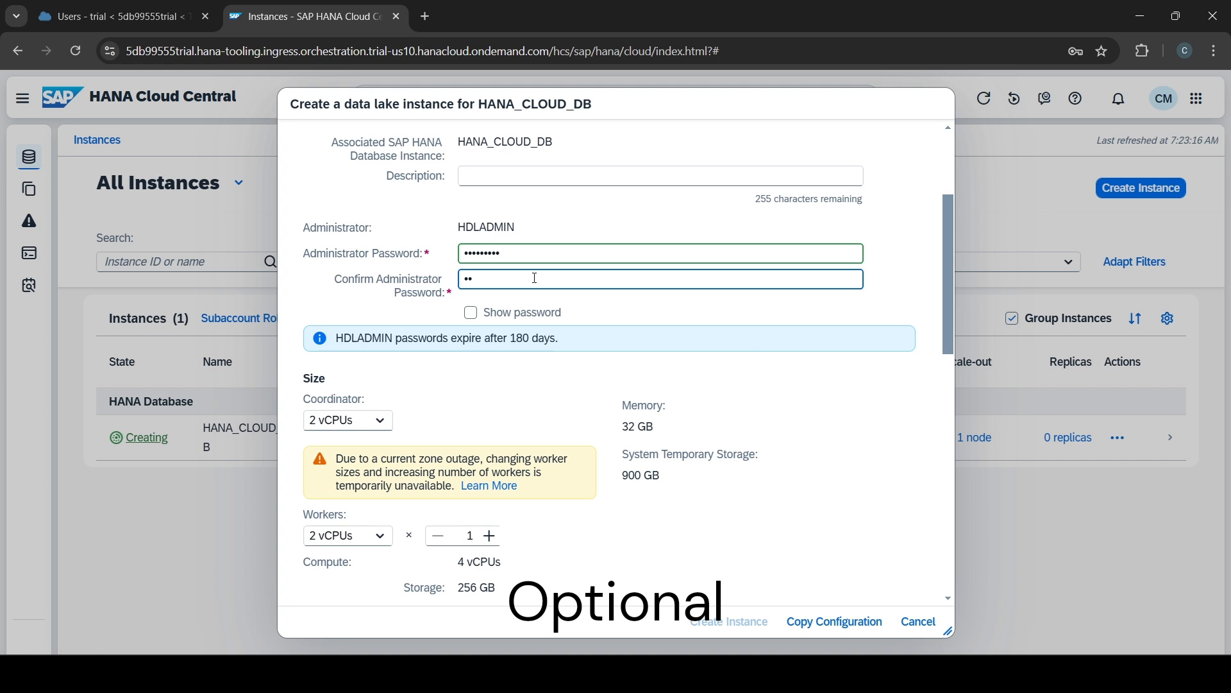
type("l")
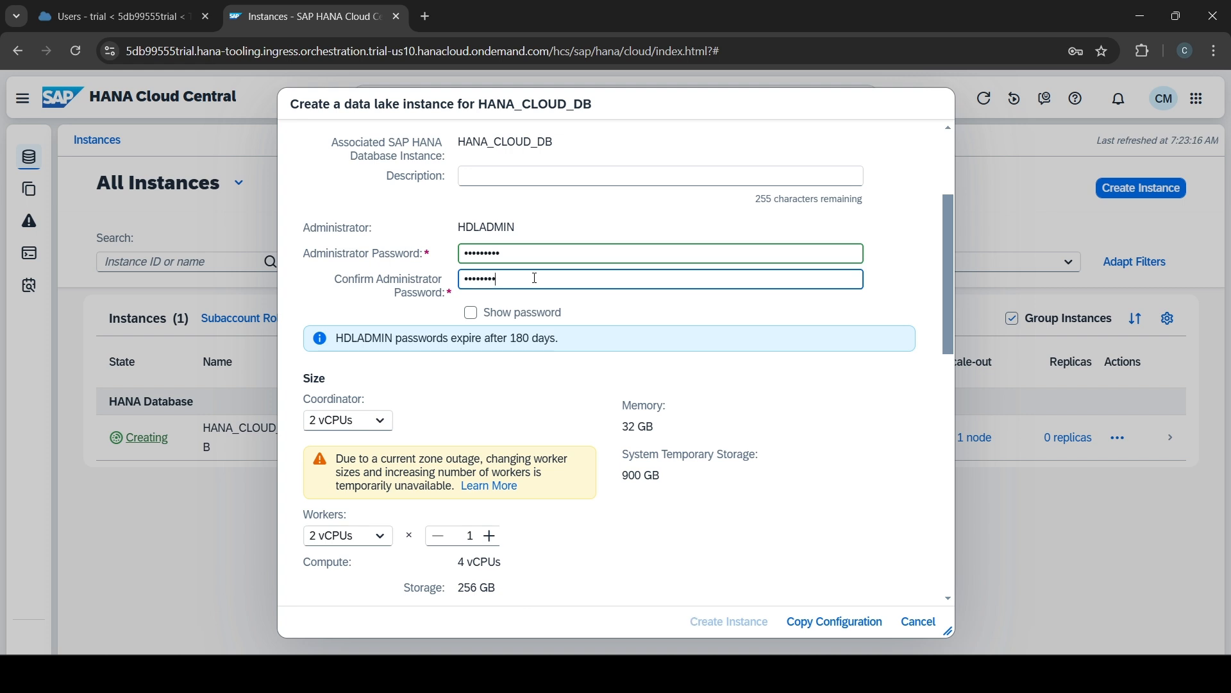
- Set the data lake's allowed connections to "Allow all IP addresses" and review its remaining settings
scroll(629, 477, "down", 8)
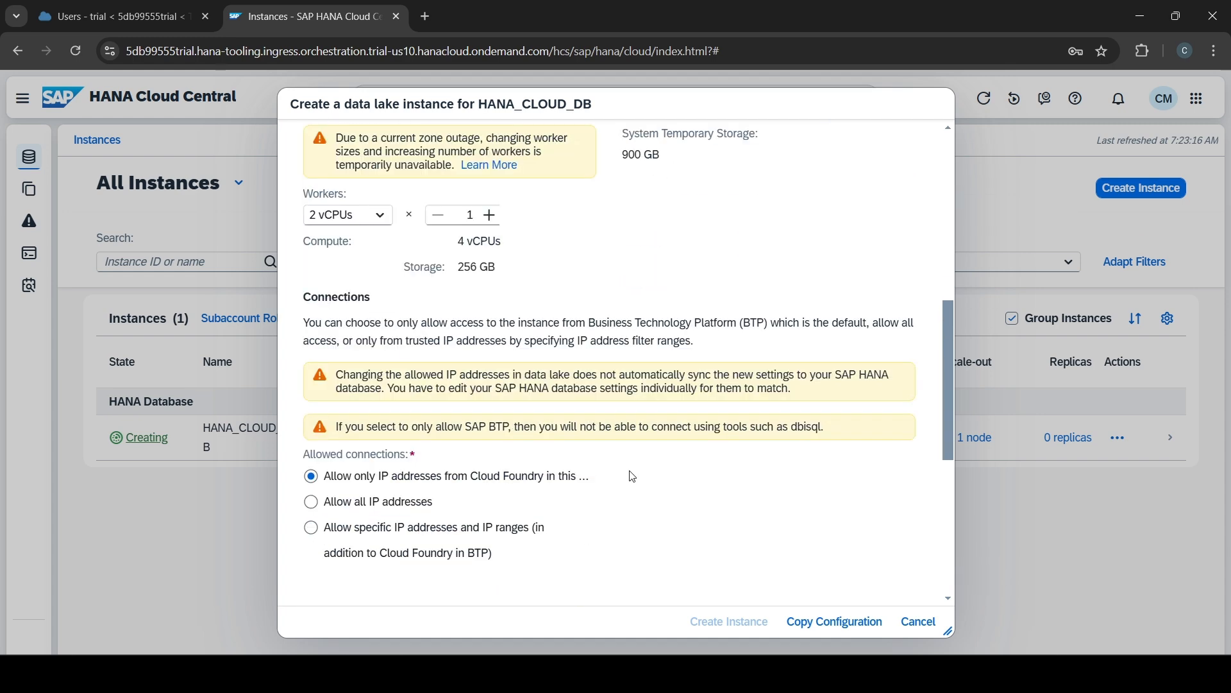
left_click(356, 342)
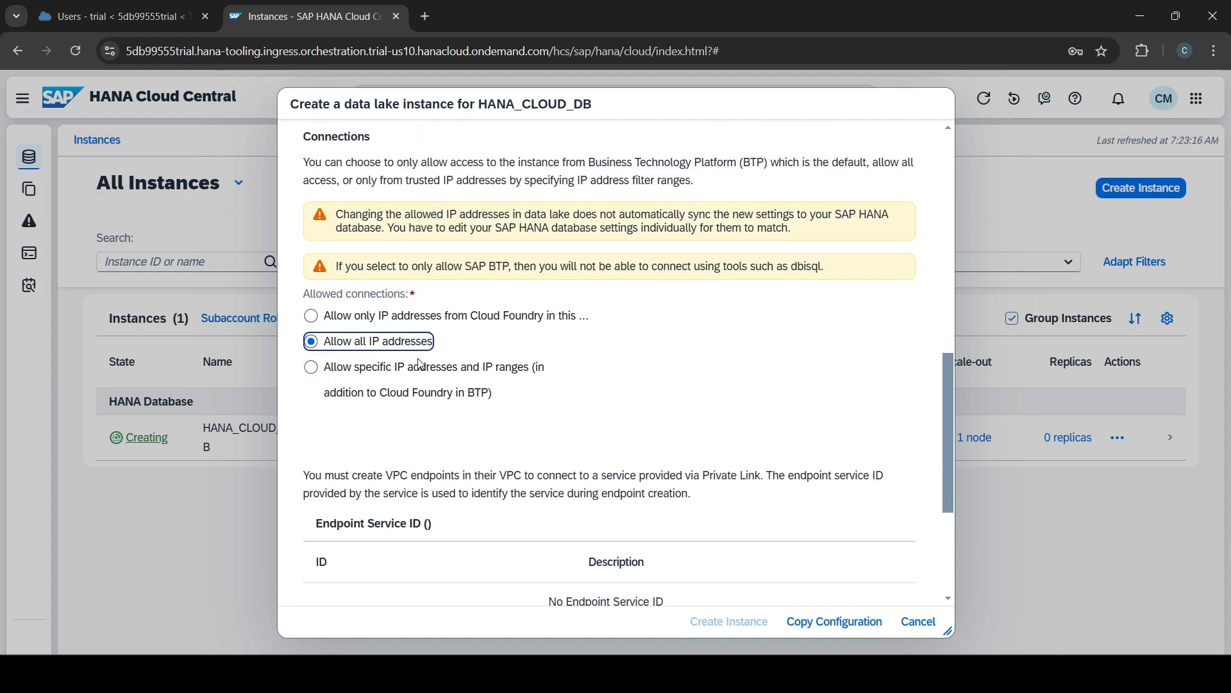
scroll(422, 365, "down", 4)
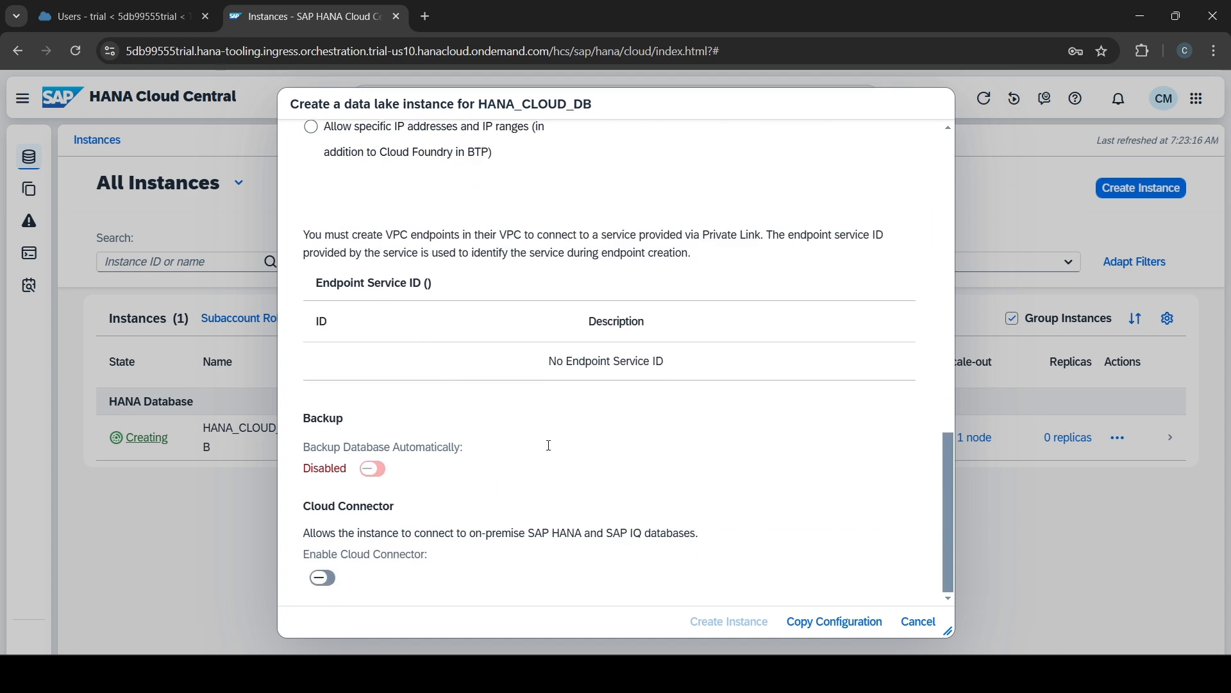
scroll(551, 439, "up", 12)
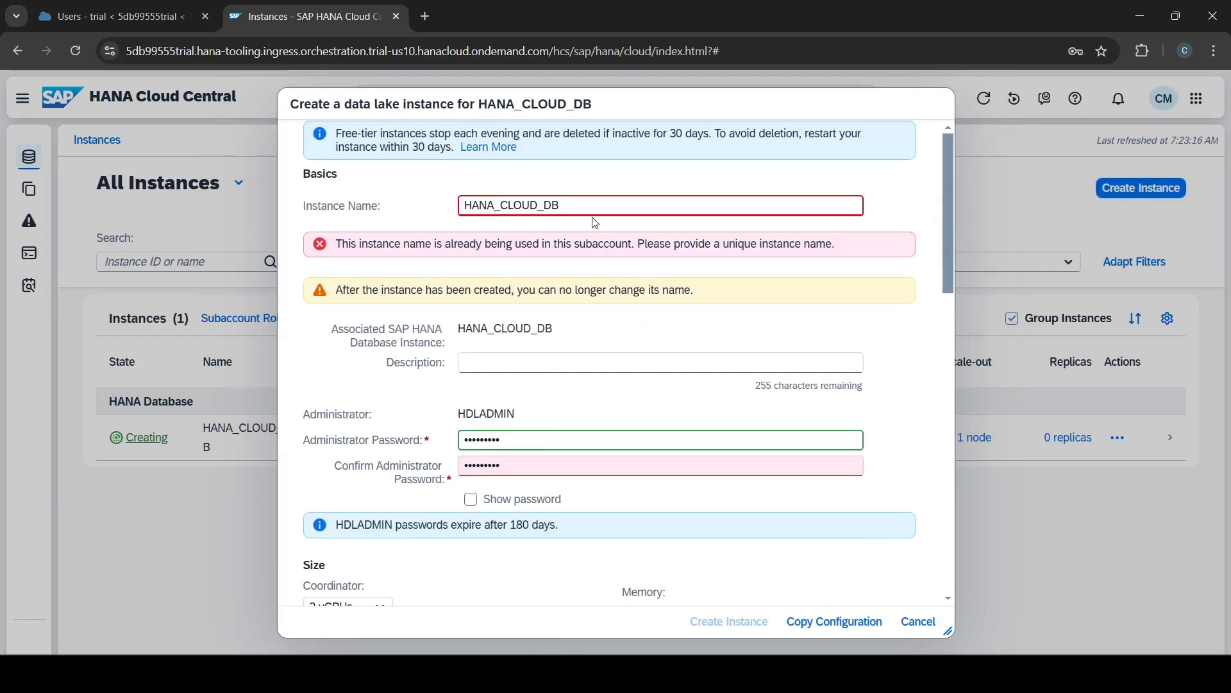
- Change the data lake instance name to HANA_CLOUD_DL
left_click(585, 205)
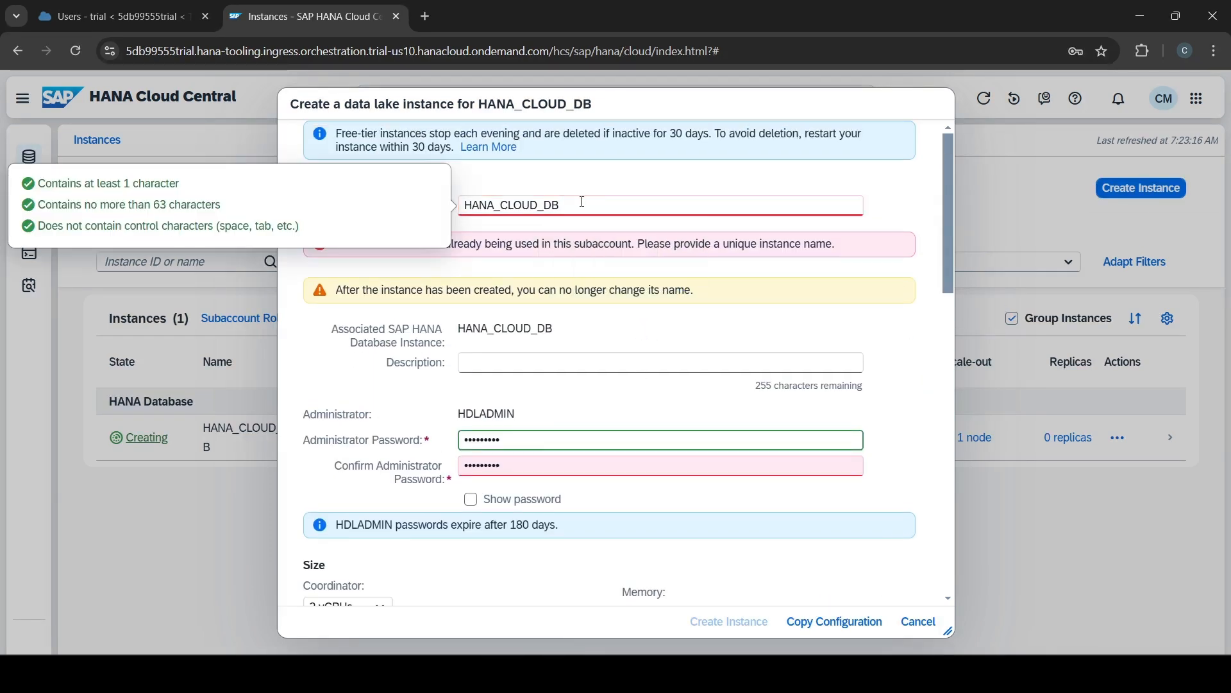
key("BackSpace")
type("L")
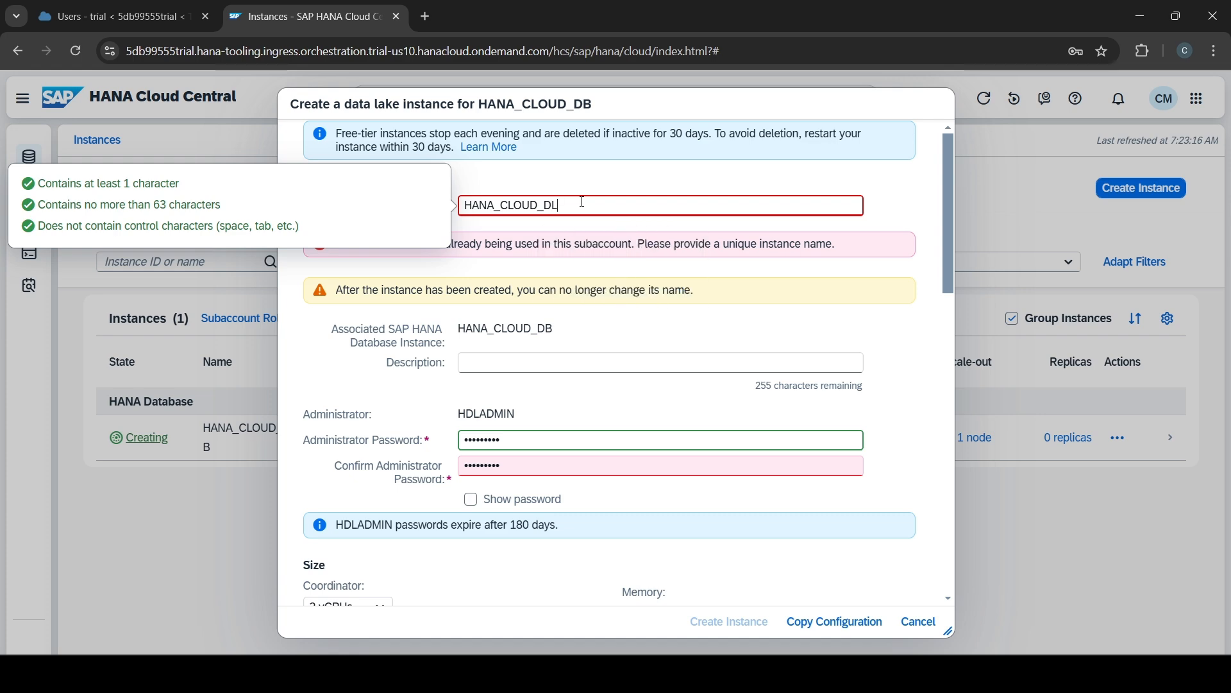
scroll(615, 297, "down", 10)
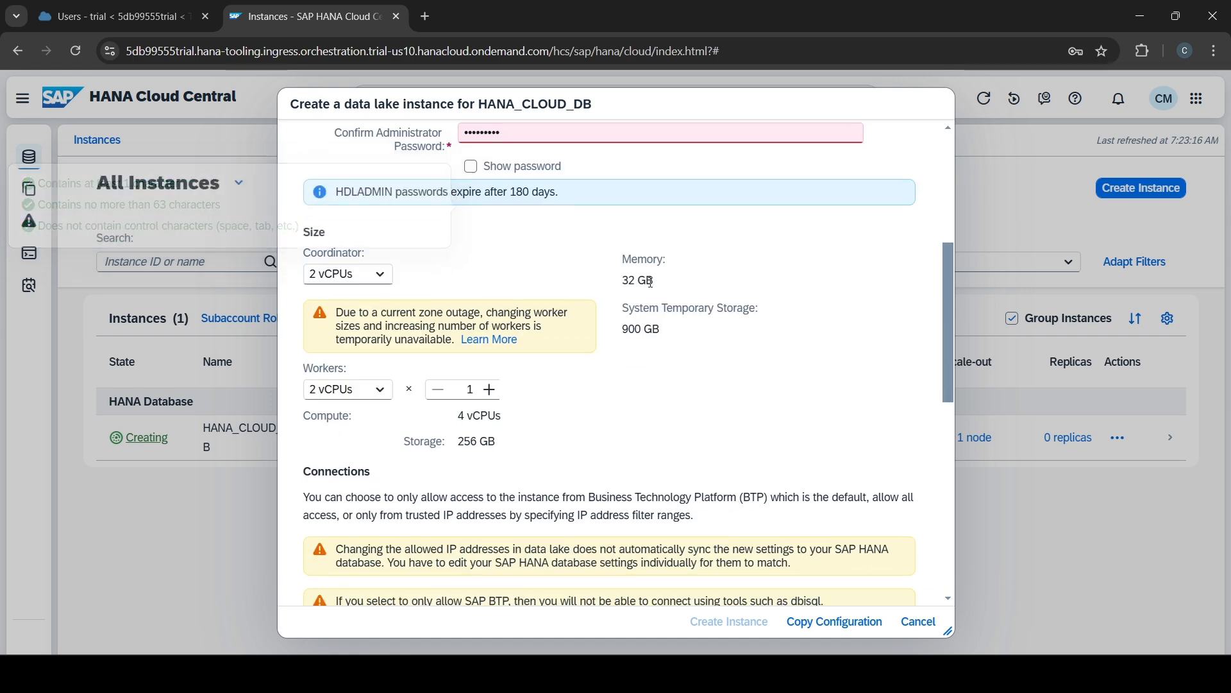
scroll(614, 297, "up", 10)
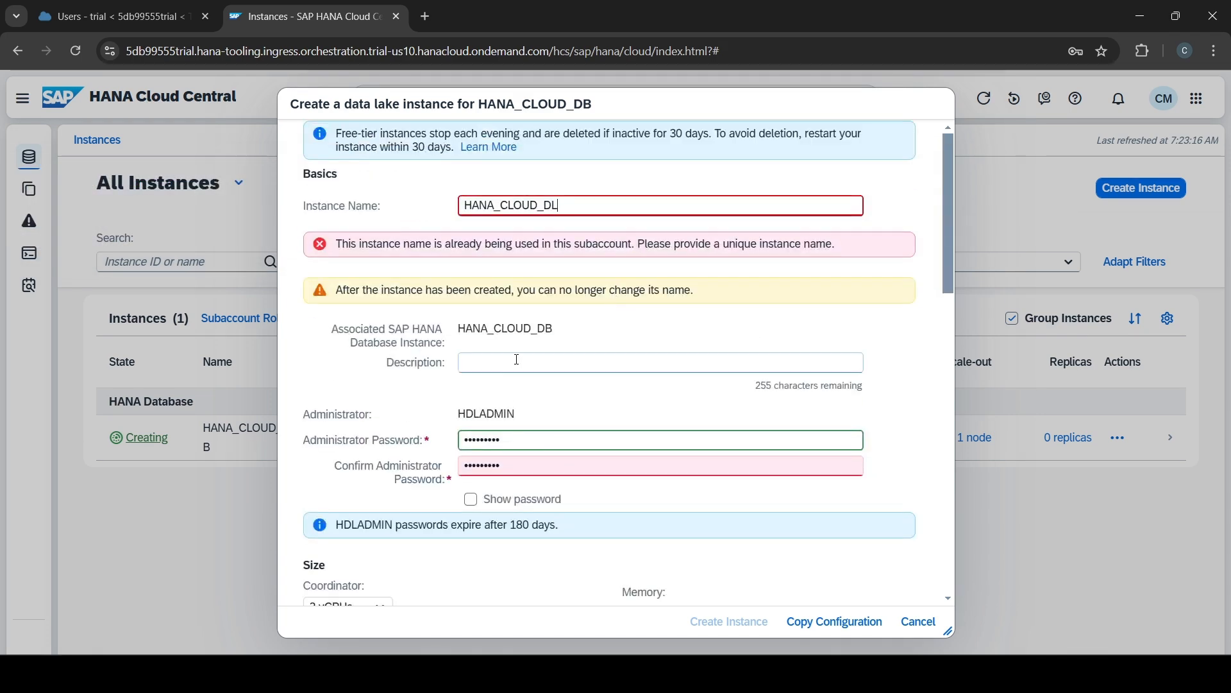
left_click(559, 380)
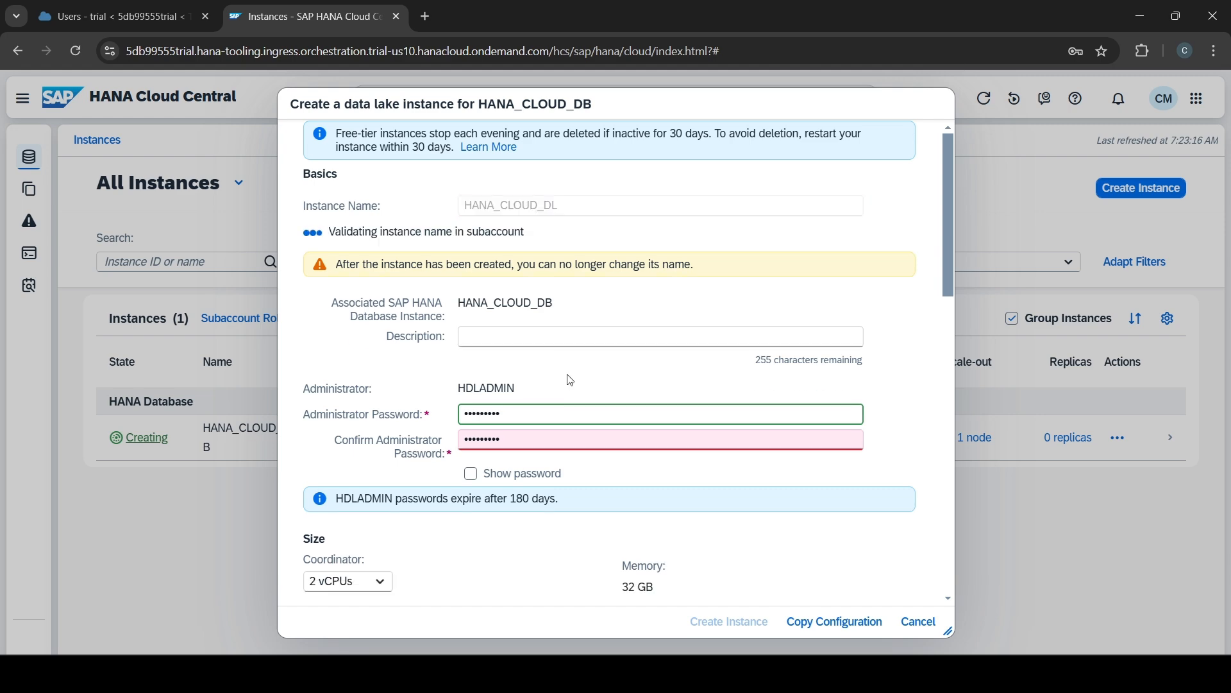
- Clear the administrator password confirmation for HDLADMIN and re-enter the matching password
scroll(578, 363, "down", 2)
scroll(522, 385, "up", 2)
double_click(462, 440)
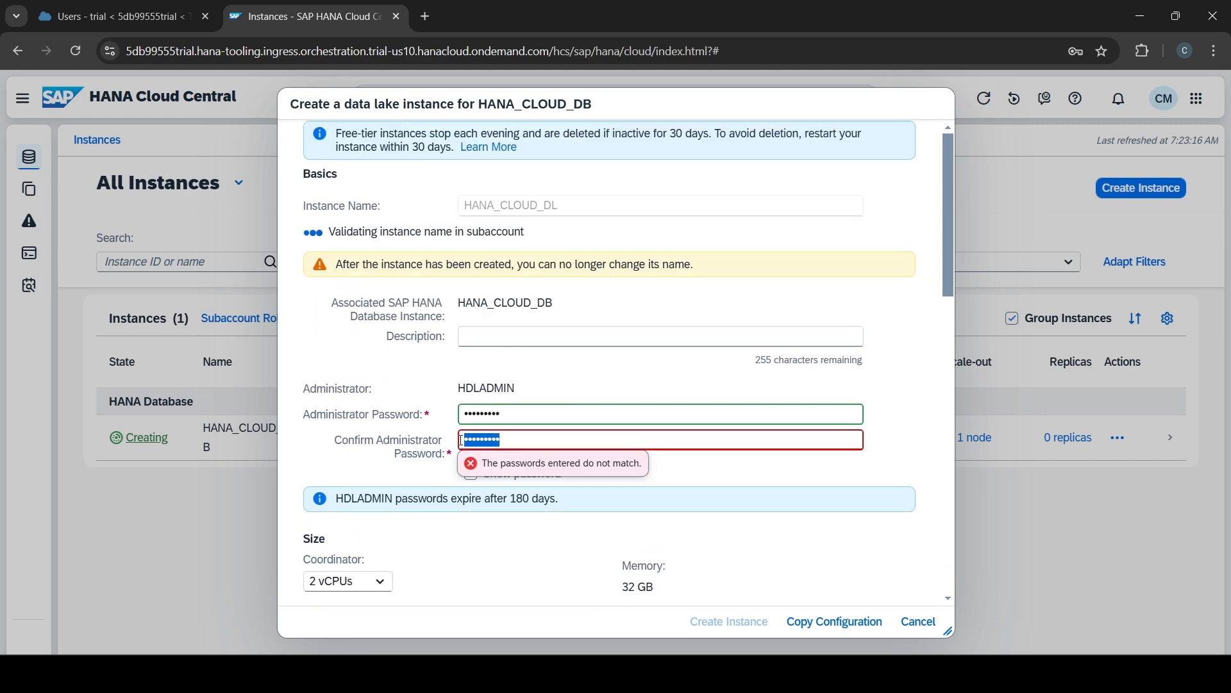
key("BackSpace")
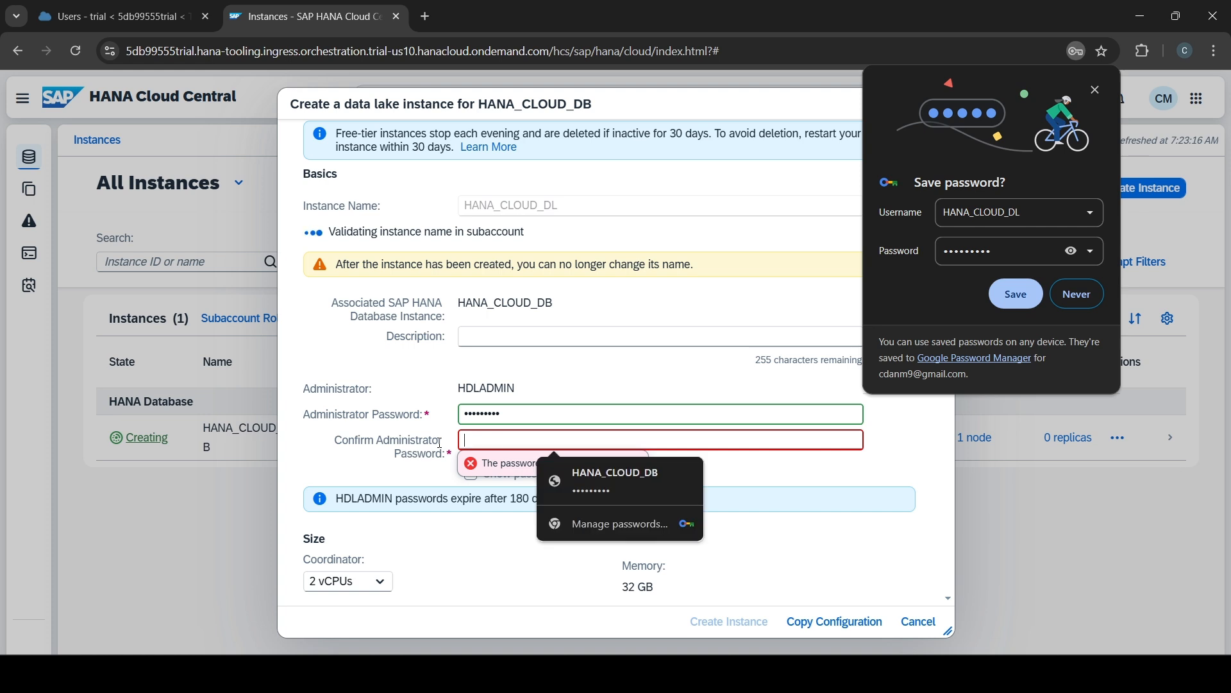
type("••••")
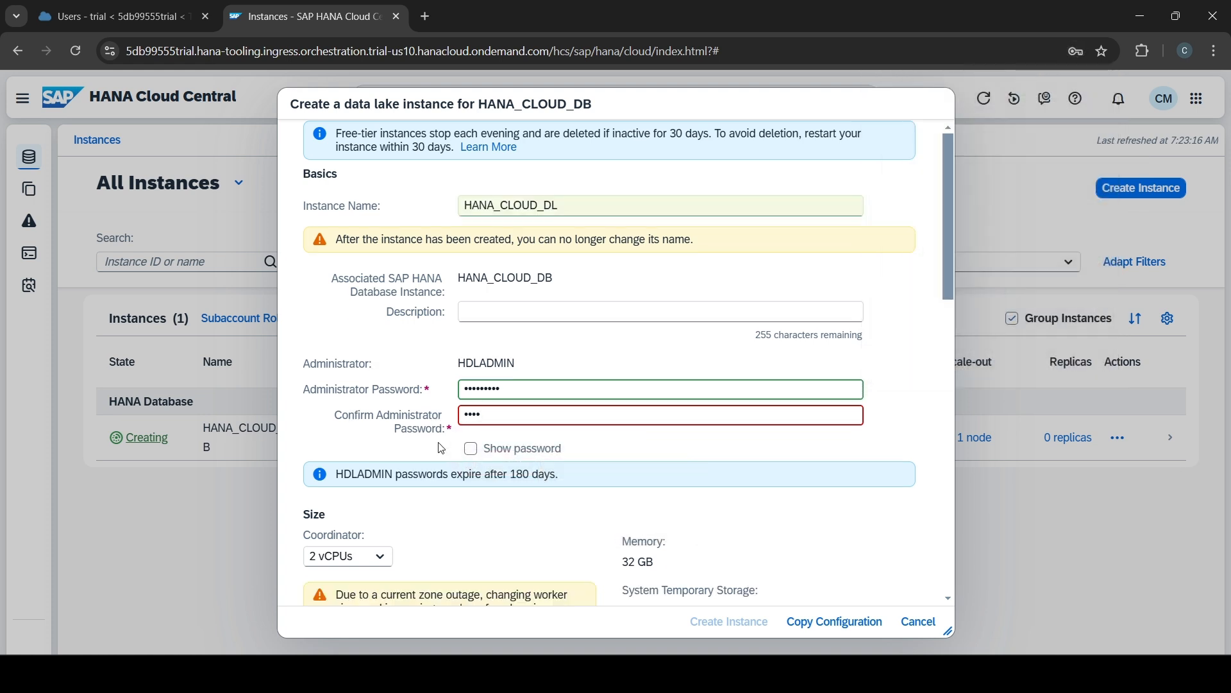
type("•")
- Create the HANA_CLOUD_DL data lake instance and decline to have the browser save its password
scroll(441, 448, "down", 10)
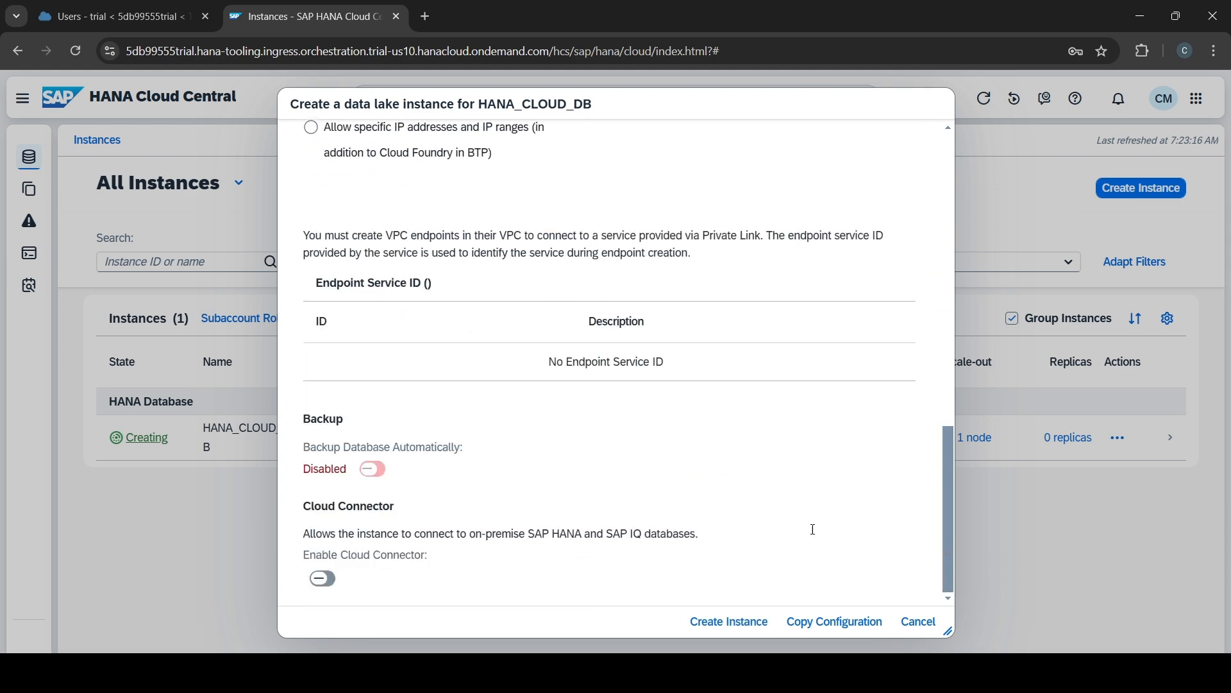
left_click(729, 622)
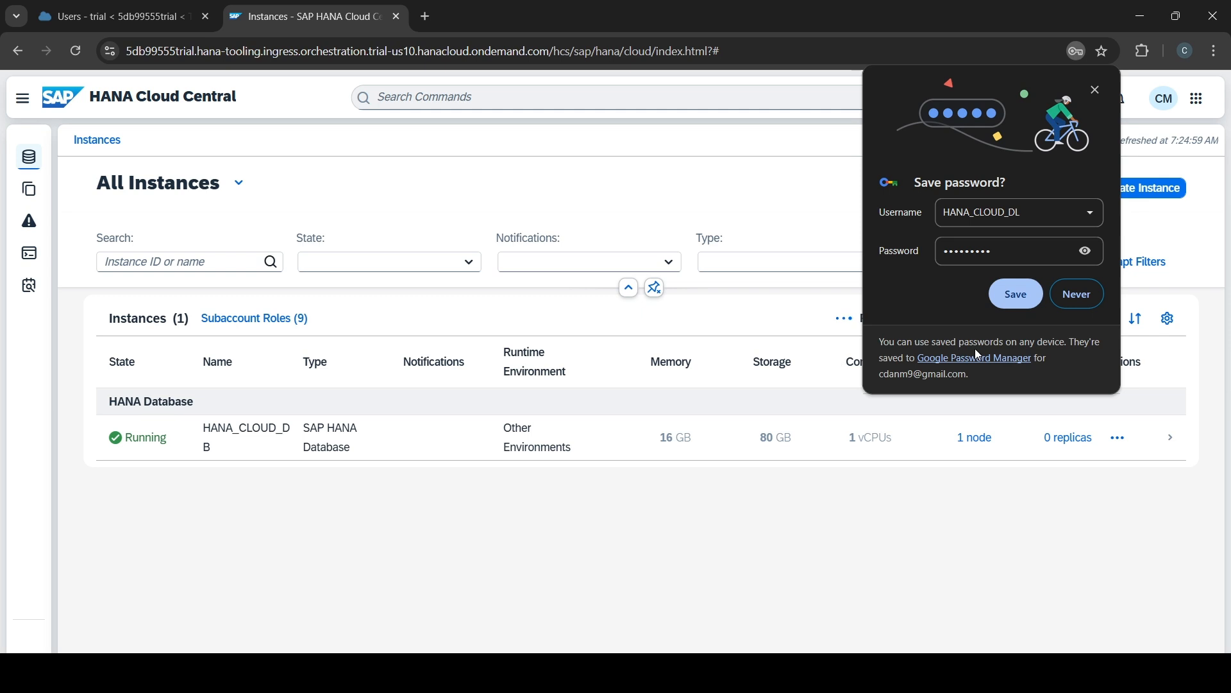
left_click(1072, 298)
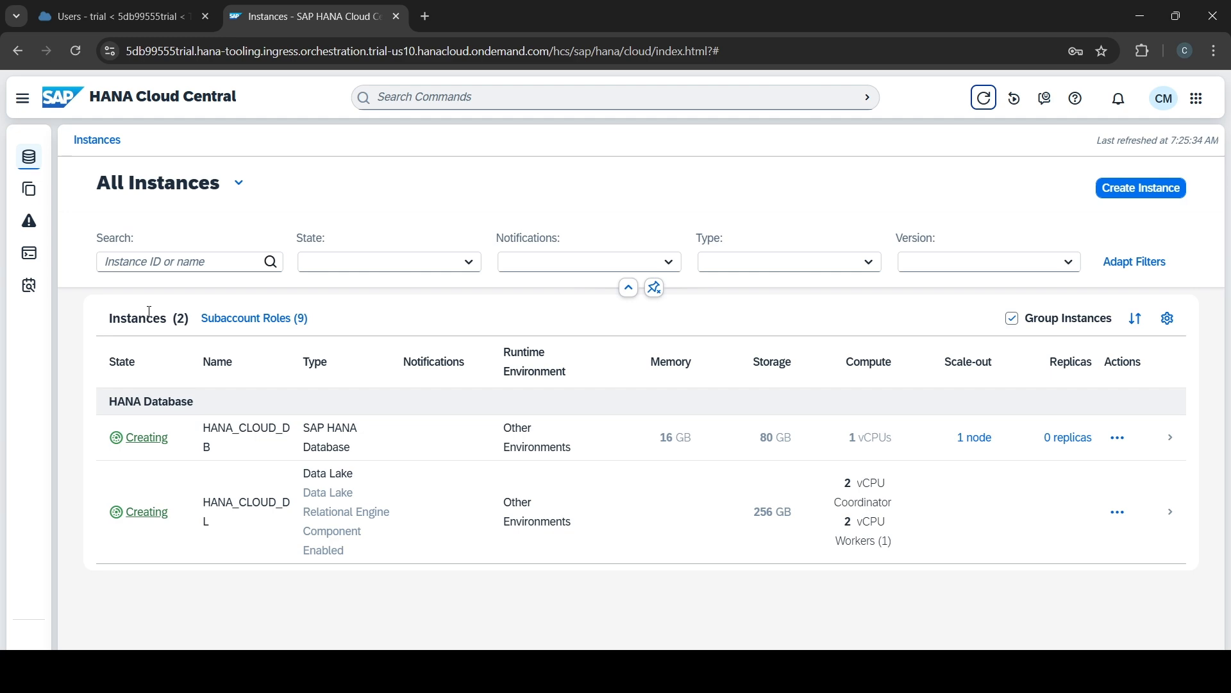
- Switch to the BTP Cockpit, close the user's details and open the trial subaccount's Instances and Subscriptions
left_click(168, 6)
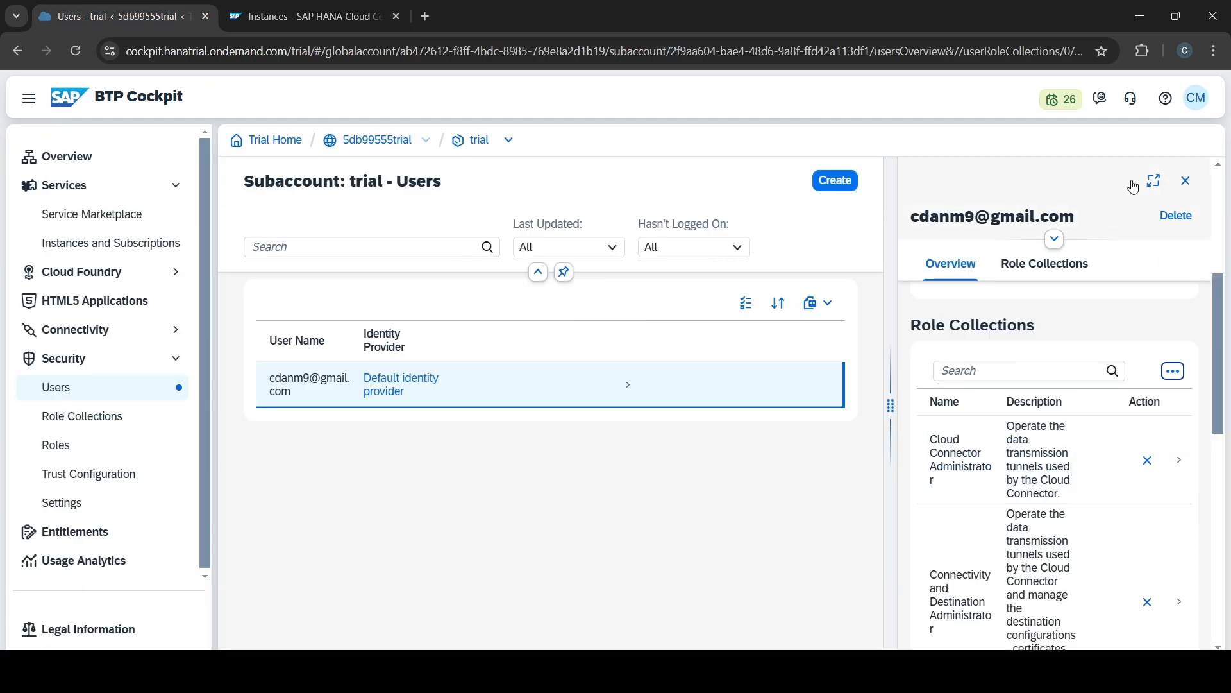
left_click(1187, 183)
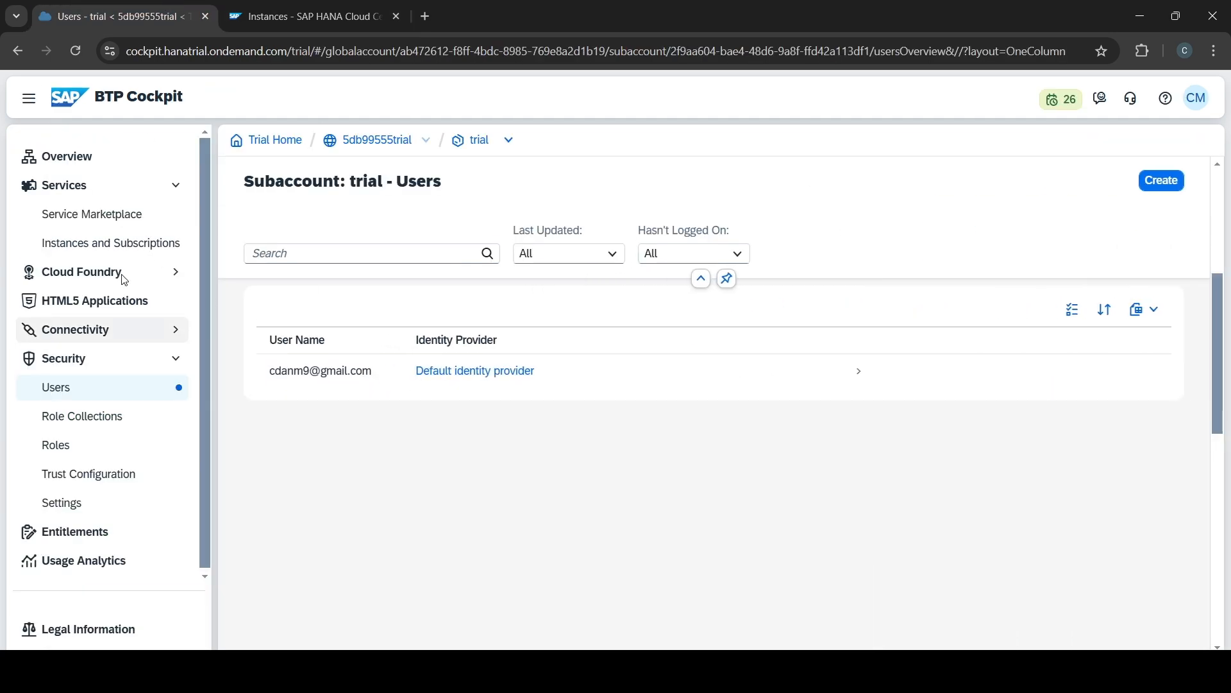
left_click(166, 243)
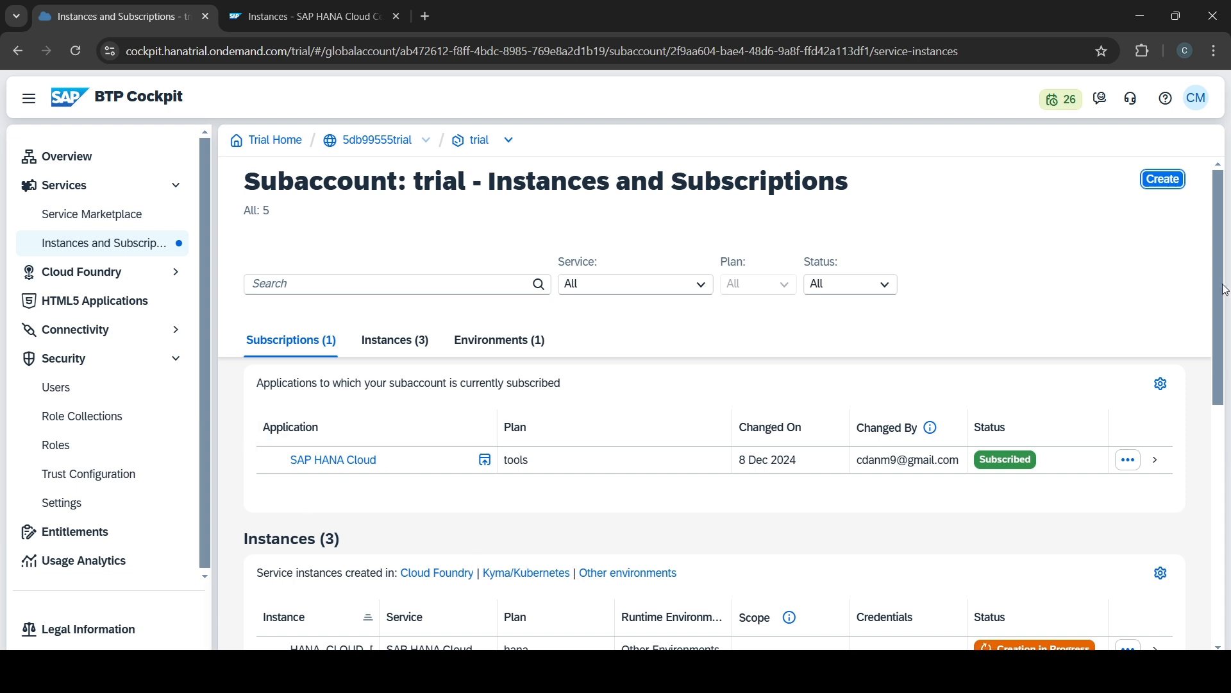
- Create a subscription to SAP Business Application Studio with the trial plan
left_click(1164, 179)
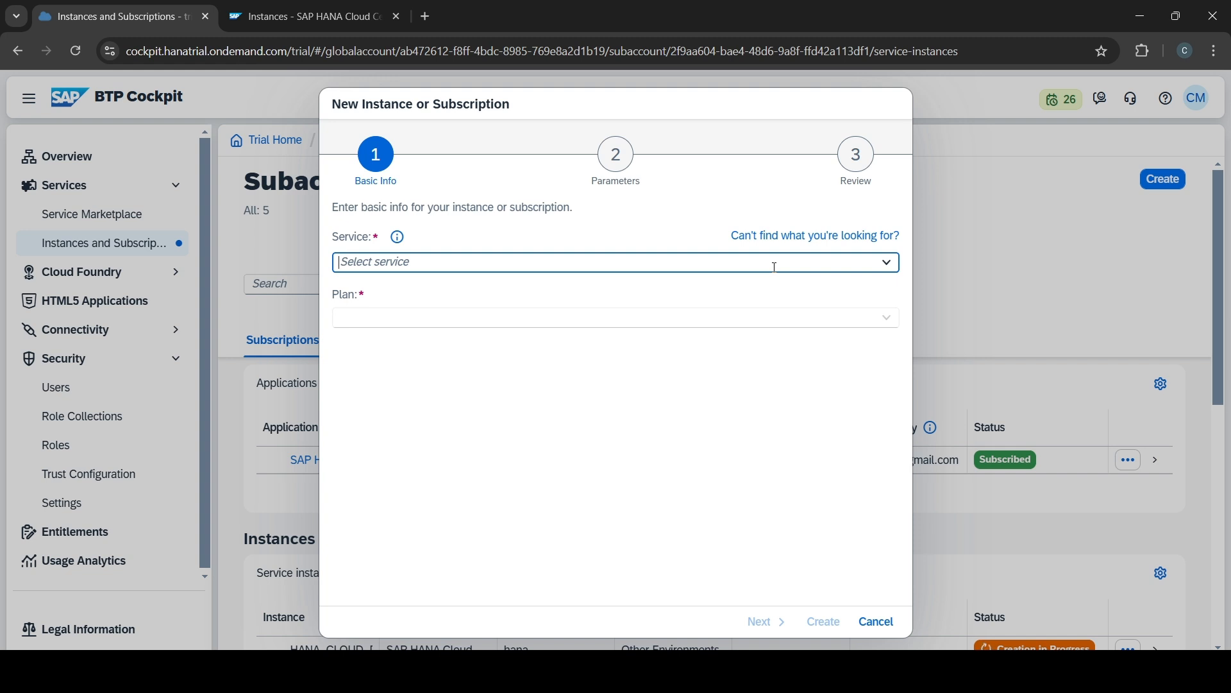
type("Ba")
key("BackSpace")
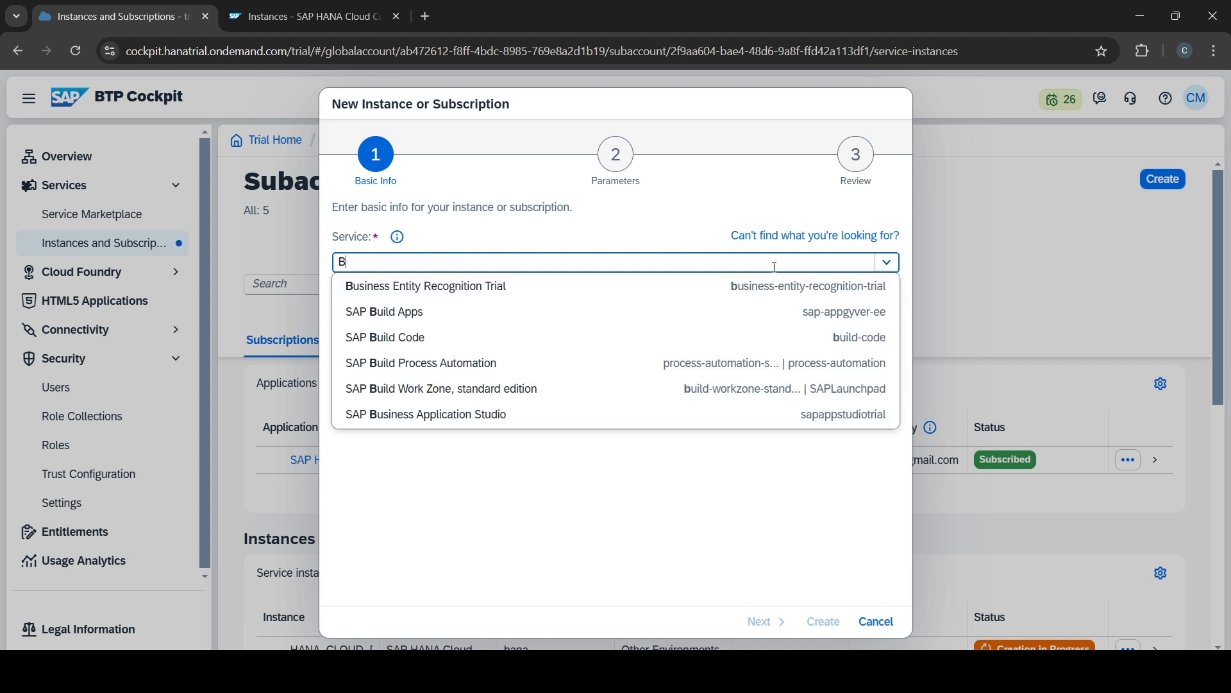
type("us")
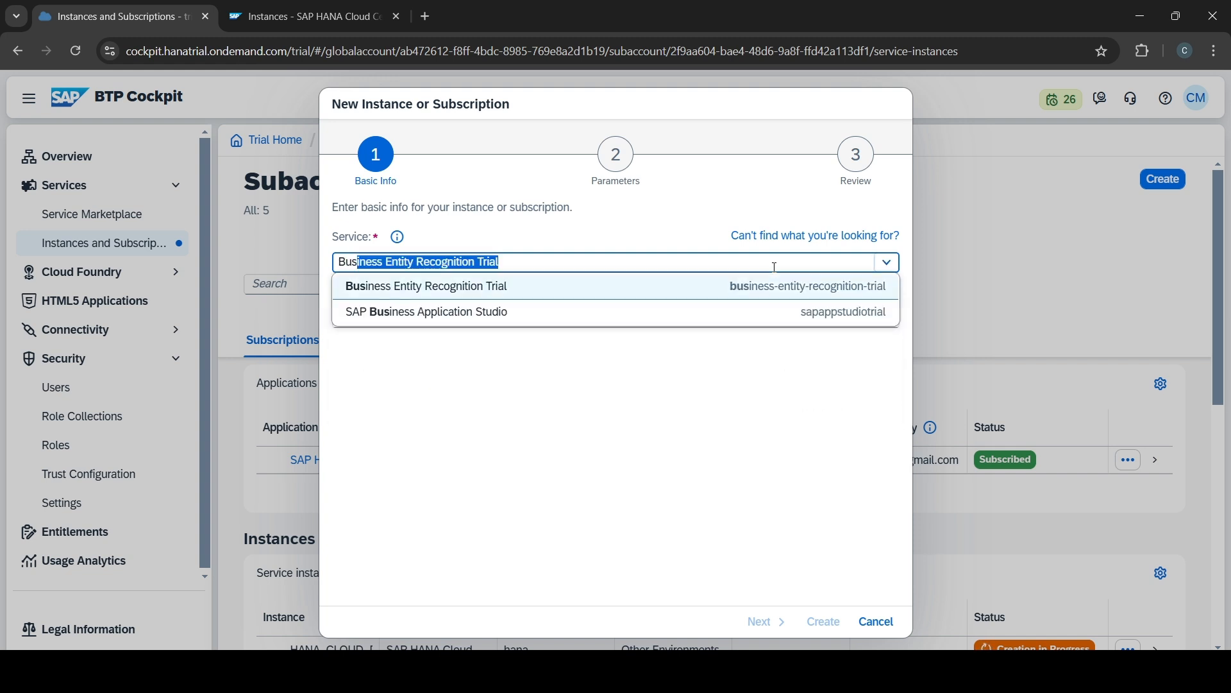
left_click(480, 314)
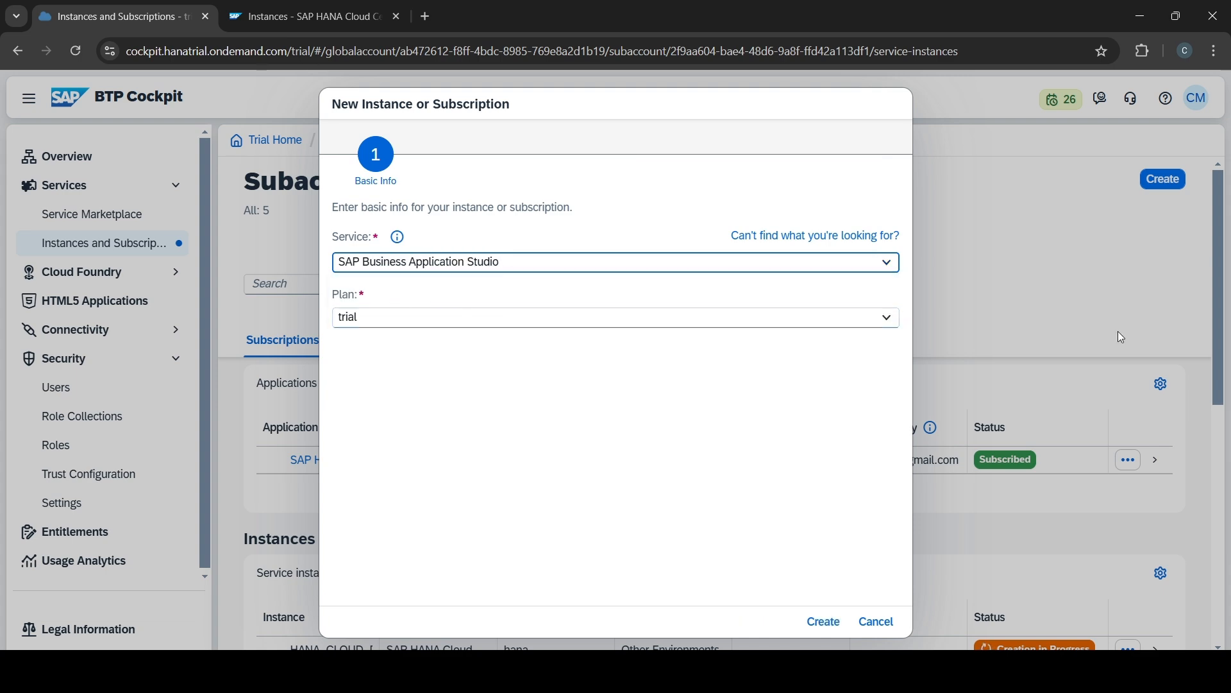
left_click(823, 621)
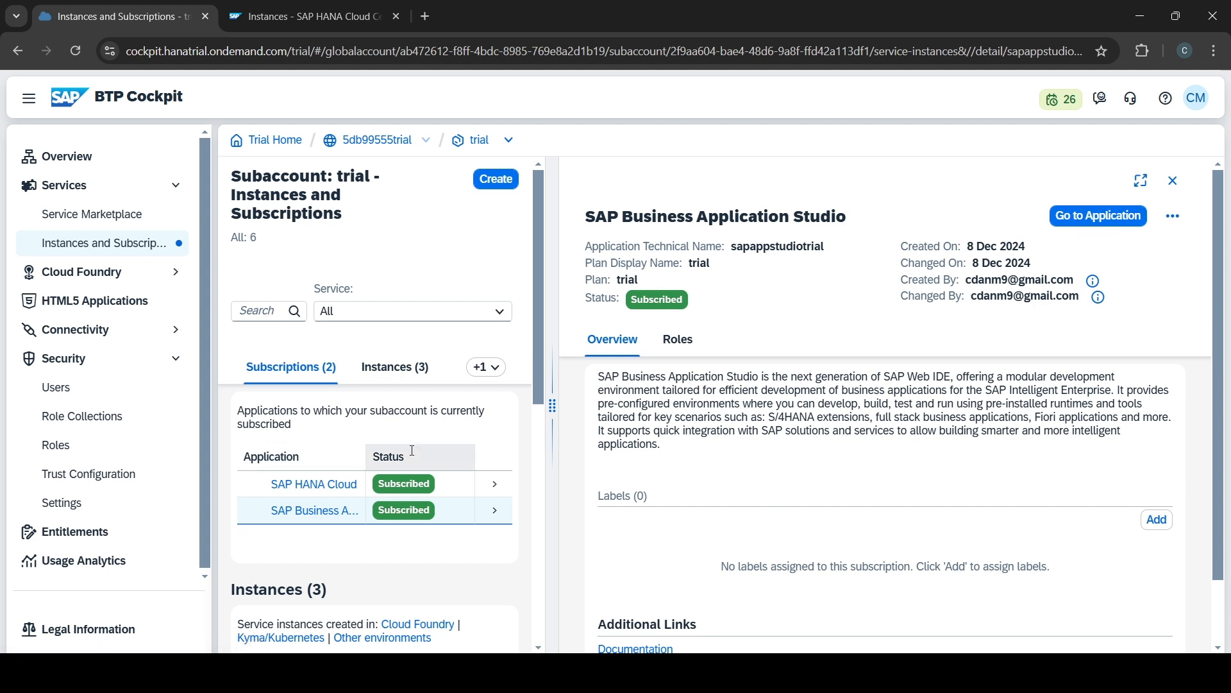
- Open SAP Business Application Studio and set up a new dev space named CAPM of the Full Stack Cloud Application kind
left_click(1094, 215)
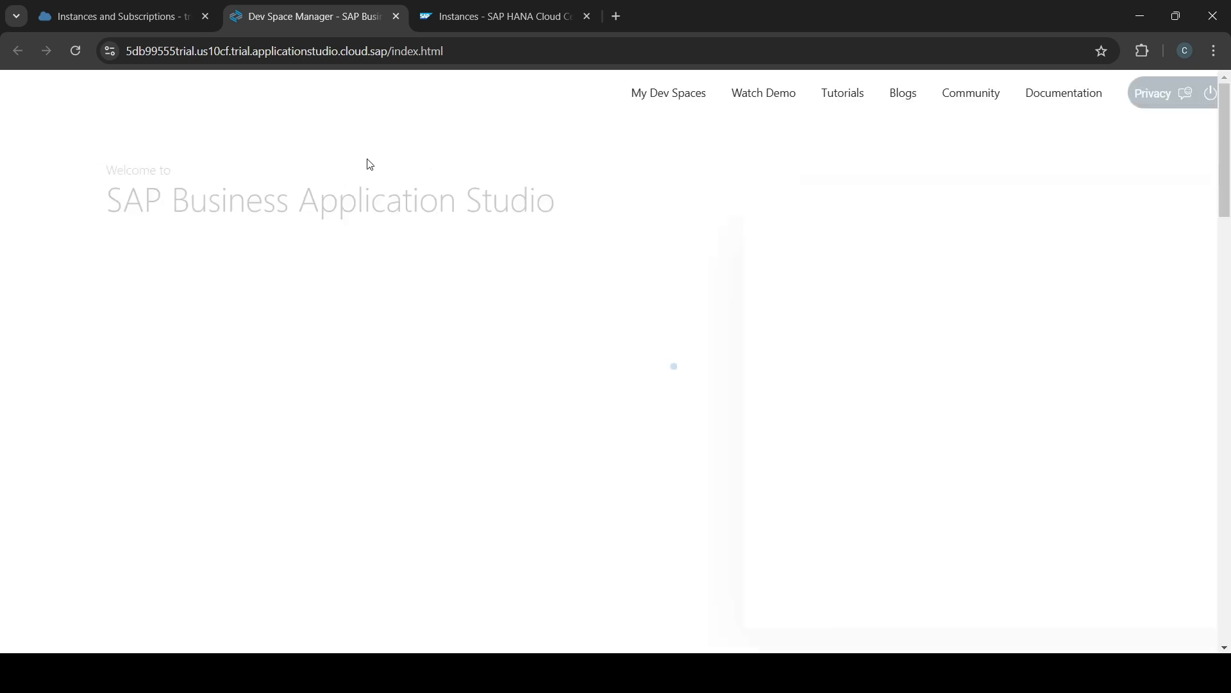
left_click(122, 451)
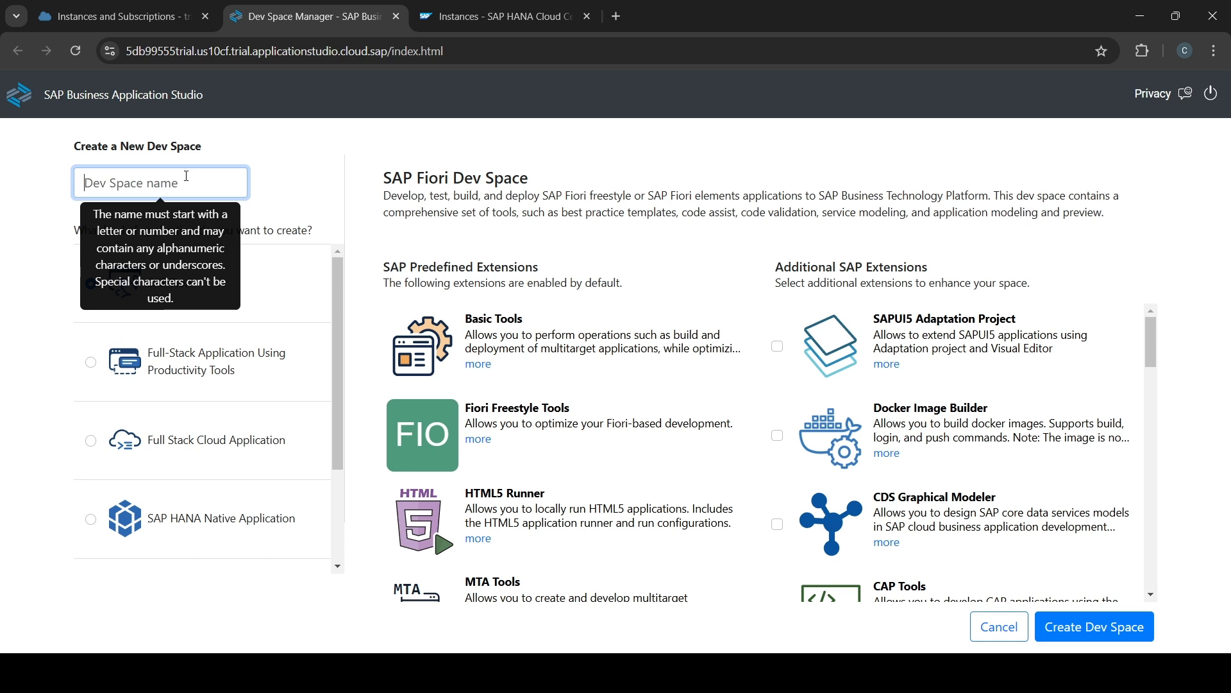
type("CAPM")
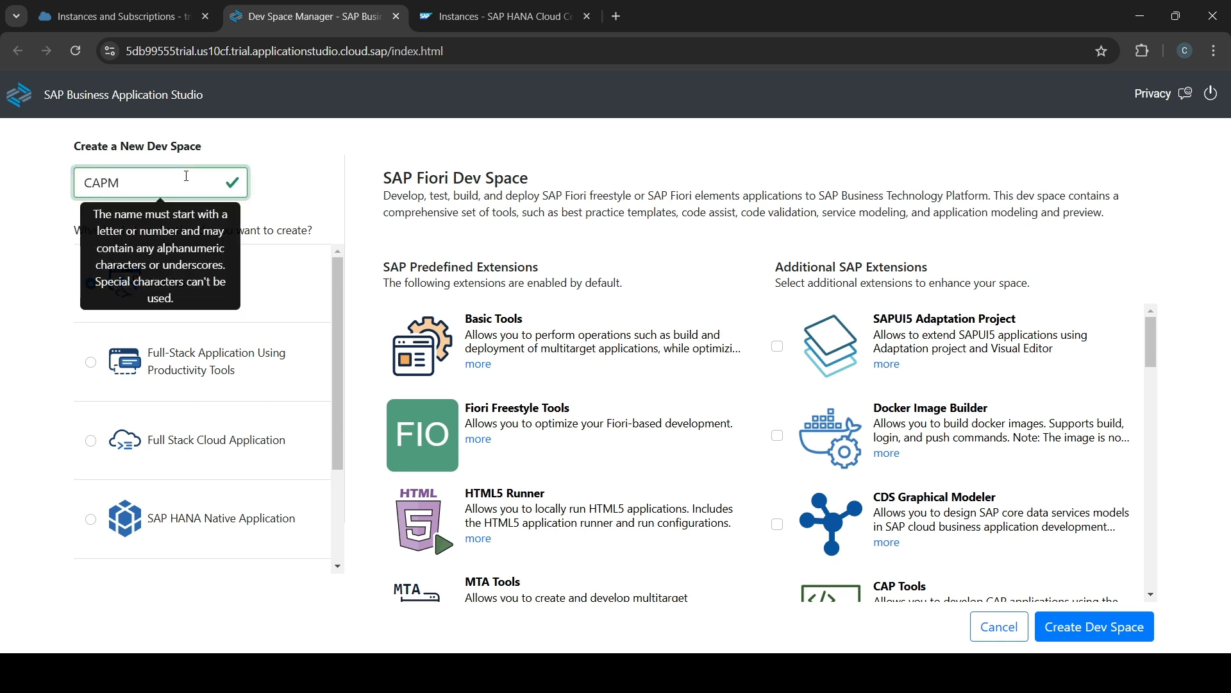
scroll(147, 446, "down", 2)
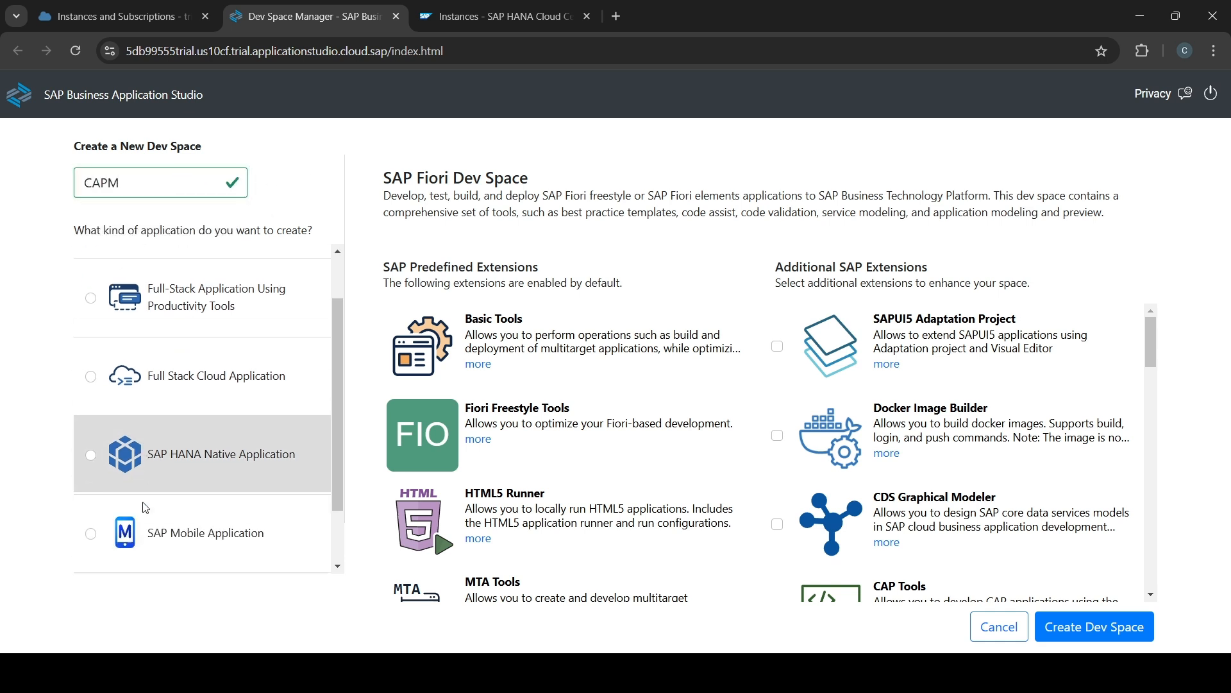
scroll(162, 499, "up", 2)
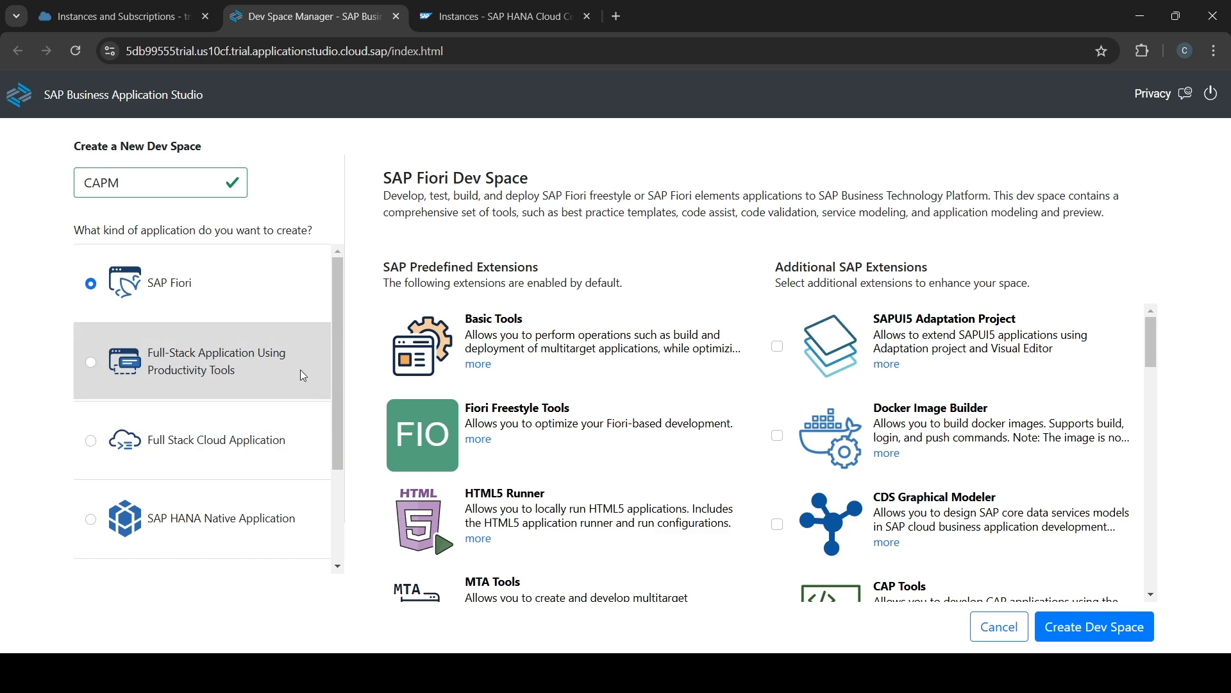
left_click(92, 441)
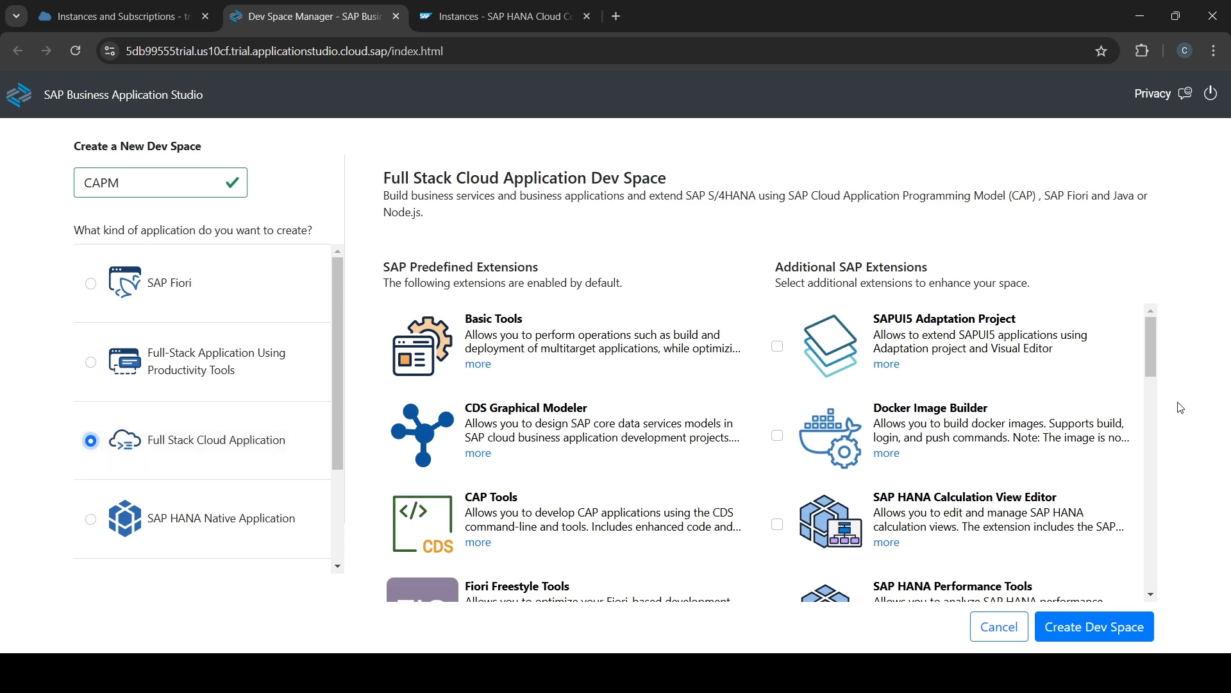
- Add the SAPUI5 Adaptation Project, Docker Image Builder, and SAP HANA Calculation View Editor, Performance Tools, Tools and XS Advanced Tools extensions to the dev space
left_click(778, 350)
left_click(778, 436)
scroll(780, 439, "down", 1)
left_click(784, 446)
scroll(785, 442, "down", 2)
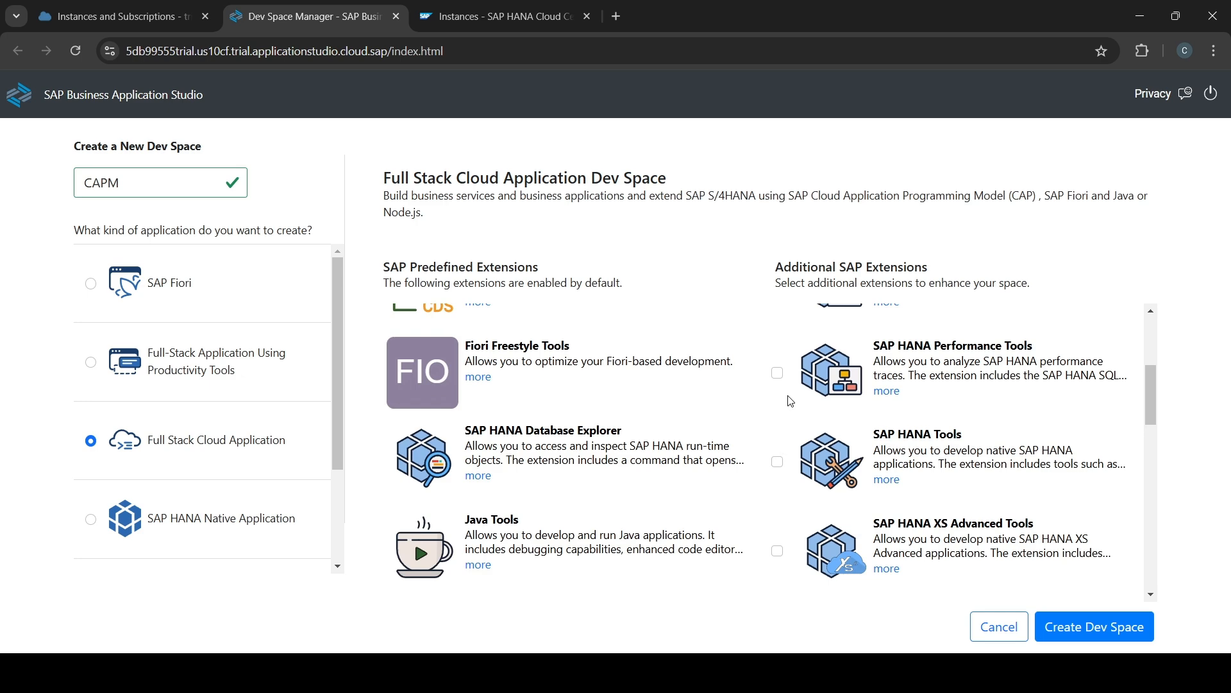
scroll(798, 327, "up", 1)
left_click(776, 363)
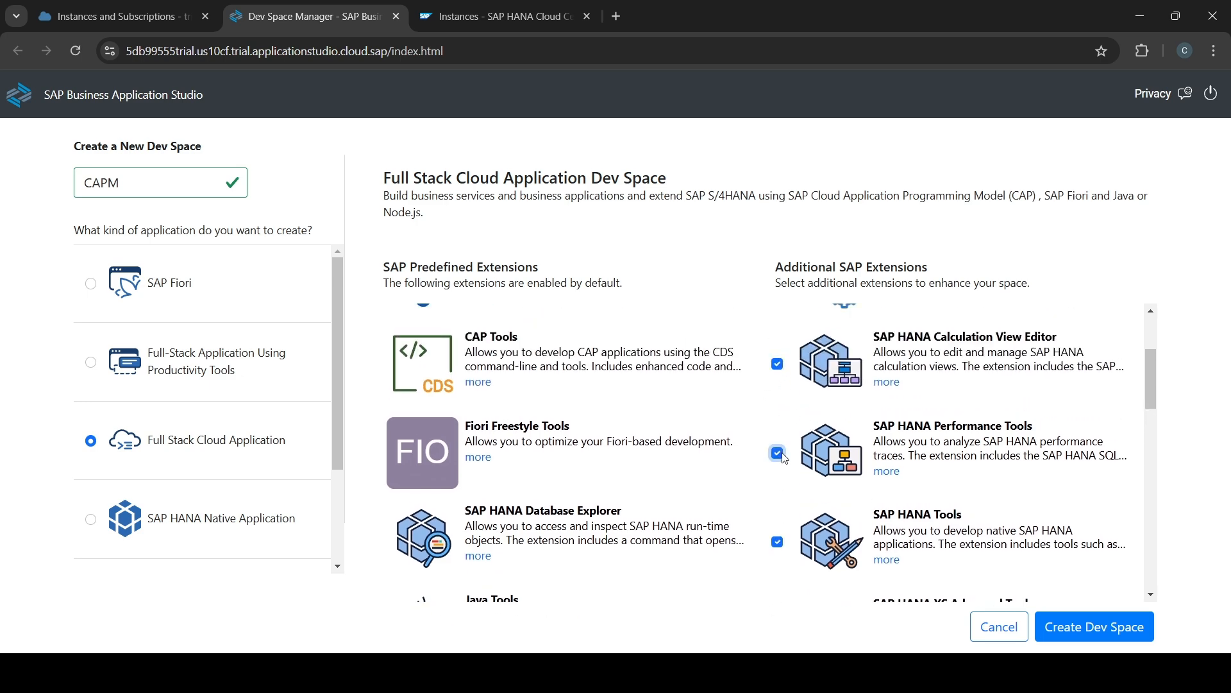
scroll(784, 452, "down", 3)
left_click(778, 472)
- Add the HTML5 Runner, HTML5 Application Template, Launchpad Module, Python Tools, SAP HANA Smart Data Integration Tools and SAP Build Work Zone development tools extensions
scroll(780, 475, "down", 3)
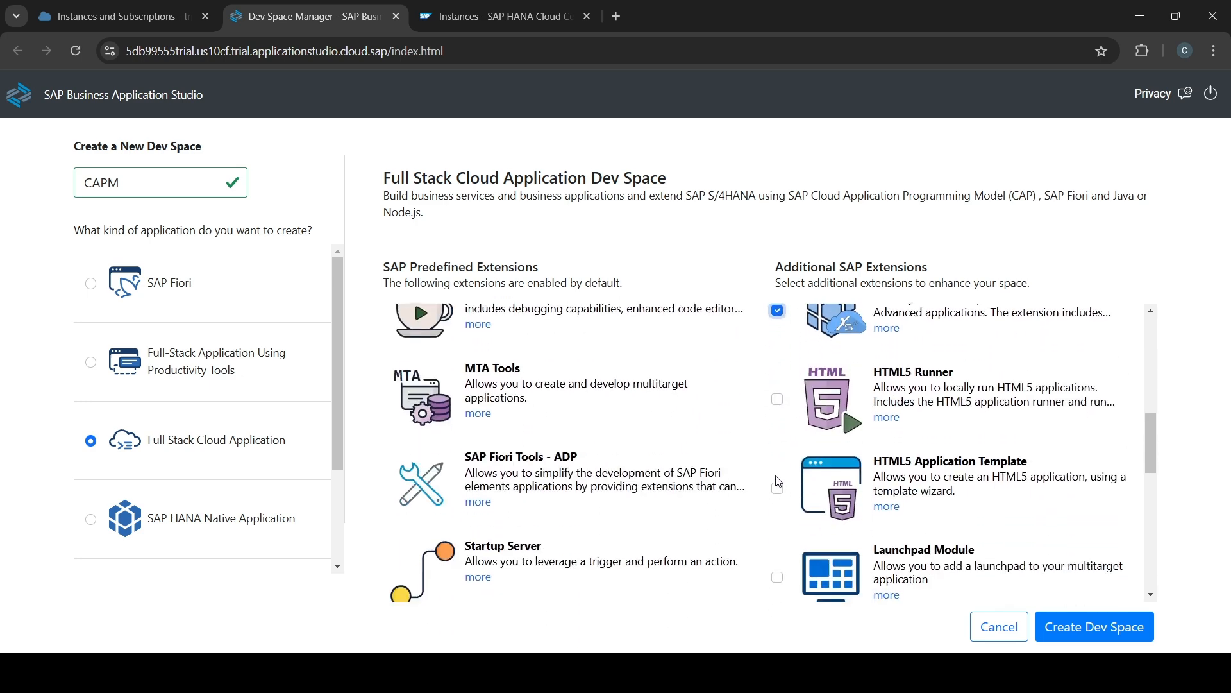
left_click(778, 399)
left_click(777, 488)
scroll(778, 488, "down", 3)
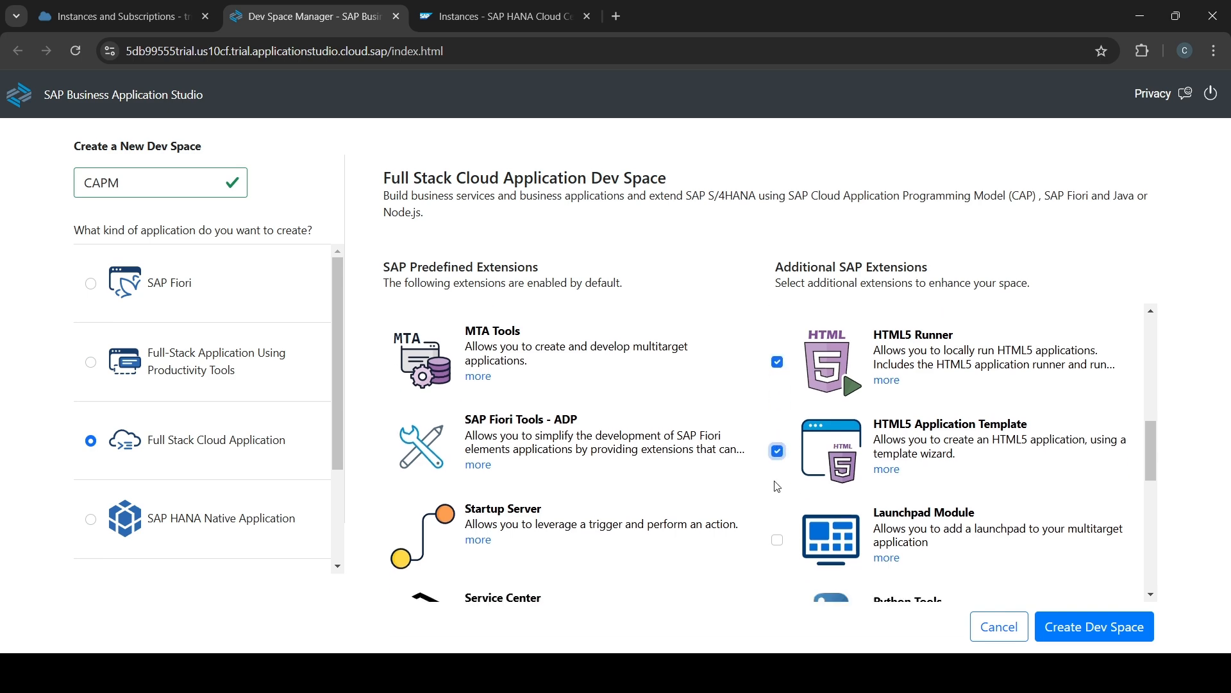
left_click(778, 417)
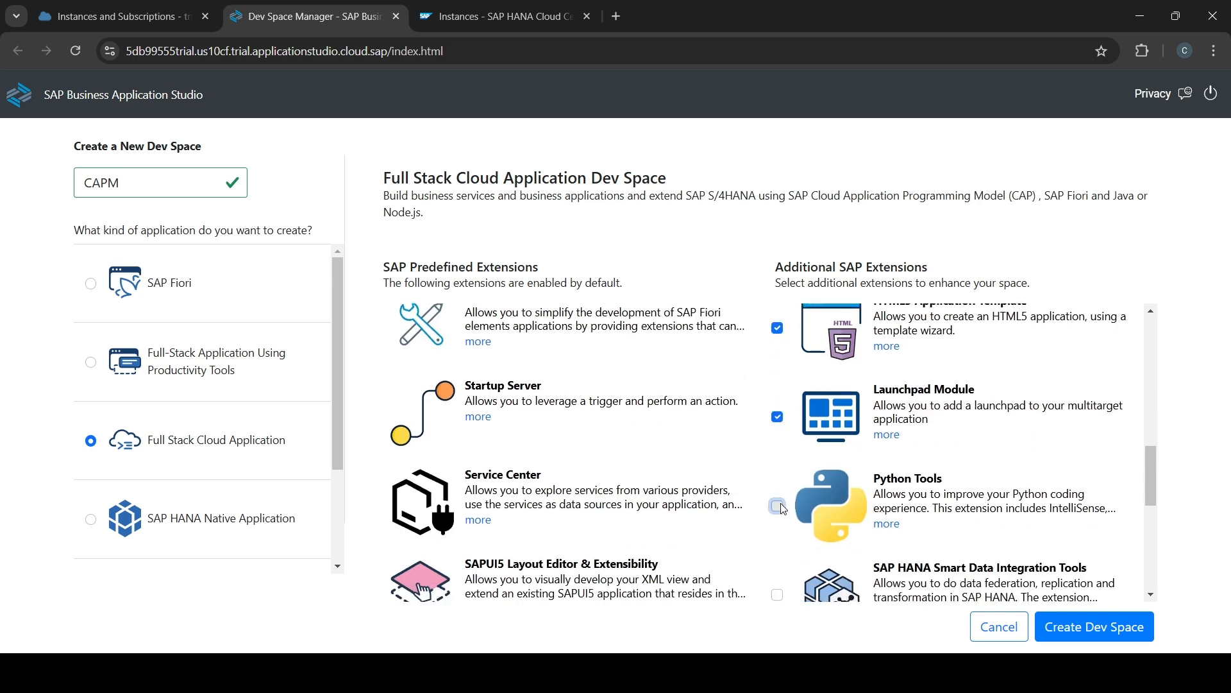
scroll(789, 497, "down", 5)
left_click(778, 354)
left_click(778, 443)
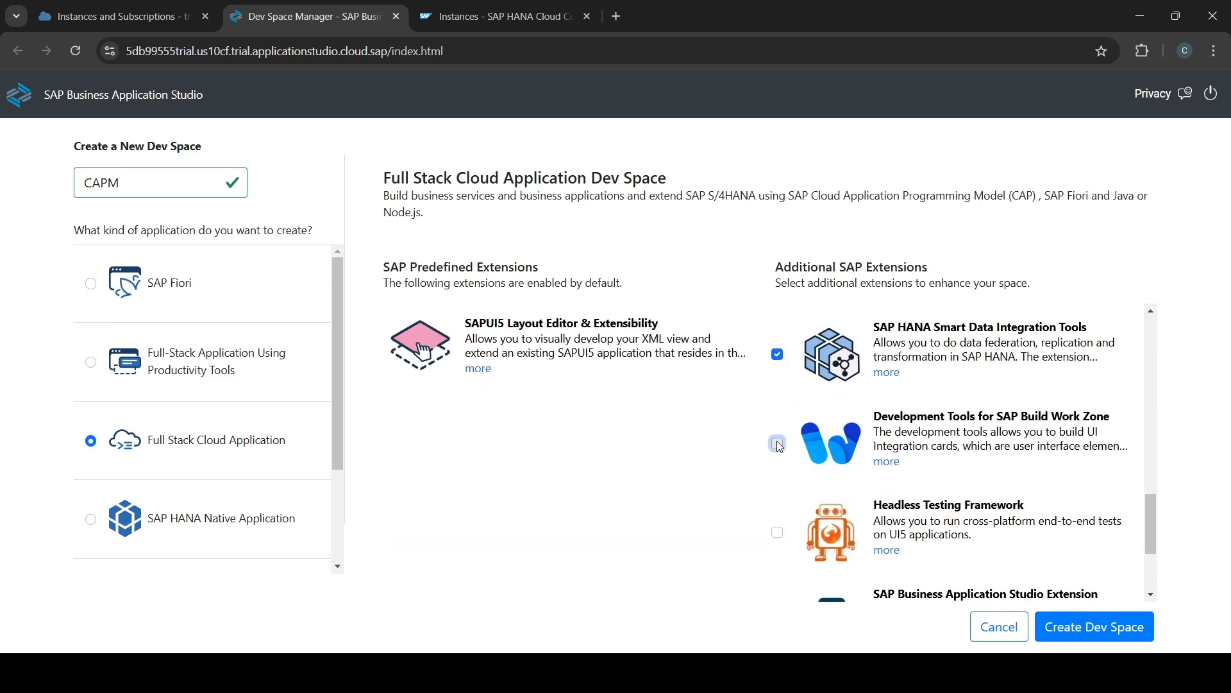
- Add the Headless Testing Framework, SAP Business Application Studio Extension Development and Workflow Module extensions, and create the CAPM dev space
scroll(778, 437, "down", 3)
left_click(777, 372)
left_click(778, 461)
scroll(780, 461, "down", 1)
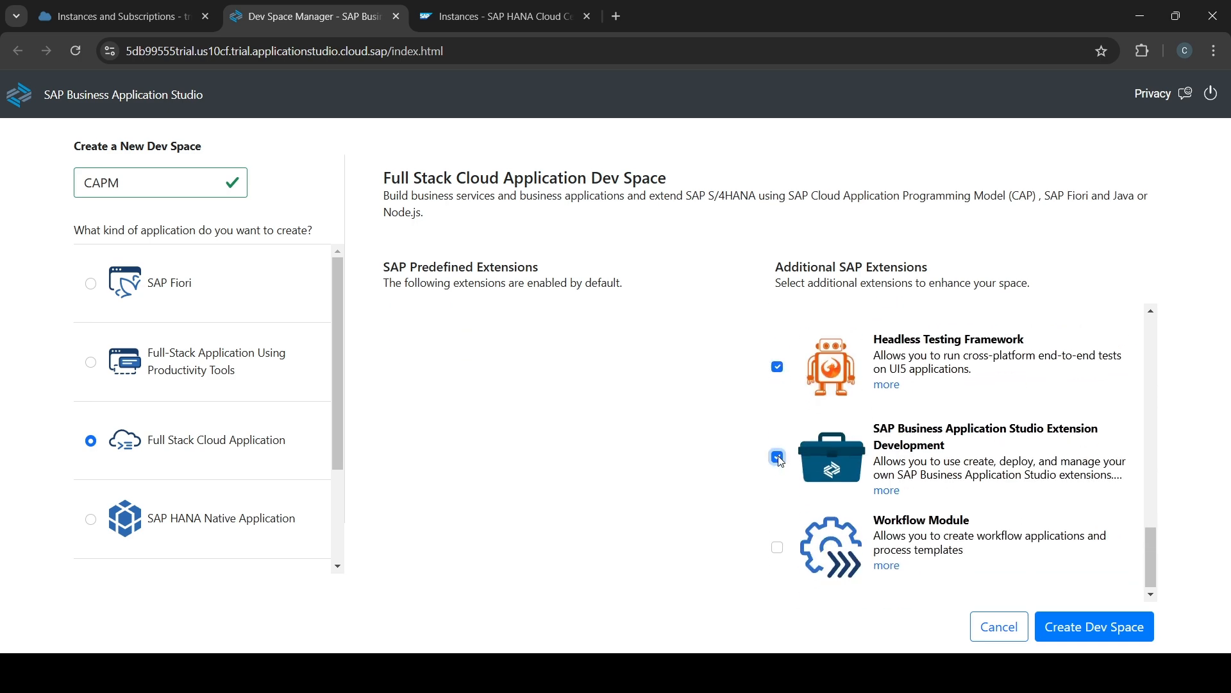
left_click(777, 543)
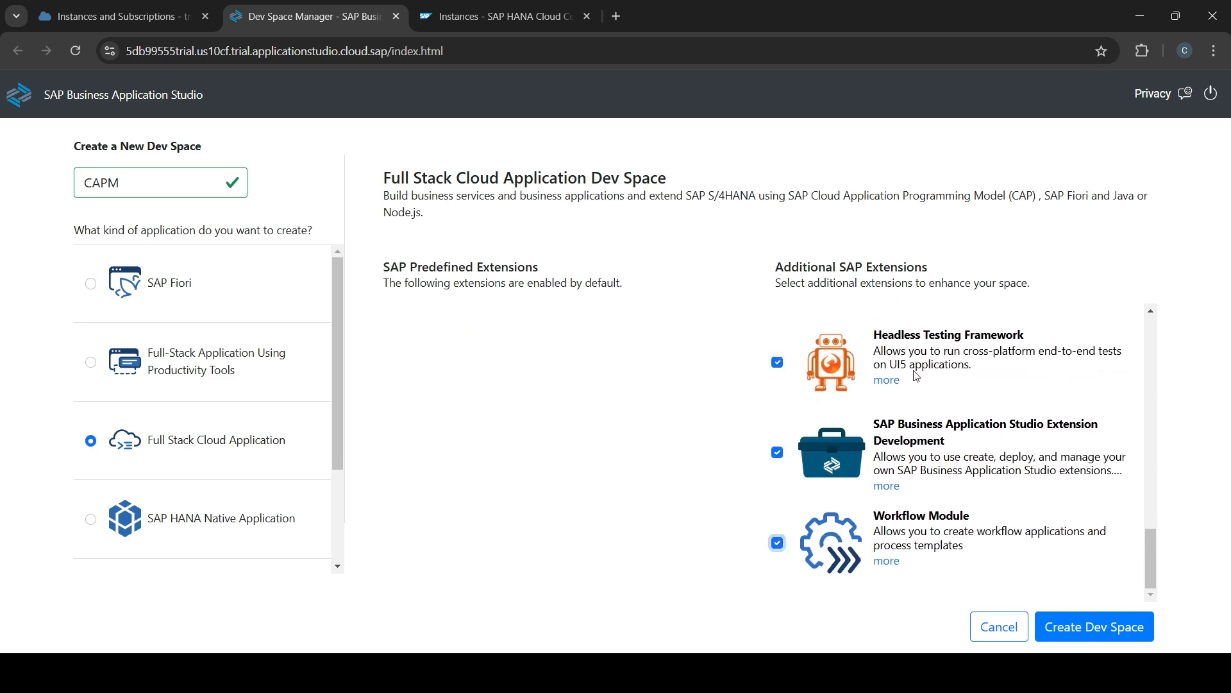
left_click(1088, 629)
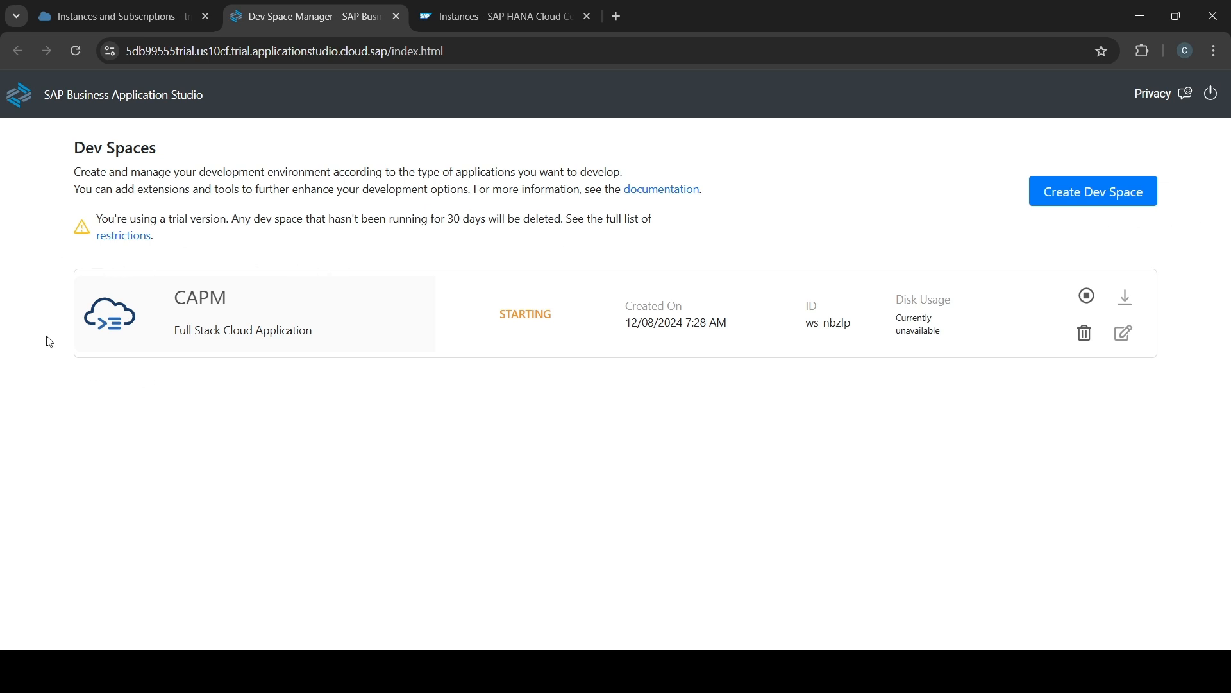
- Set up a new dev space named CAPM_TOOLS of the Full-Stack Application Using Productivity Tools kind
left_click(1077, 210)
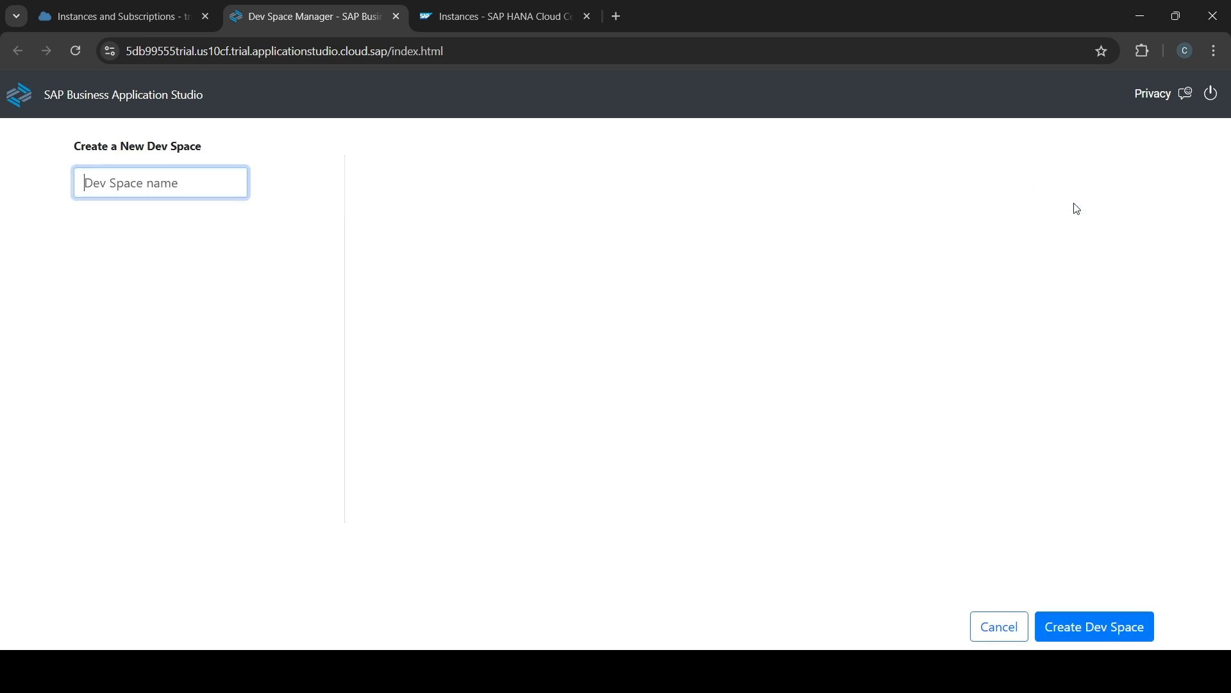
type("CAPM")
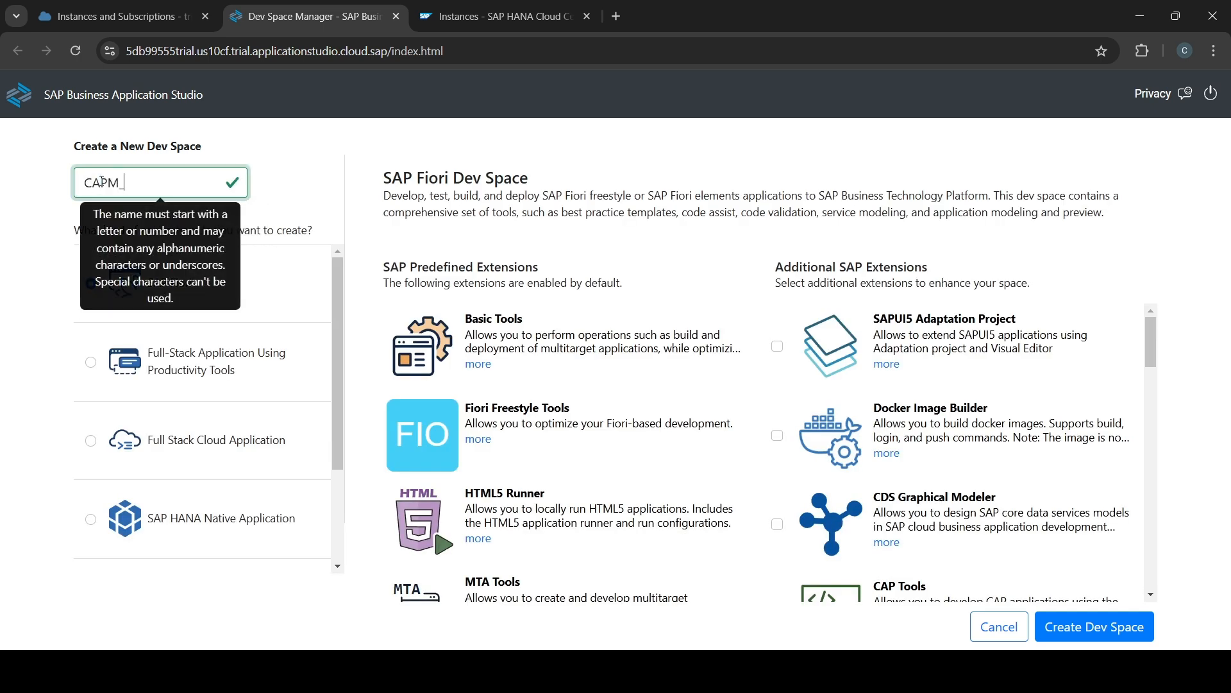
type("_TOOLS")
scroll(222, 341, "down", 2)
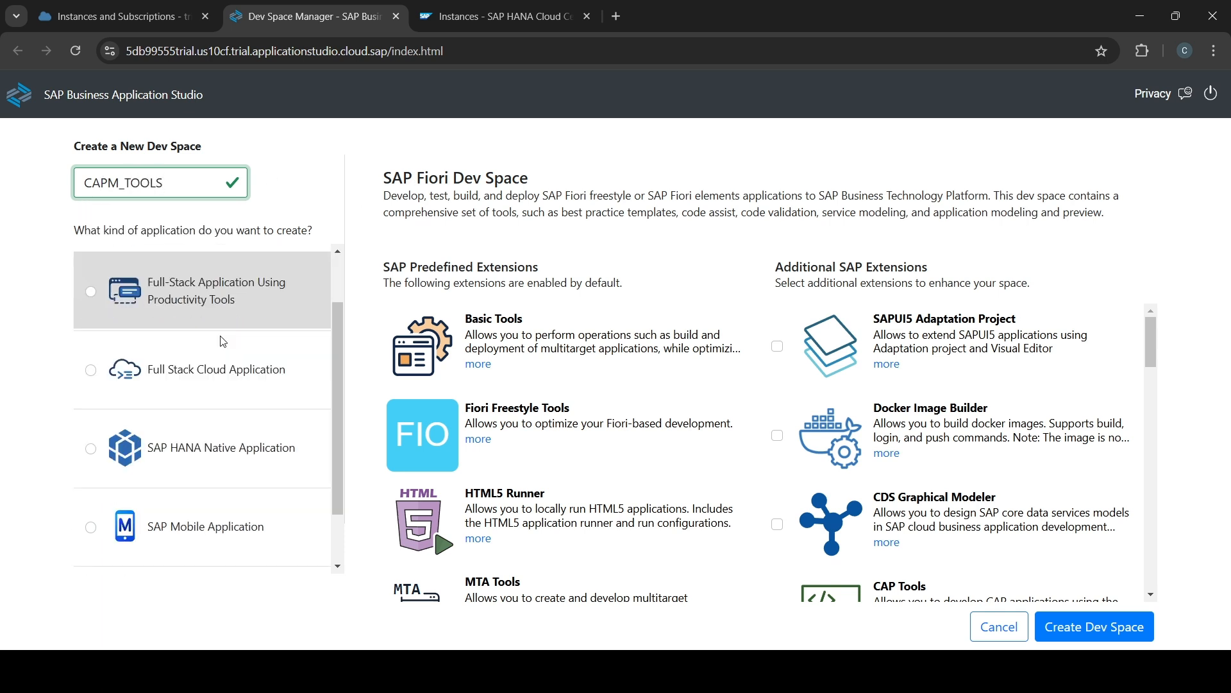
scroll(210, 341, "up", 2)
left_click(89, 364)
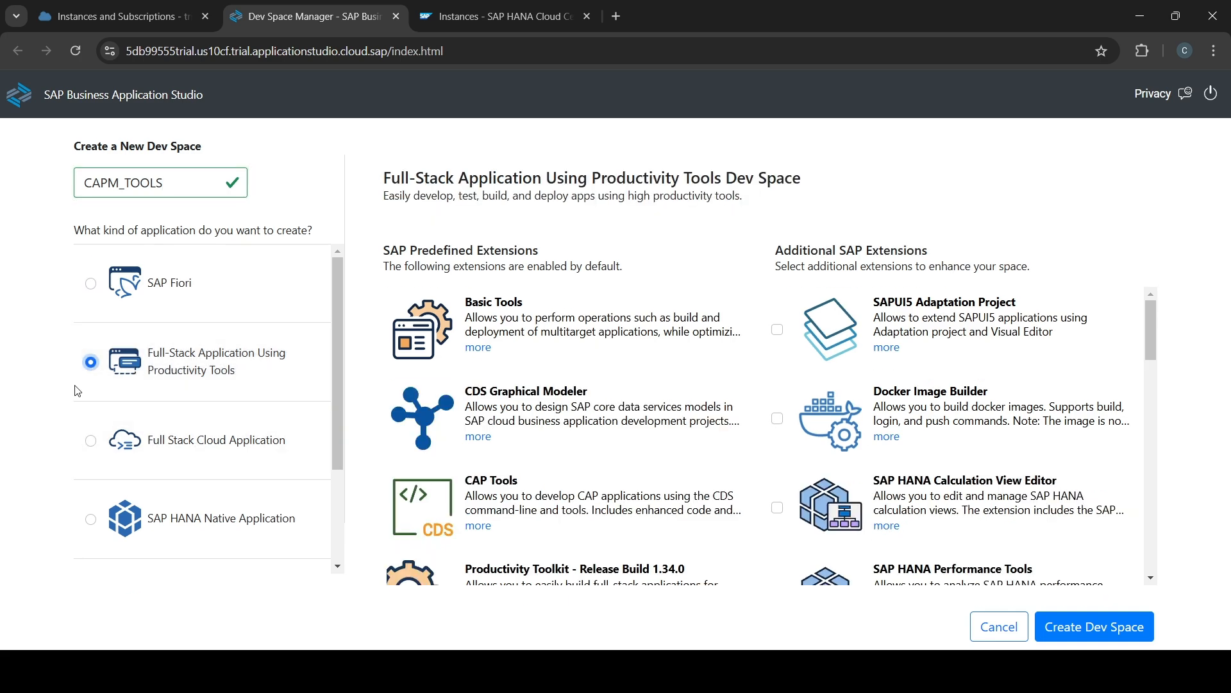
- Add the SAPUI5 Adaptation Project, Docker Image Builder, and SAP HANA Calculation View Editor, Performance Tools and XS Advanced Tools extensions to the dev space
left_click(778, 330)
left_click(777, 418)
scroll(781, 449, "down", 1)
left_click(777, 427)
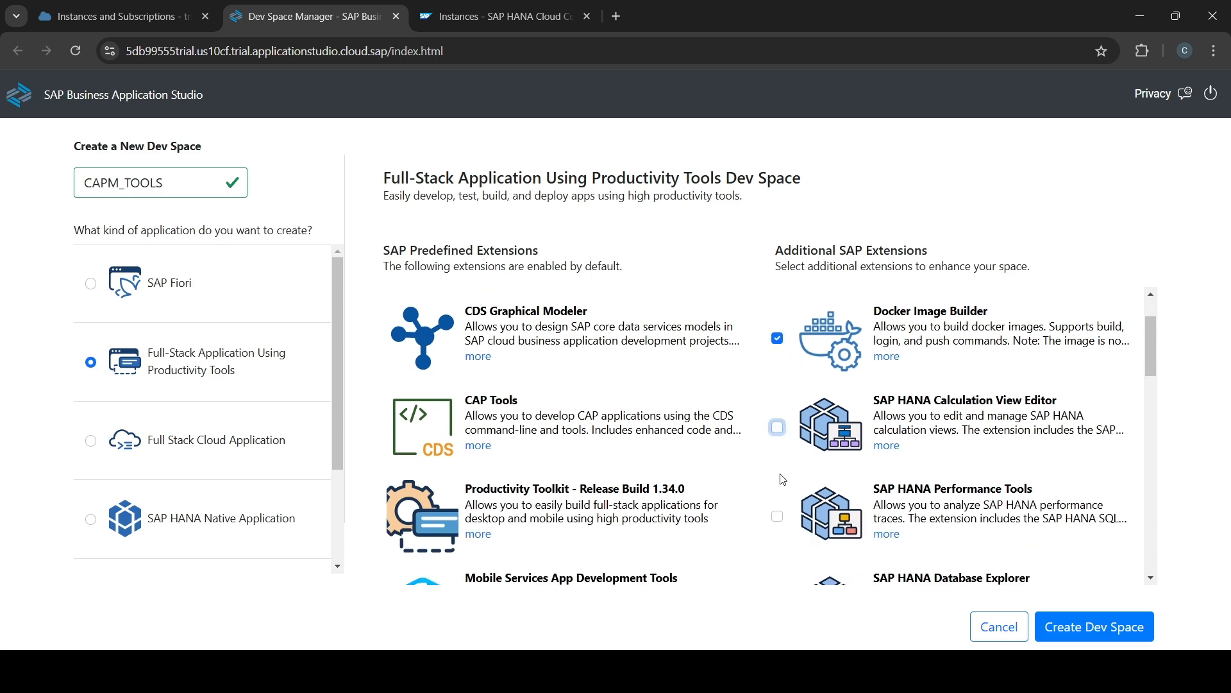
scroll(781, 478, "down", 1)
left_click(777, 436)
scroll(776, 449, "down", 3)
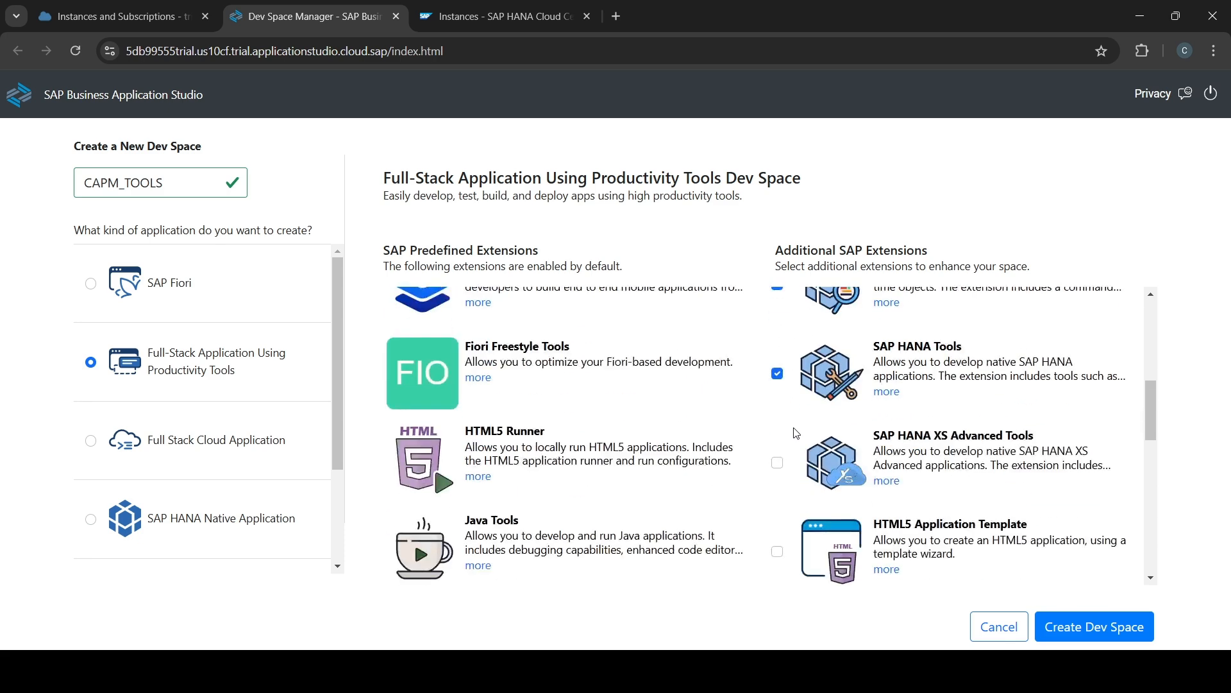
left_click(778, 463)
- Add the HTML5 Application Template, Launchpad Module, Python Tools, SAP HANA Smart Data Integration Tools and Development Tools for SAP Build Work Zone extensions
scroll(781, 475, "down", 2)
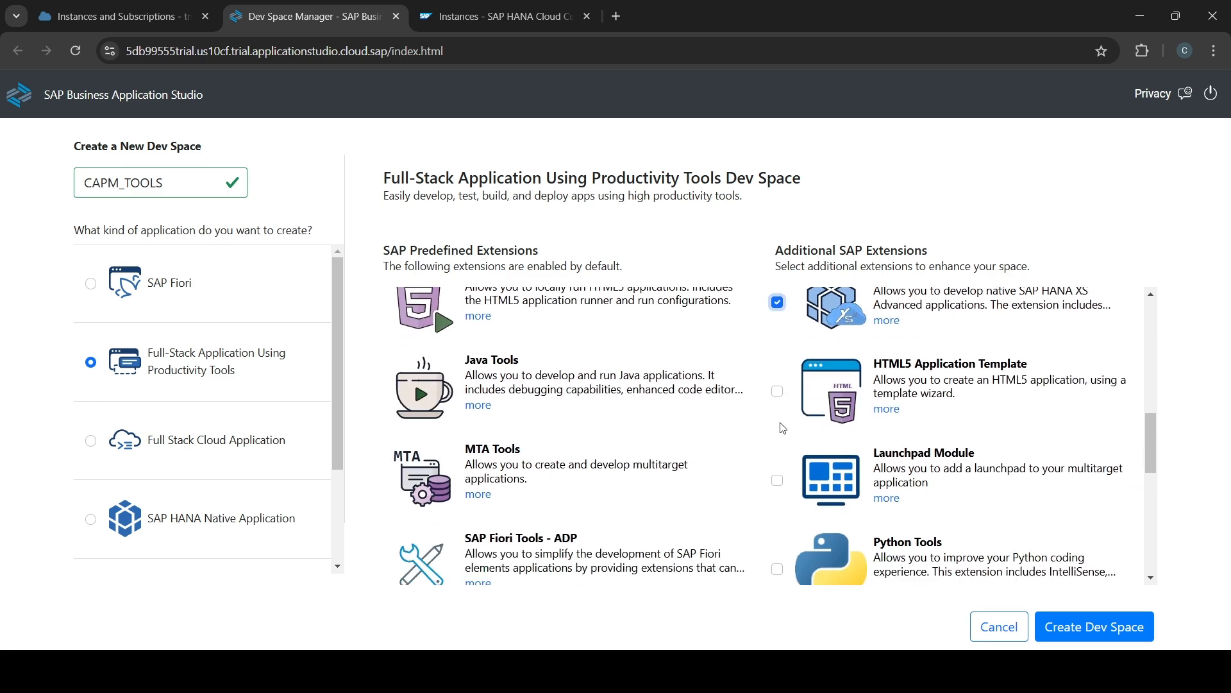
left_click(778, 391)
left_click(776, 480)
scroll(776, 481, "down", 2)
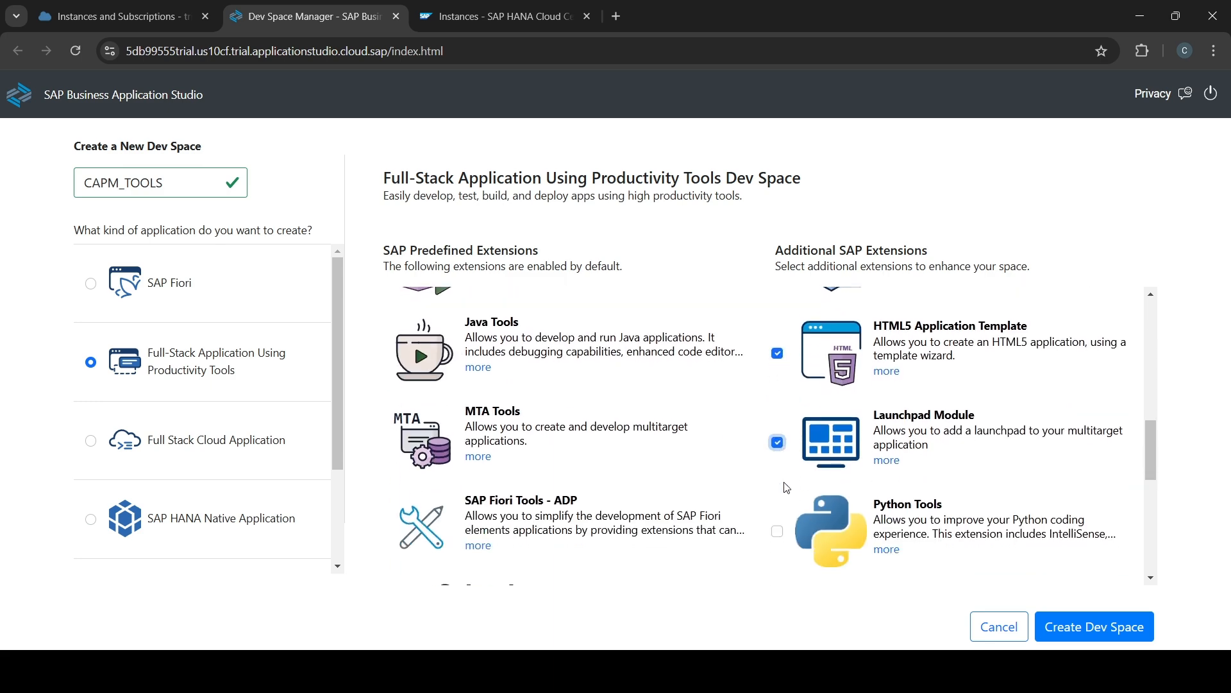
left_click(778, 409)
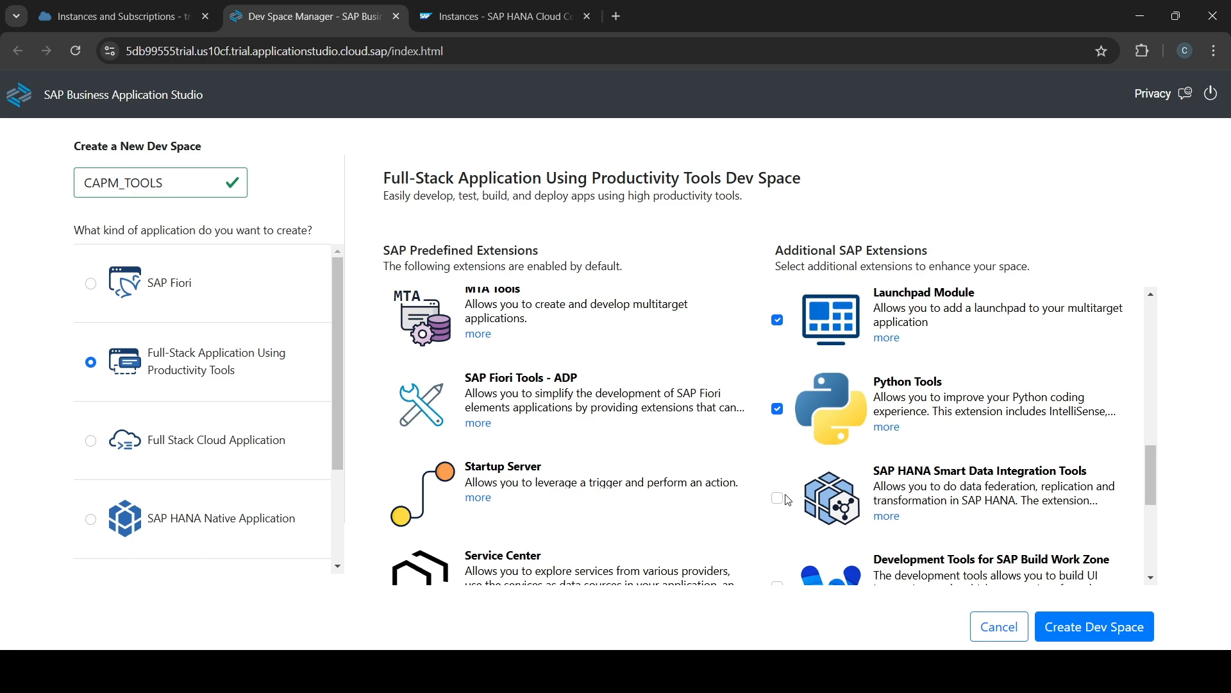
left_click(778, 498)
scroll(787, 487, "down", 2)
left_click(778, 427)
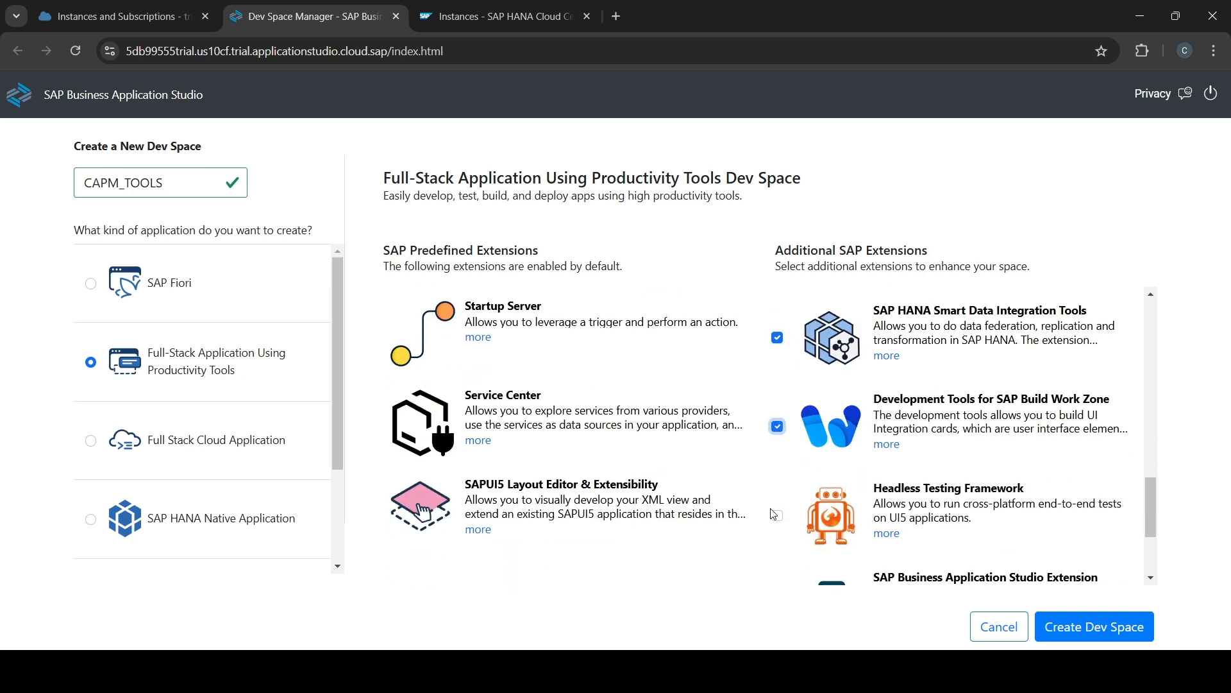
- Add the Headless Testing Framework, SAP Business Application Studio Extension Development and Workflow Module extensions, and create the CAPM_TOOLS dev space
left_click(777, 515)
scroll(788, 488, "down", 2)
left_click(778, 435)
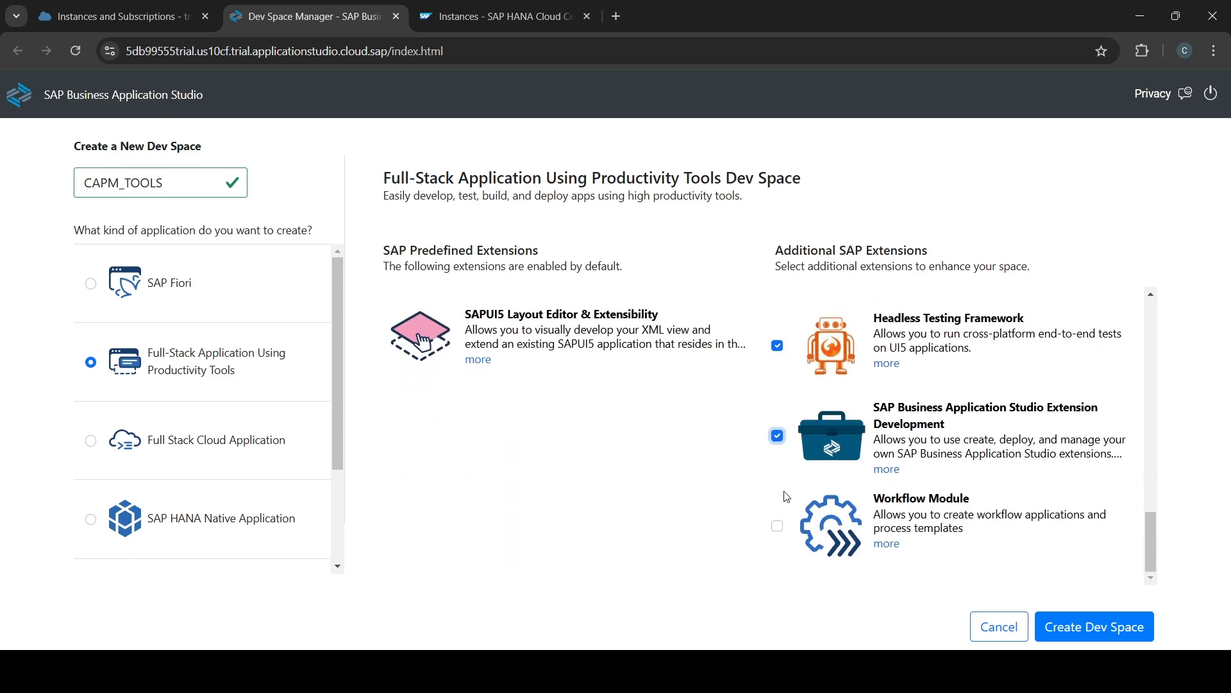
left_click(778, 526)
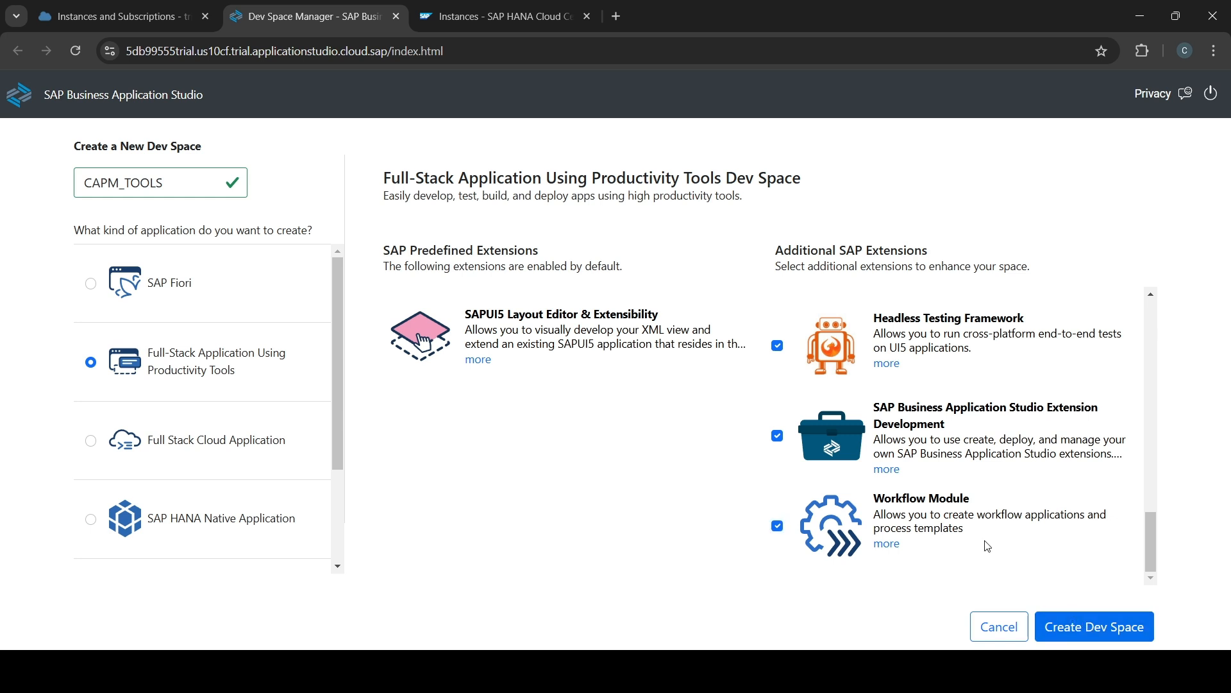
left_click(1090, 627)
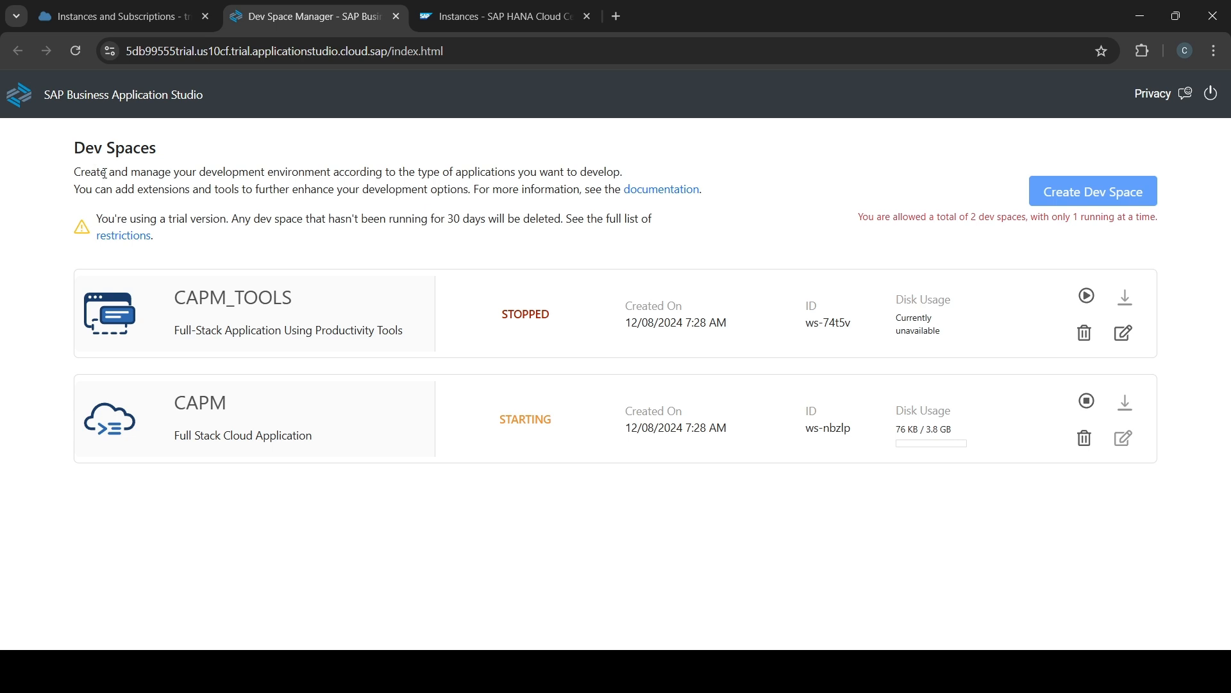
- Switch to SAP HANA Cloud Central, refresh the instance list and open the configuration management of HANA_CLOUD_DB
left_click(497, 16)
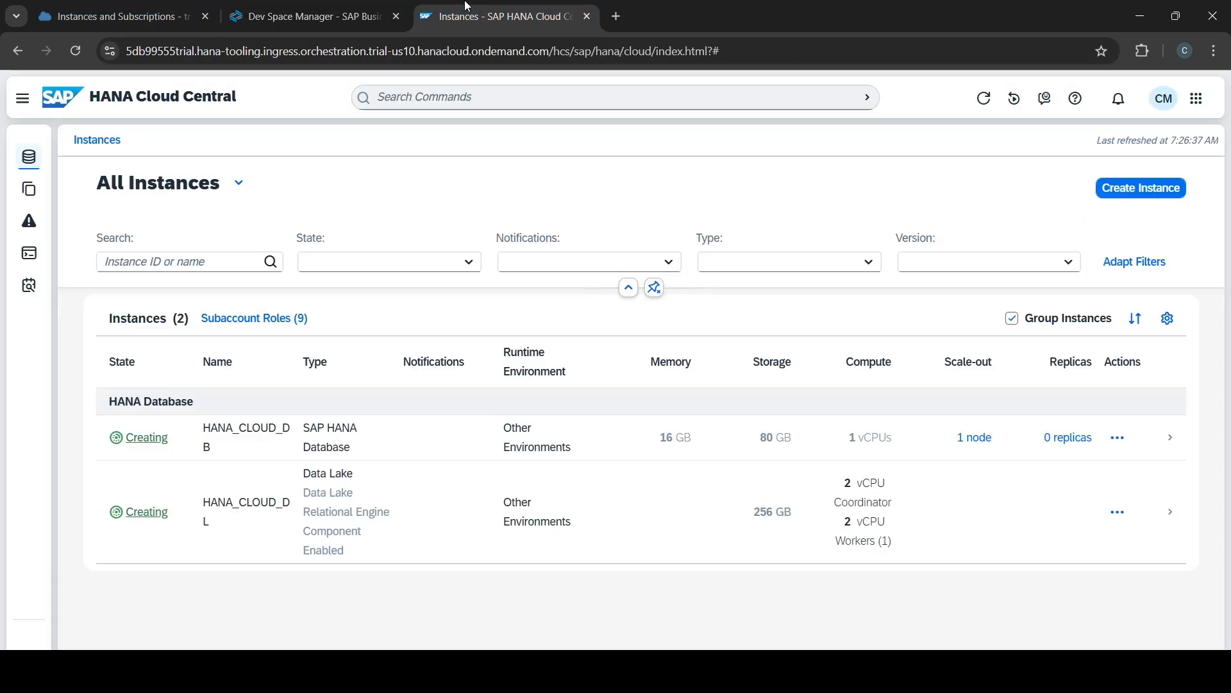
left_click(73, 52)
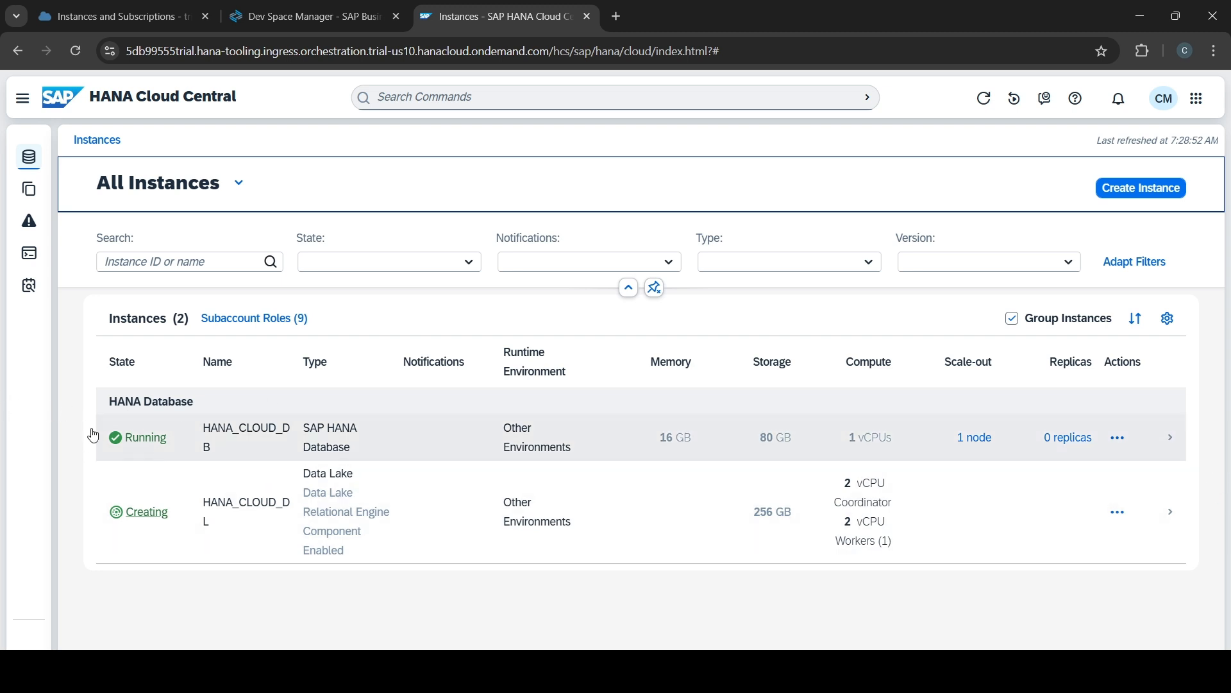
left_click(1118, 440)
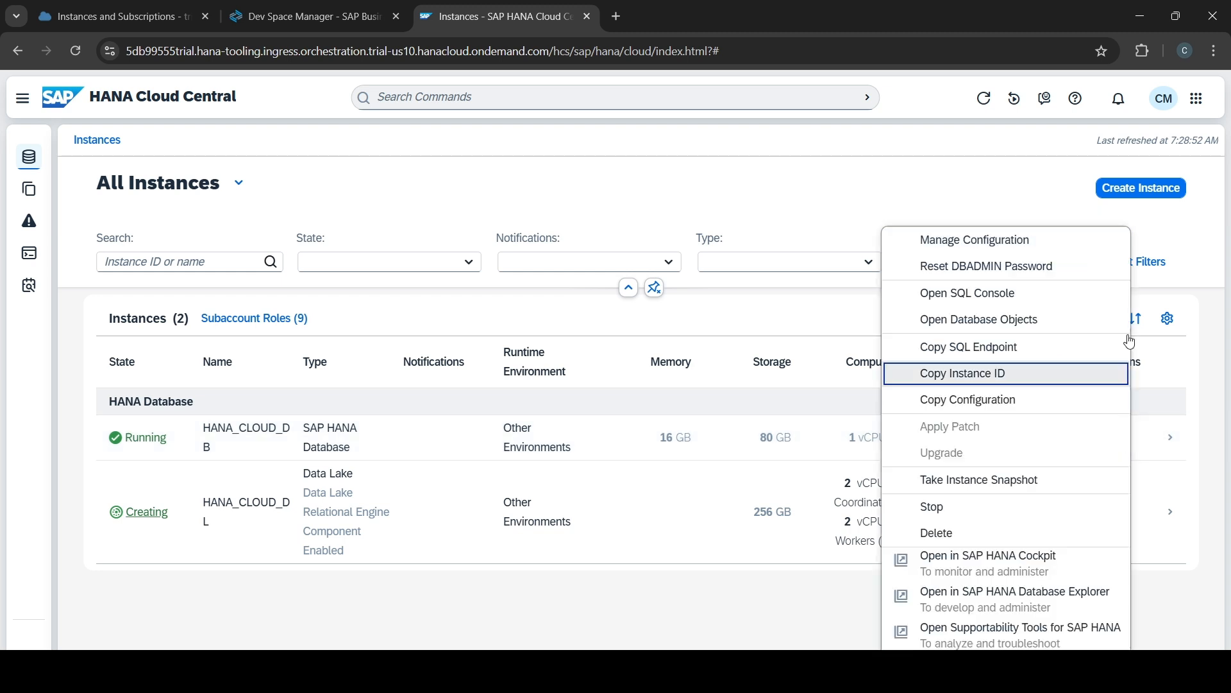
left_click(1069, 242)
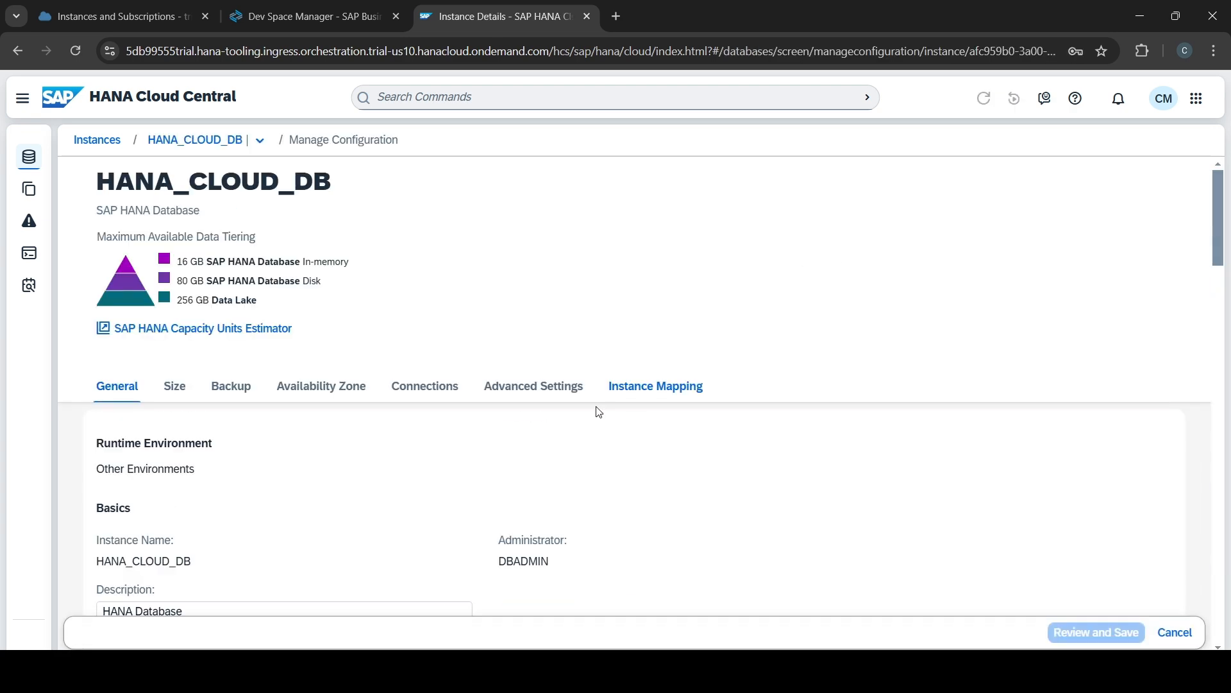
- Sign into the Cloud Foundry environment from the Instance Mapping section of the HANA_CLOUD_DB configuration
scroll(533, 442, "down", 6)
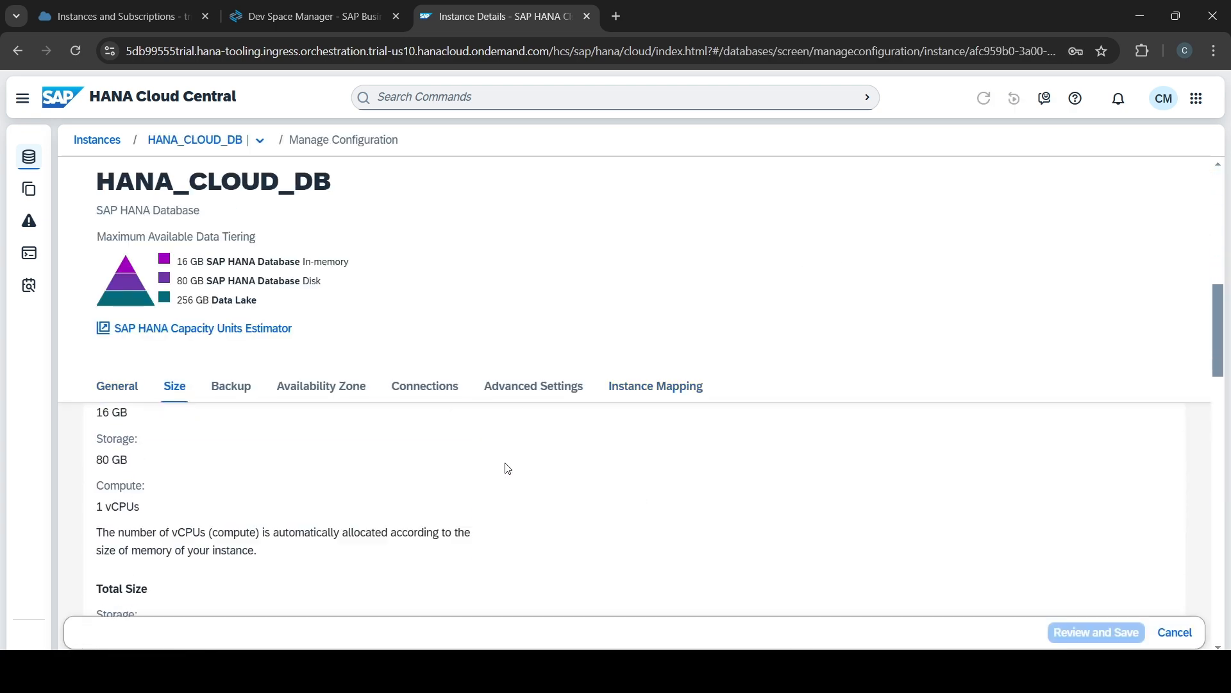
scroll(508, 468, "down", 10)
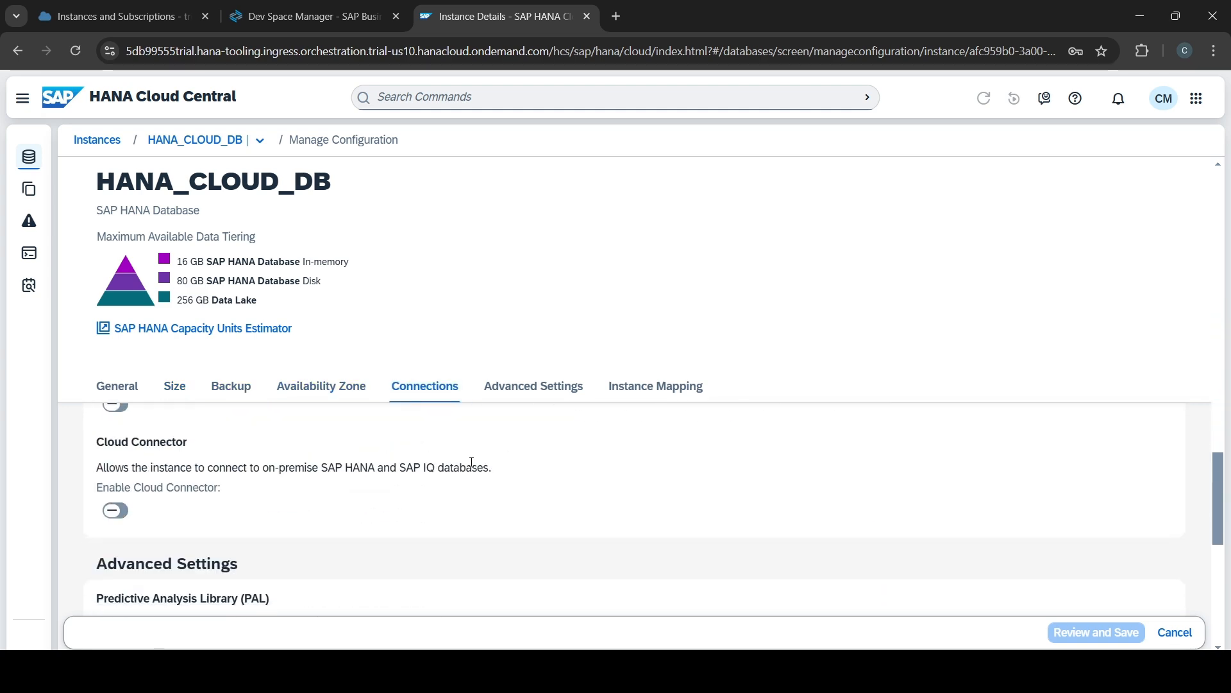
scroll(471, 462, "down", 8)
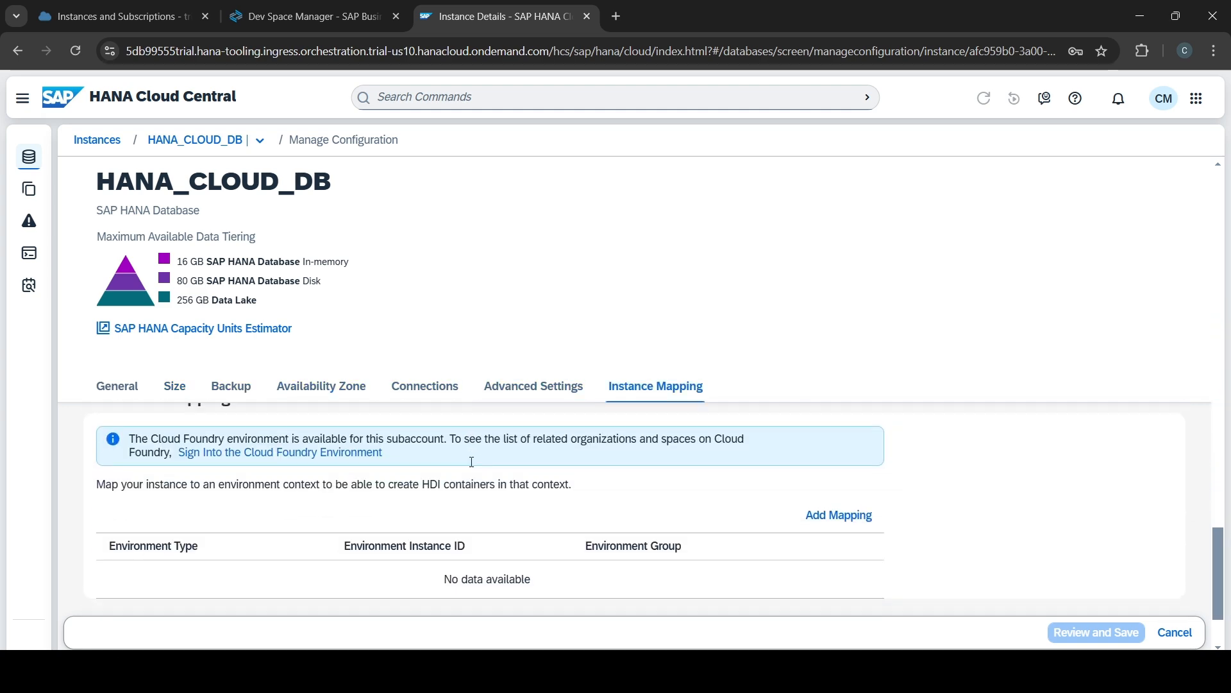
scroll(472, 461, "up", 1)
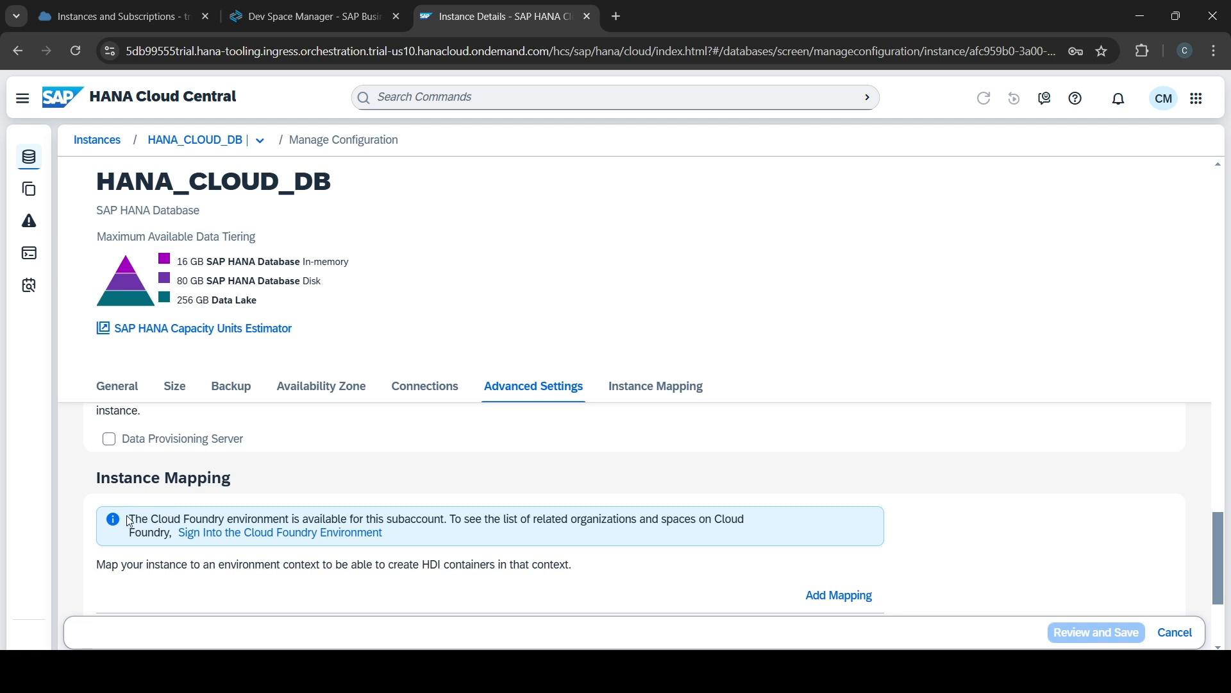
left_click_drag(131, 521, 448, 537)
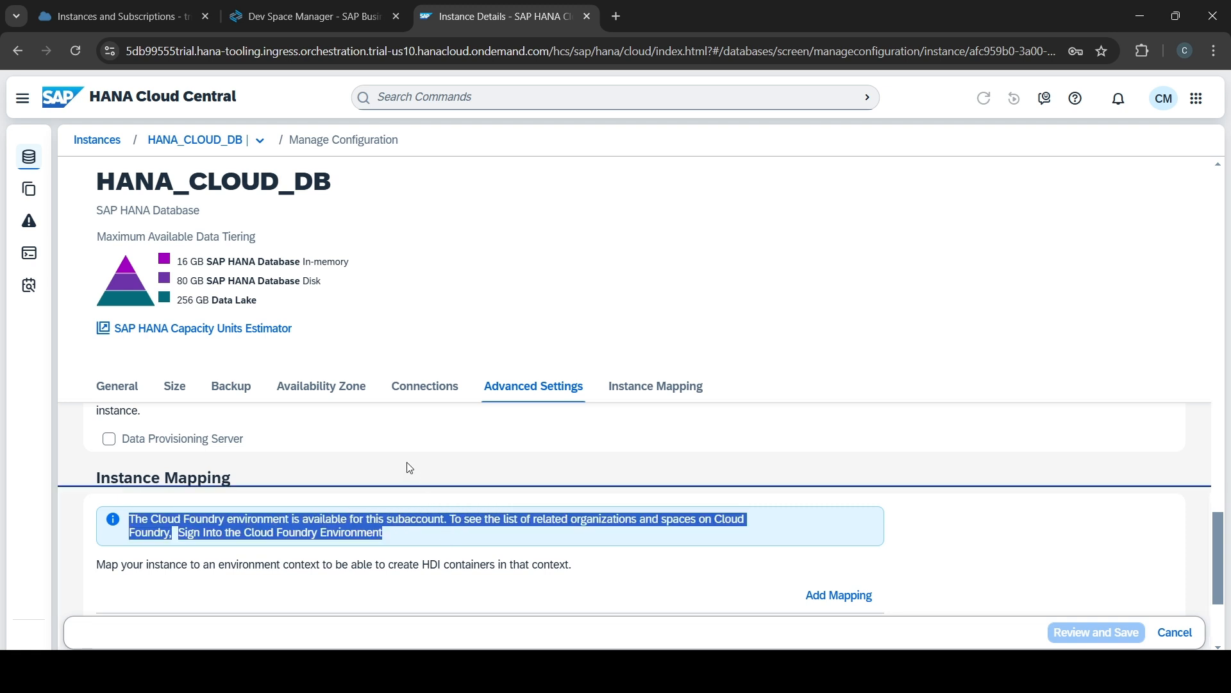
left_click(451, 546)
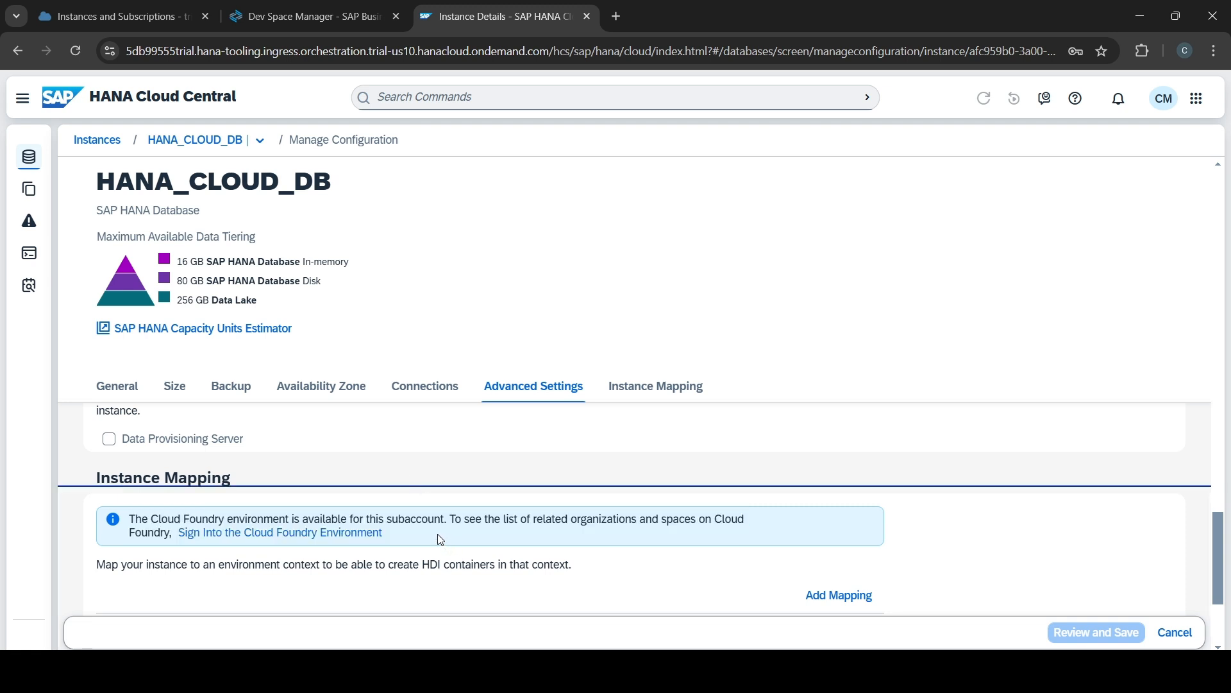
left_click(380, 533)
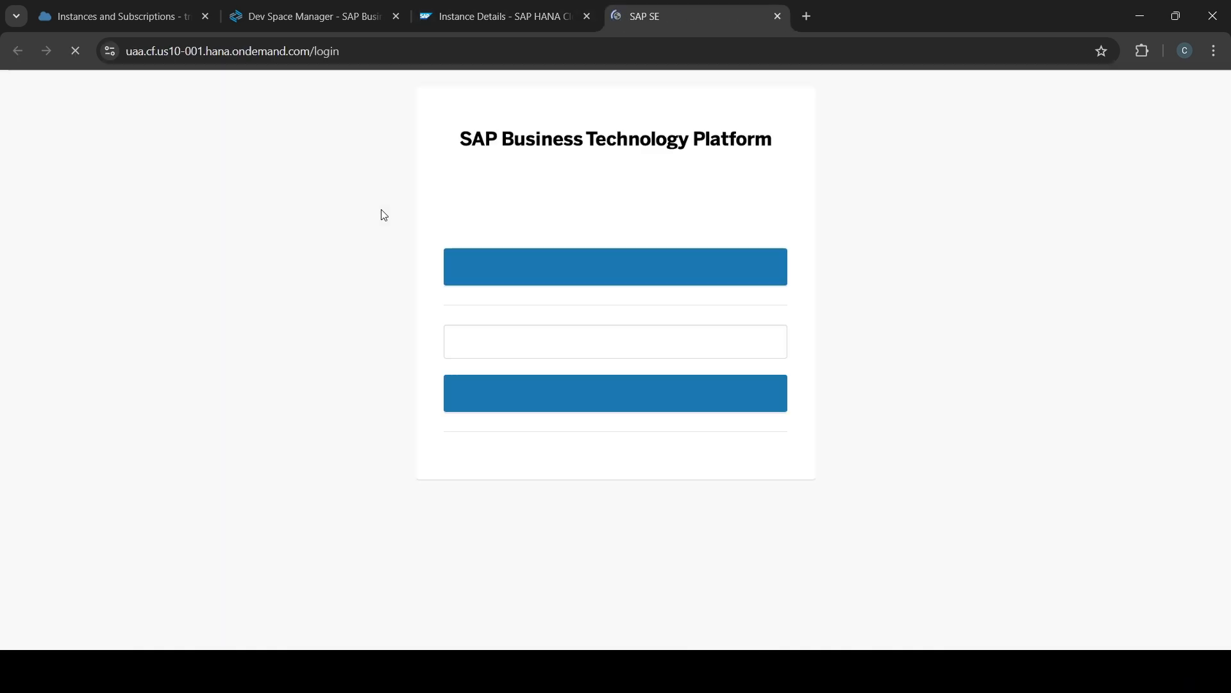
left_click(690, 268)
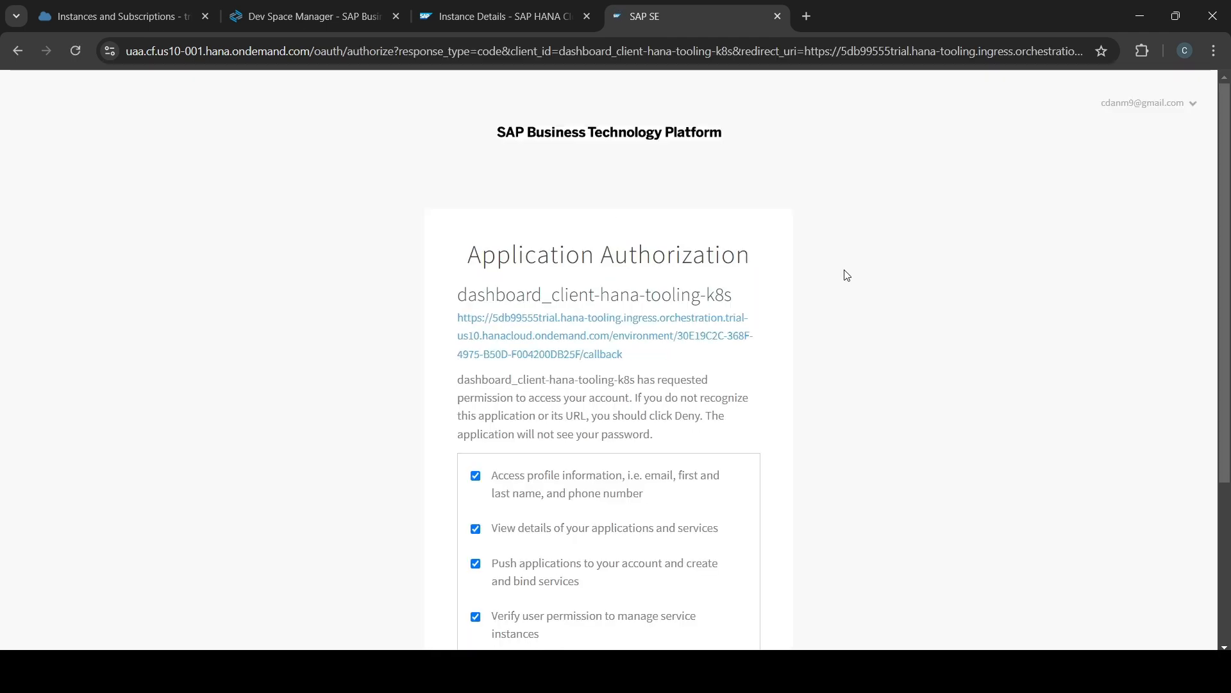
- Authorize the dashboard_client-hana-tooling-k8s application with all requested permissions and return to the HANA_CLOUD_DB configuration
scroll(834, 302, "down", 4)
left_click(669, 571)
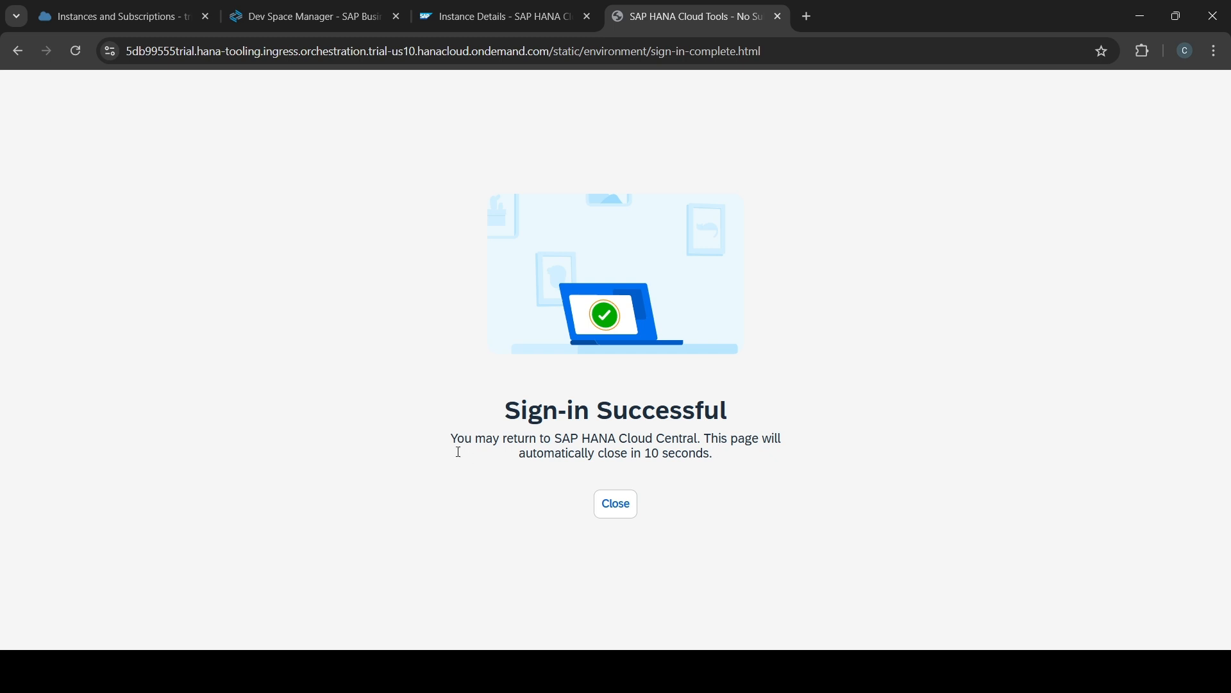
left_click_drag(434, 438, 805, 458)
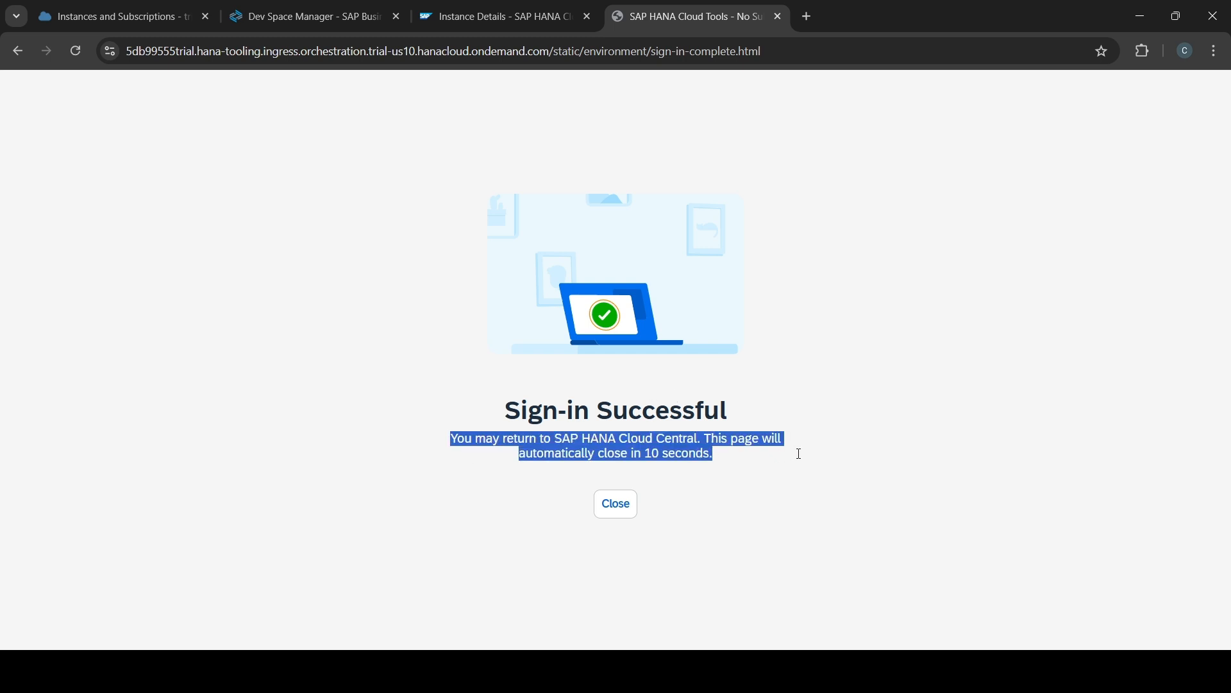
left_click(824, 384)
left_click(497, 16)
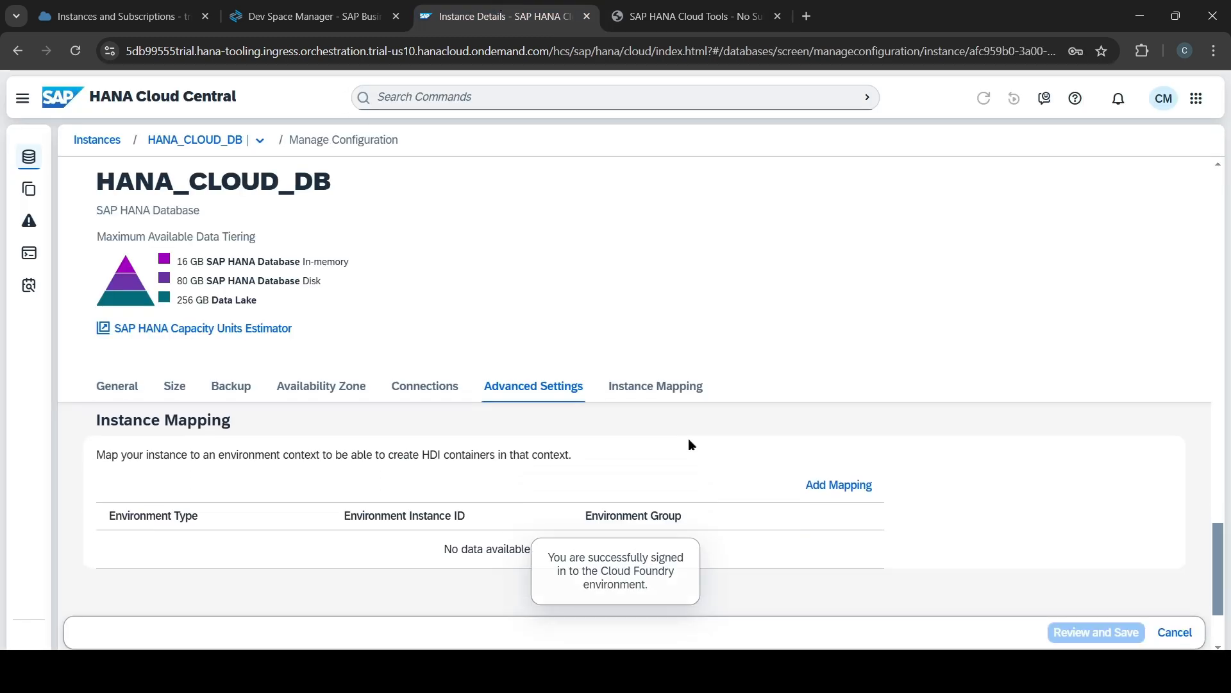
- Add a Cloud Foundry instance mapping to HANA_CLOUD_DB with the trial organization as its environment instance ID
scroll(689, 447, "down", 2)
scroll(678, 453, "up", 2)
scroll(258, 491, "up", 1)
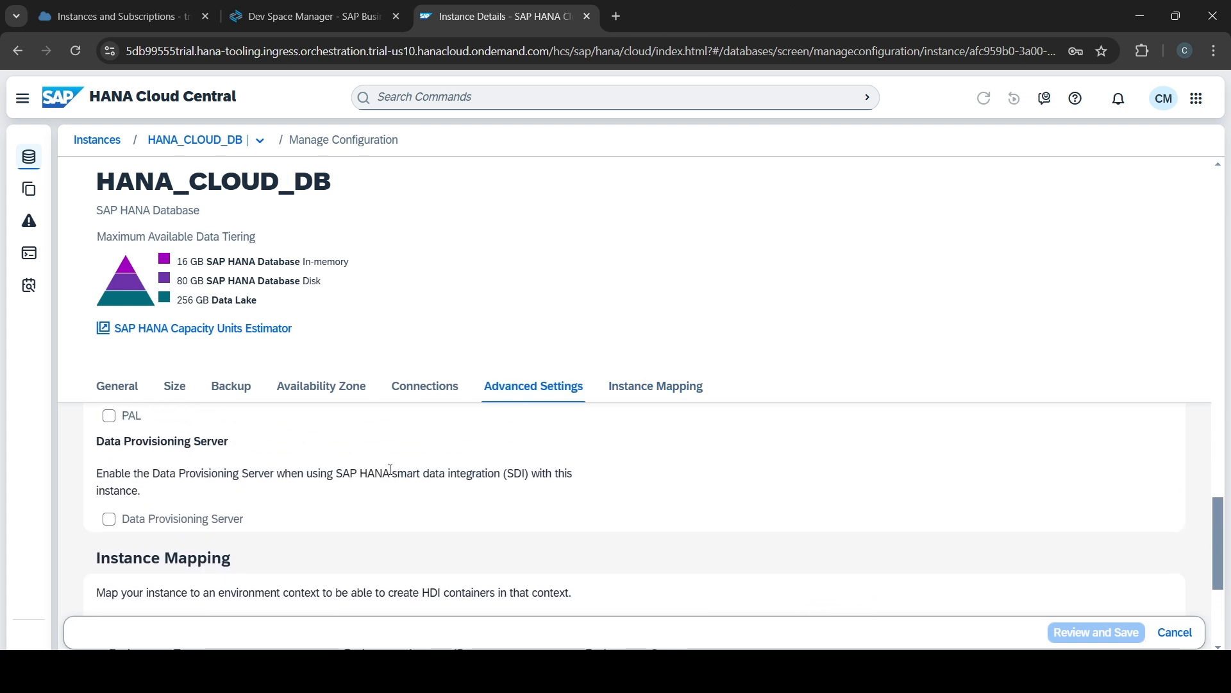
scroll(390, 470, "down", 1)
scroll(394, 476, "up", 1)
scroll(395, 473, "down", 3)
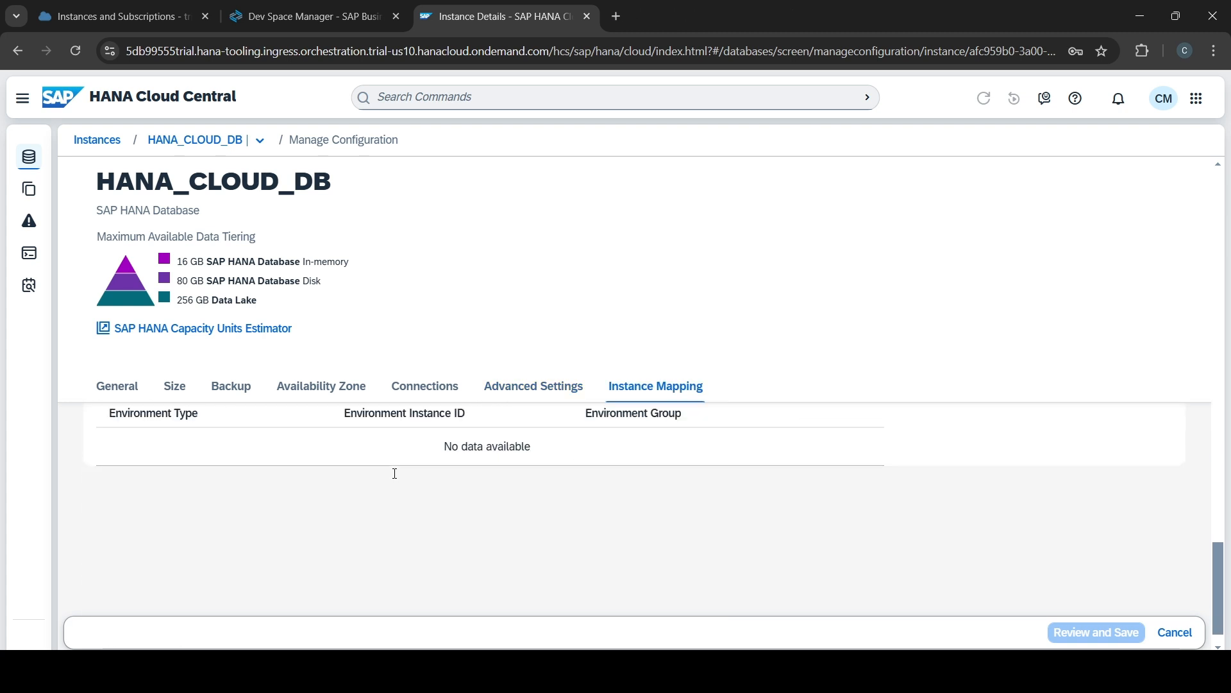
scroll(395, 473, "up", 2)
scroll(670, 485, "down", 1)
left_click(838, 462)
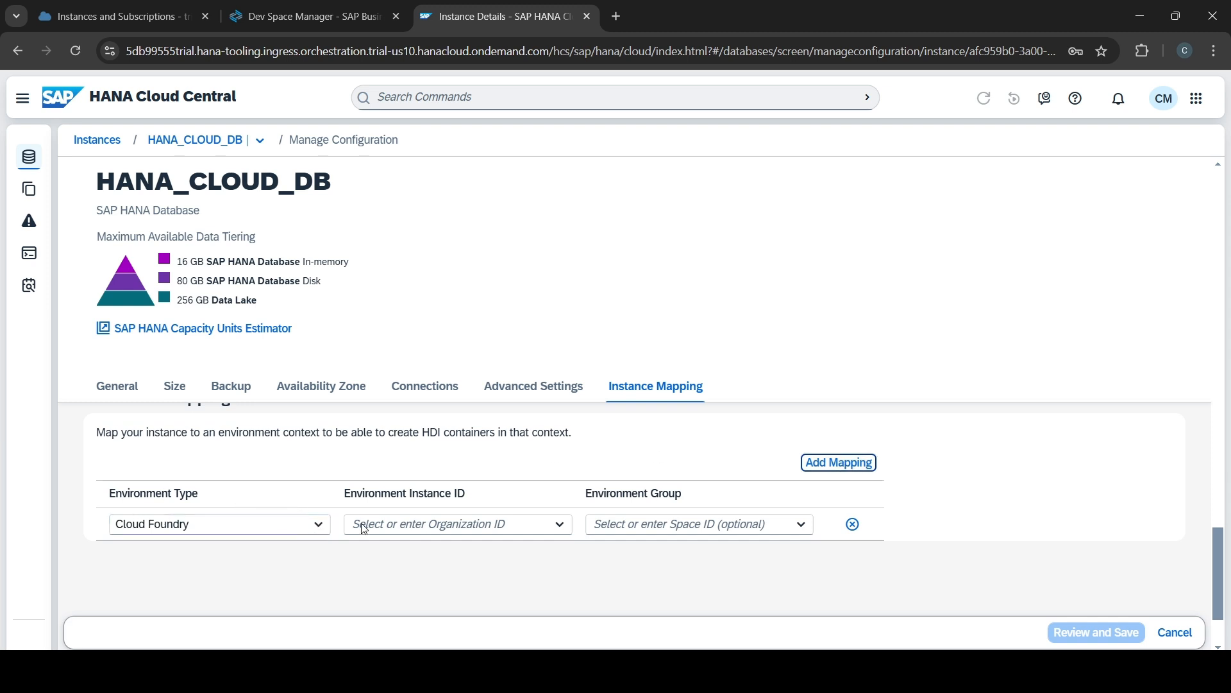
left_click(493, 531)
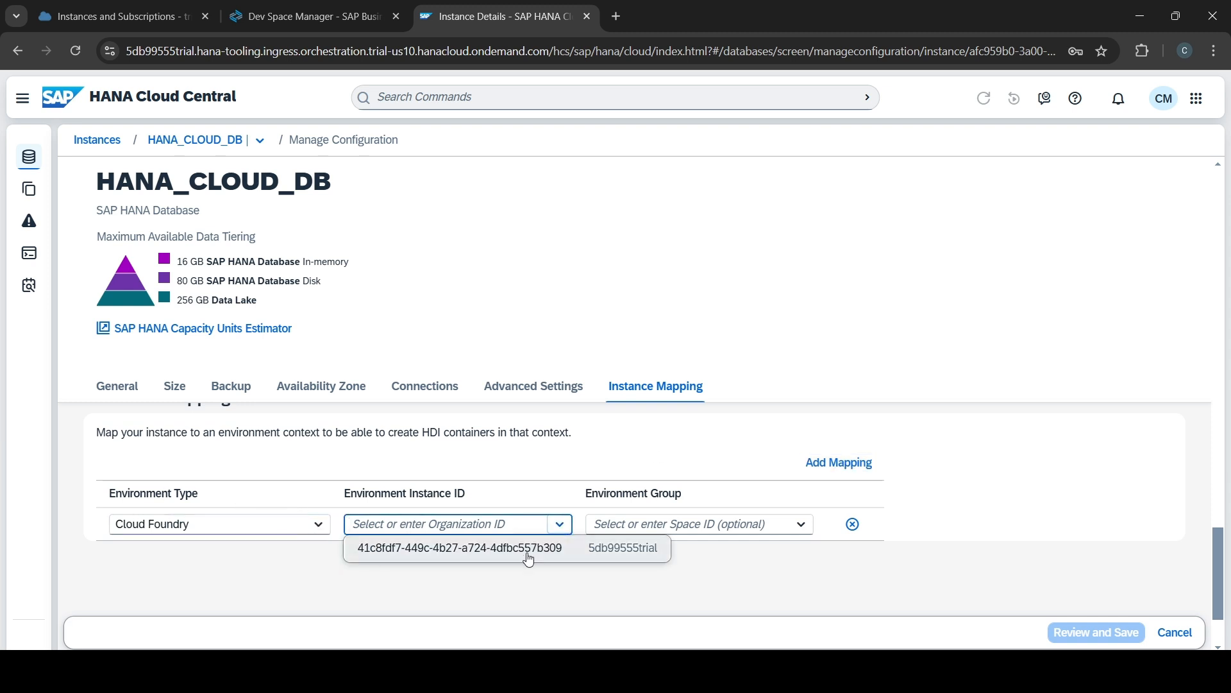
left_click(528, 558)
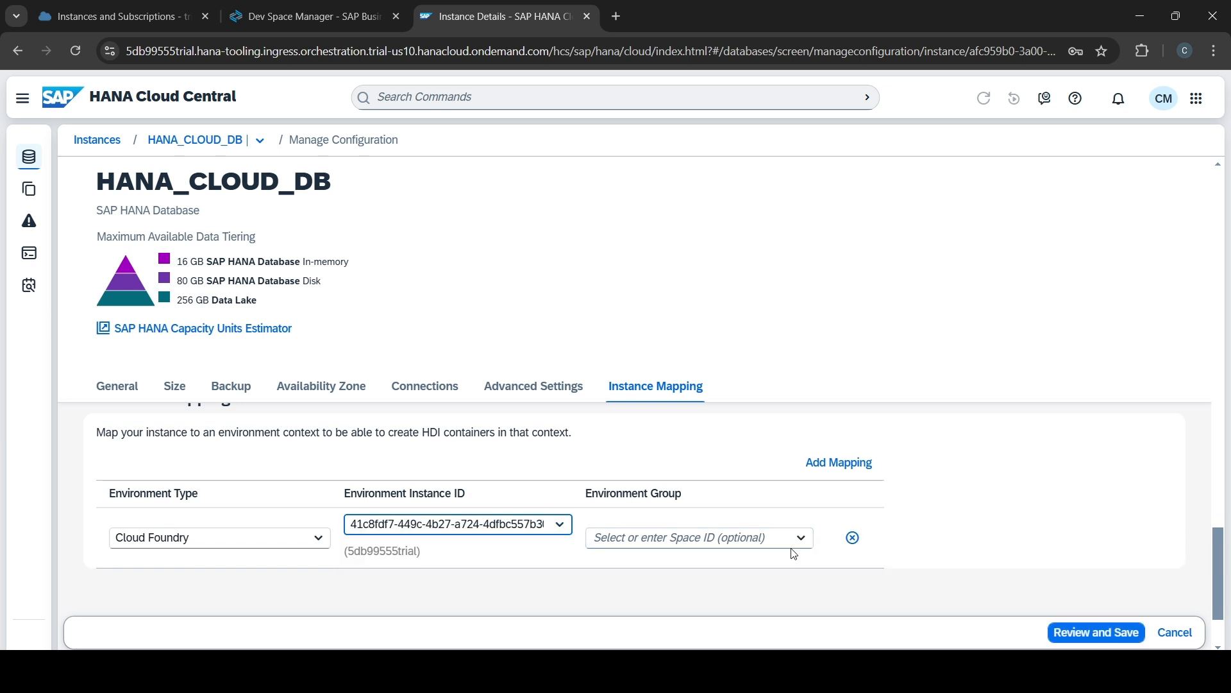
- Set the mapping's environment group to the dev space and save the configuration changes, applying them with a restart
left_click(799, 539)
left_click(757, 562)
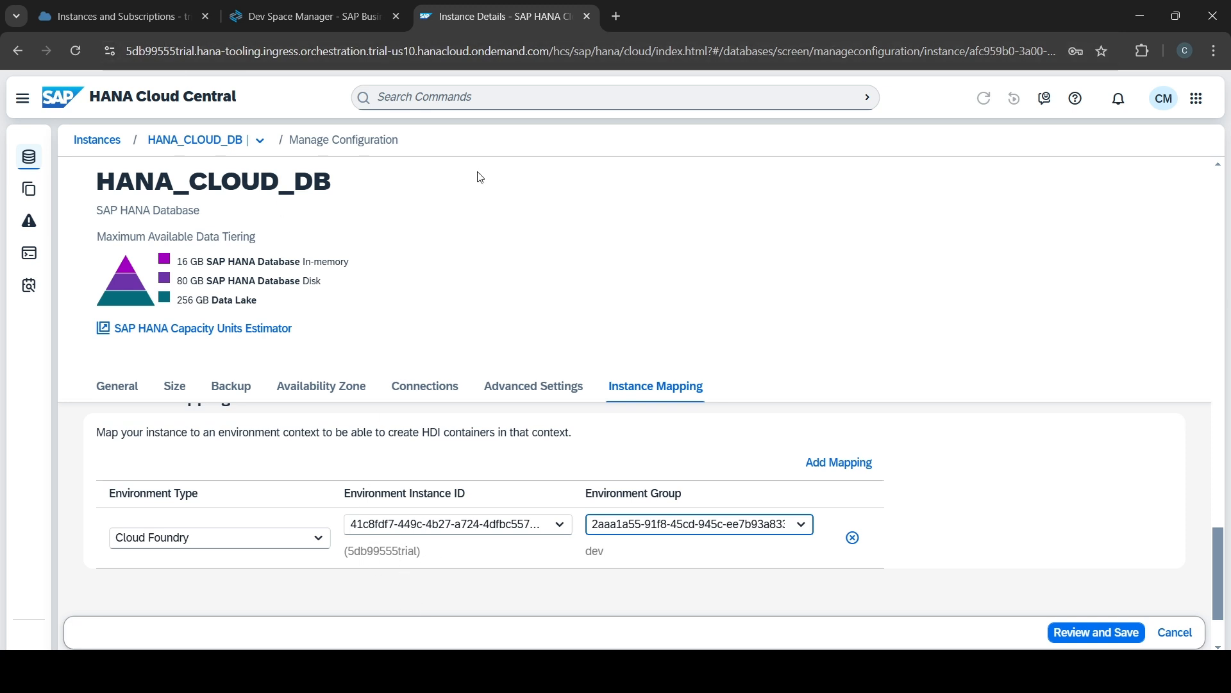
double_click(595, 550)
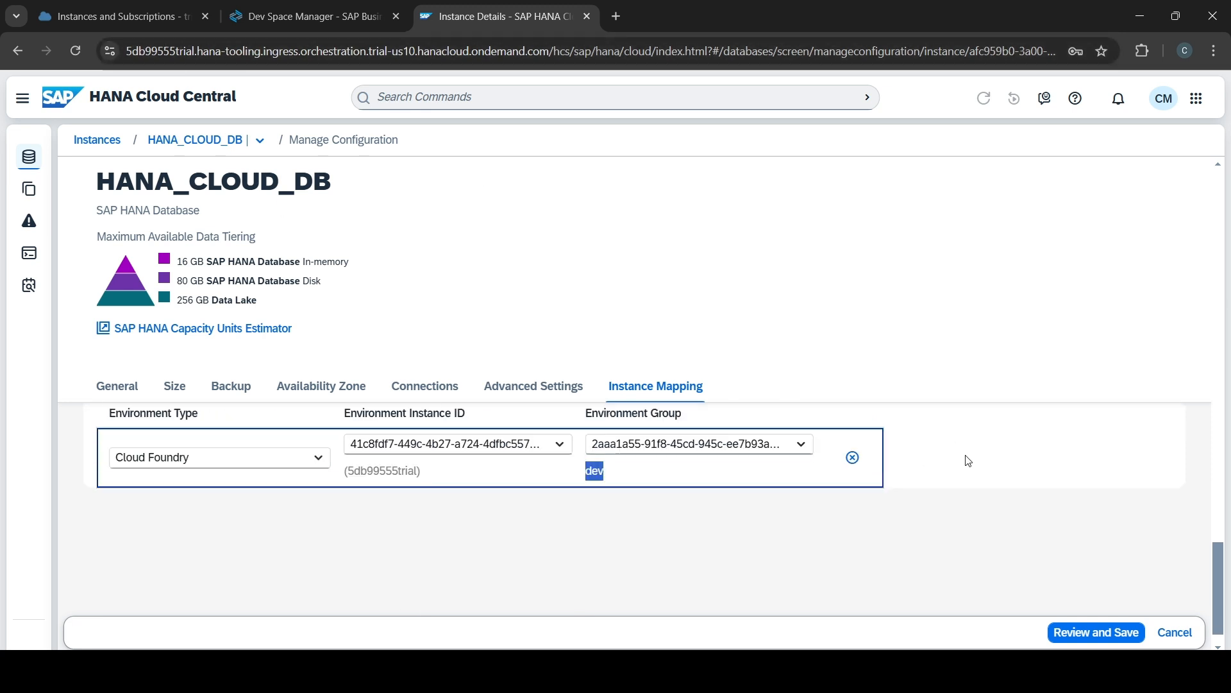
left_click(1098, 632)
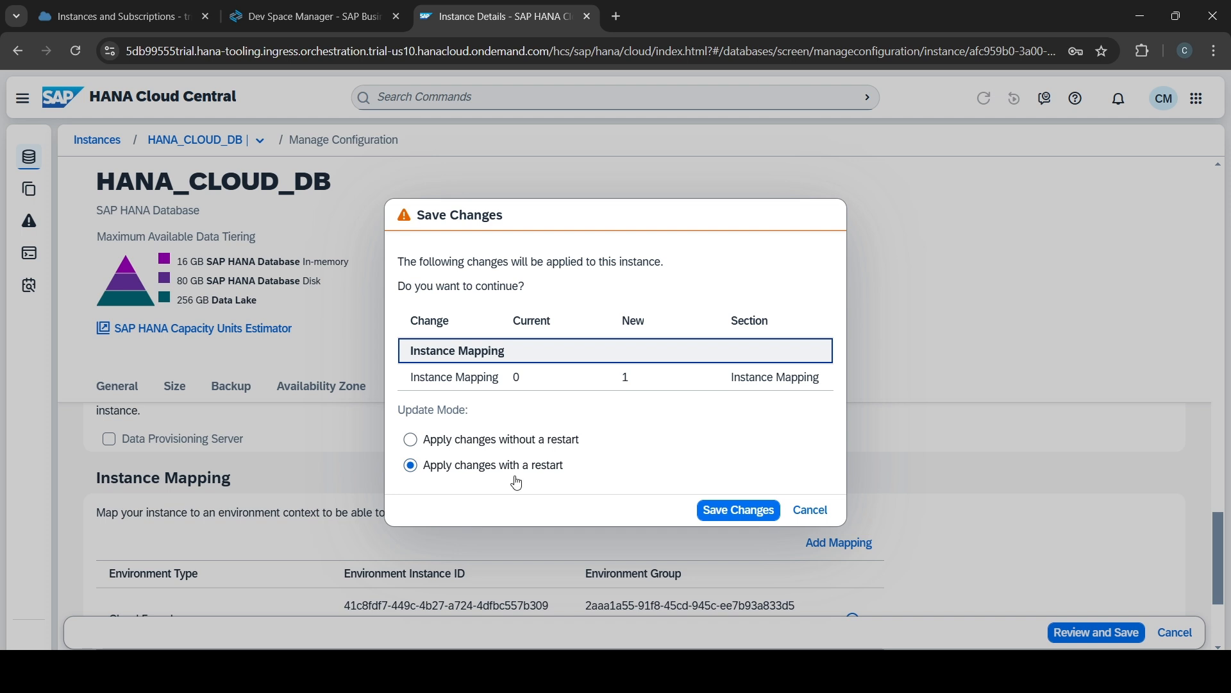
left_click(741, 512)
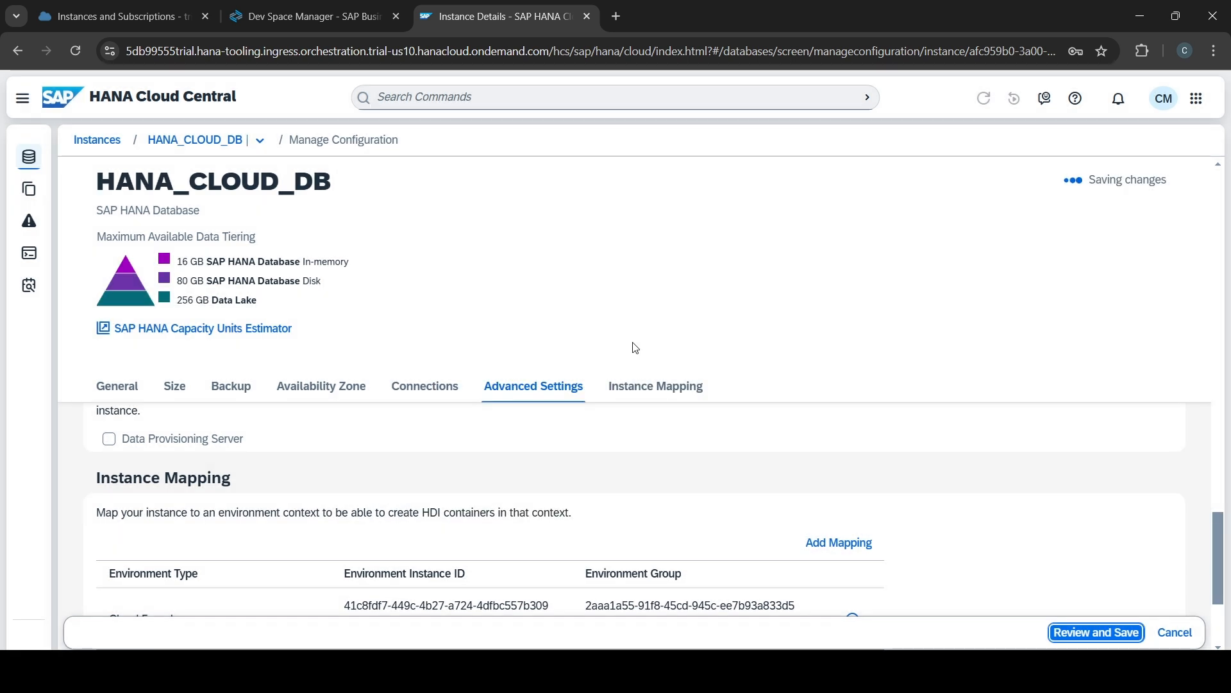